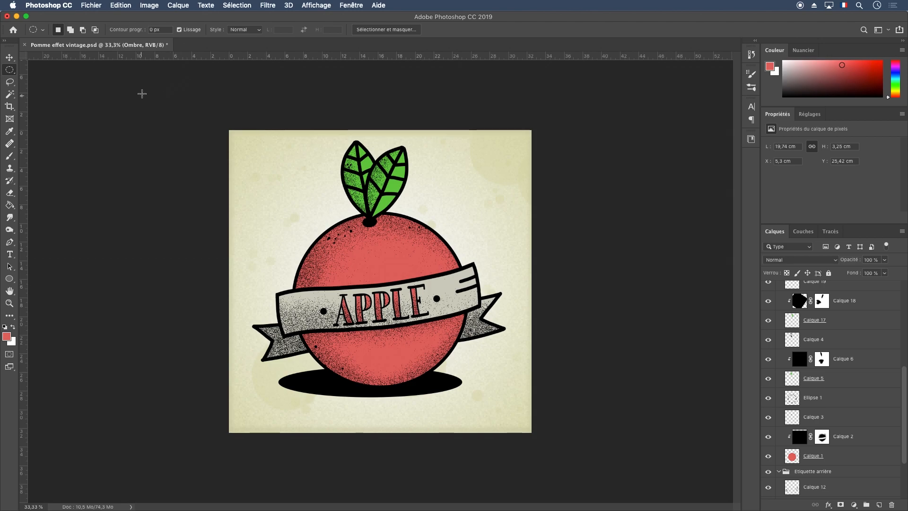
# Create a new document of 1920 x 1920 pixels at 150 pixels/inch with a transparent background
pyautogui.click(91, 5)
pyautogui.click(98, 17)
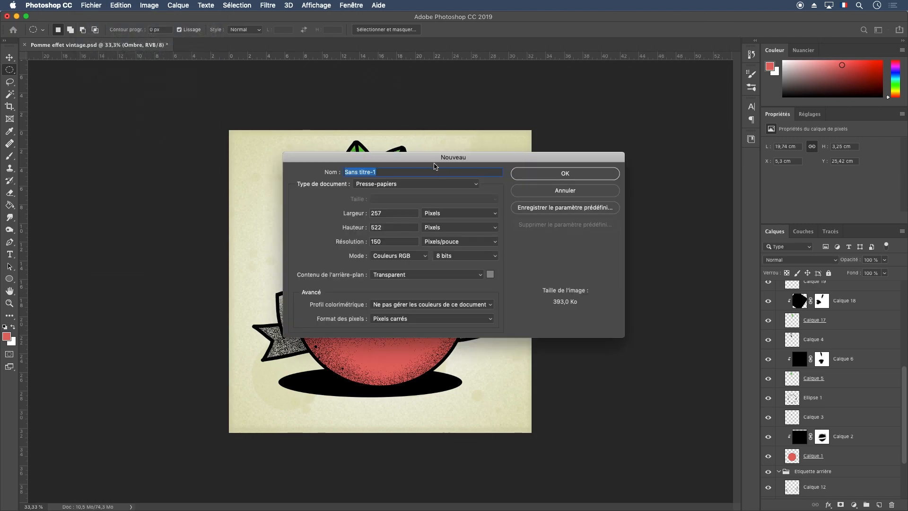
pyautogui.click(400, 212)
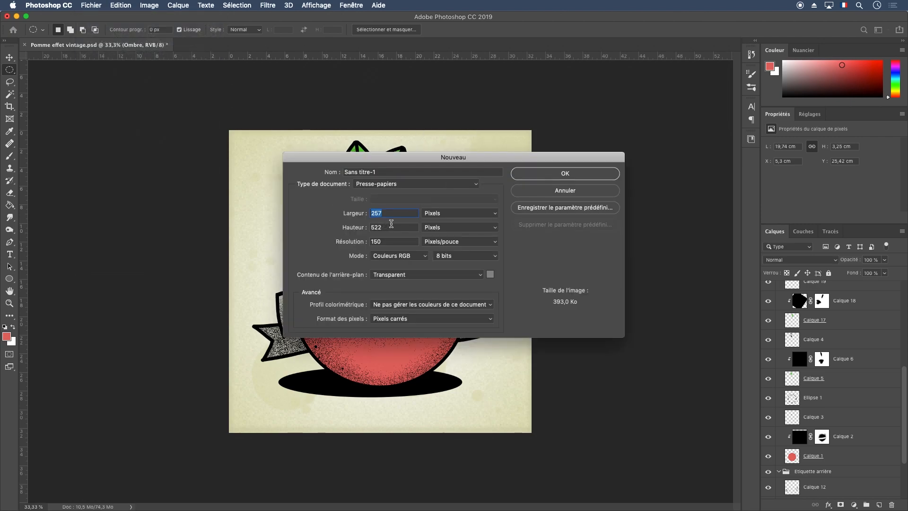
pyautogui.write('1920')
pyautogui.press('Tab')
pyautogui.write('1920')
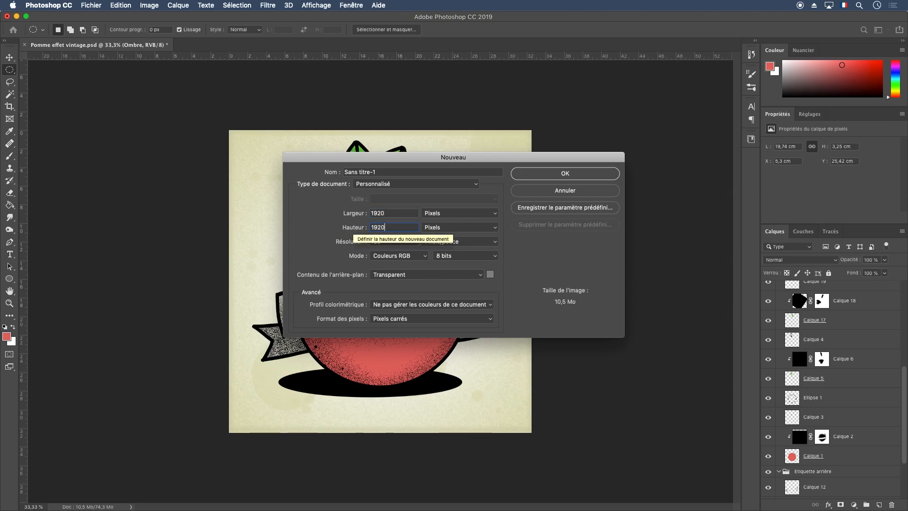
pyautogui.click(402, 244)
pyautogui.click(394, 240)
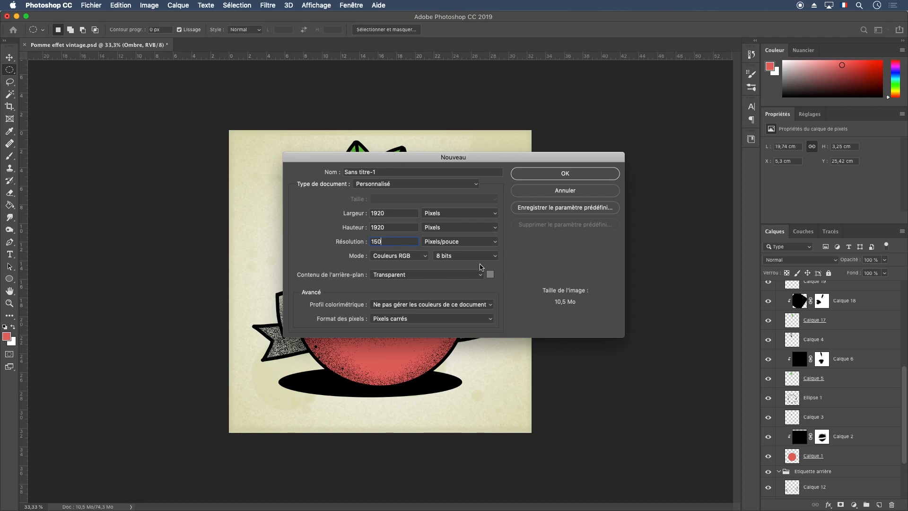
pyautogui.click(421, 277)
pyautogui.click(424, 275)
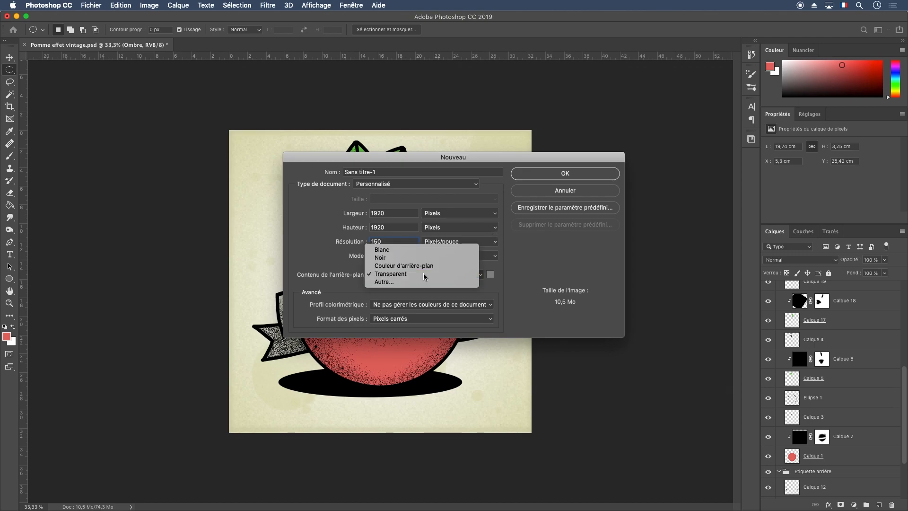
pyautogui.click(564, 175)
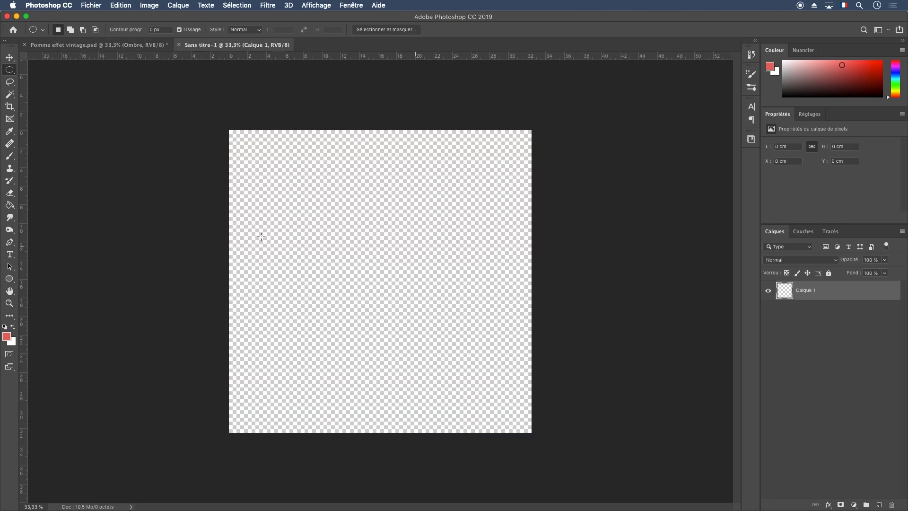
# Draw an unfilled circle about 813 px in diameter near the centre of the canvas with the Ellipse tool
pyautogui.click(9, 278)
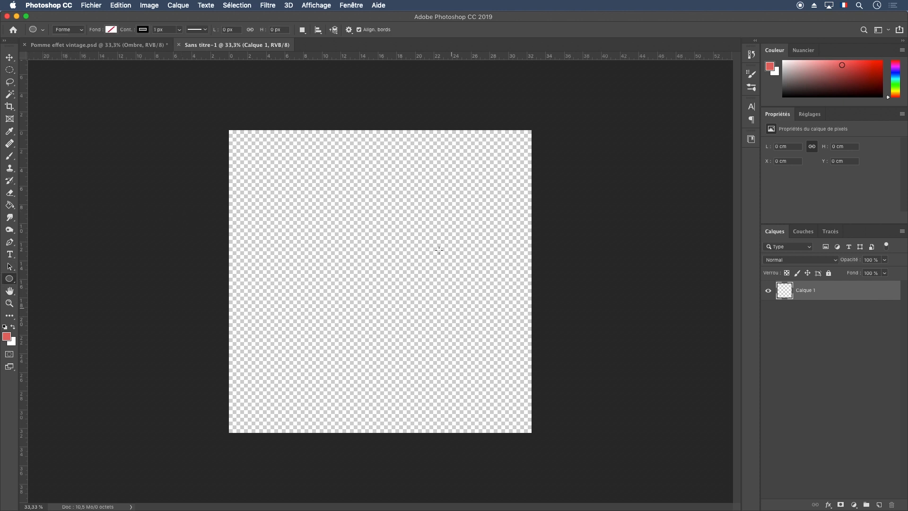
pyautogui.moveTo(319, 221); pyautogui.dragTo(506, 347)
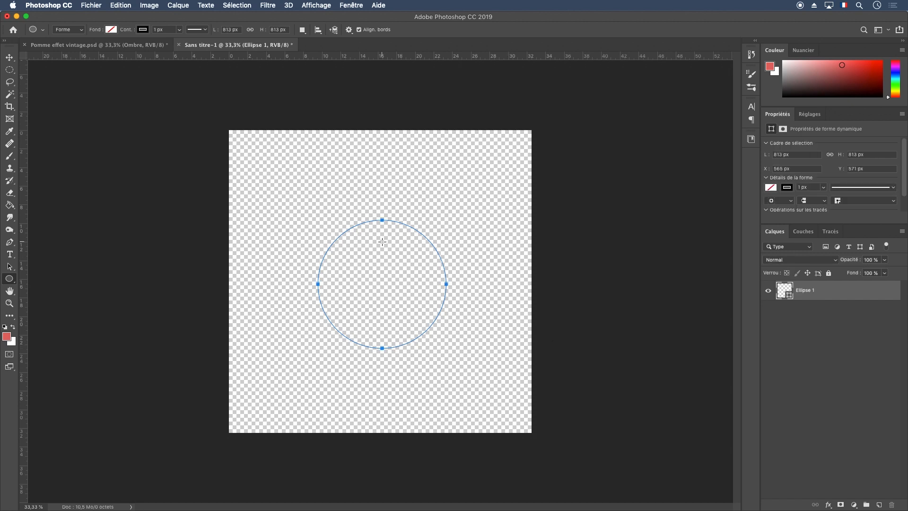
pyautogui.rightClick(12, 280)
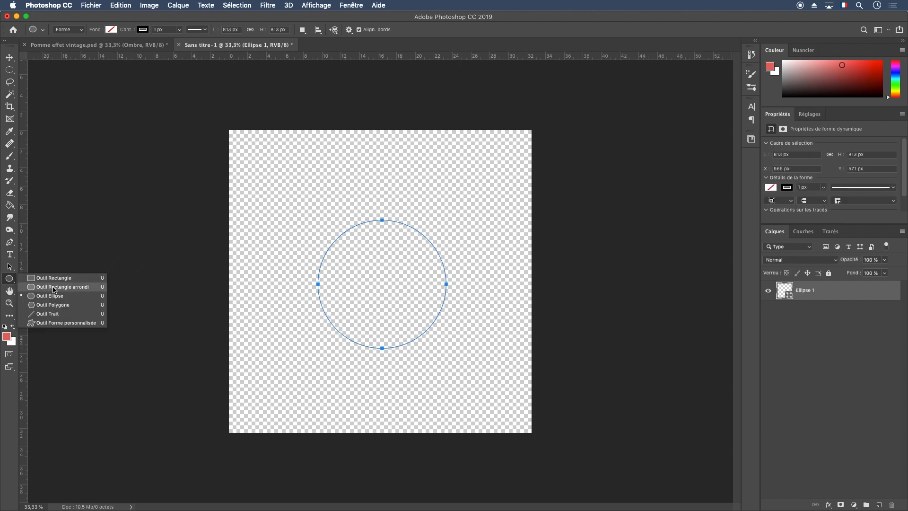
pyautogui.click(61, 298)
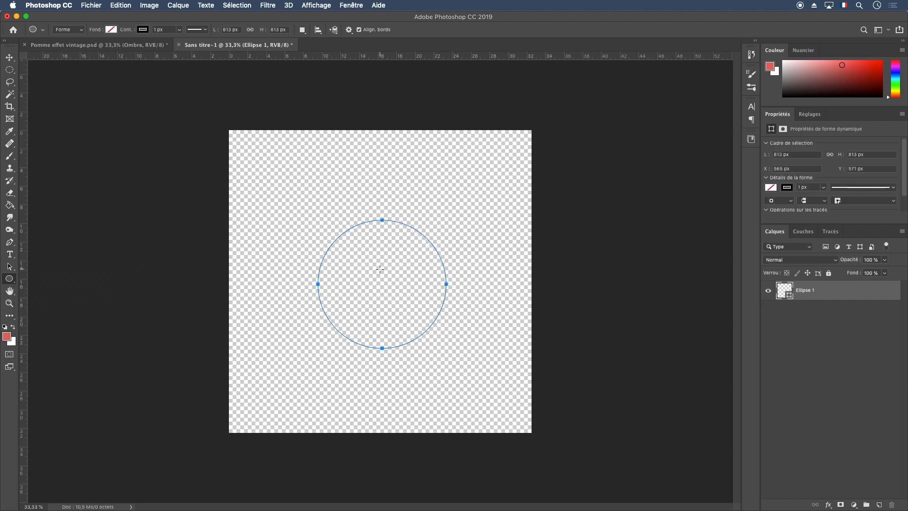
# Set the circle's black outline width to 20 px
pyautogui.click(180, 29)
pyautogui.moveTo(180, 42); pyautogui.dragTo(186, 41)
pyautogui.click(167, 30)
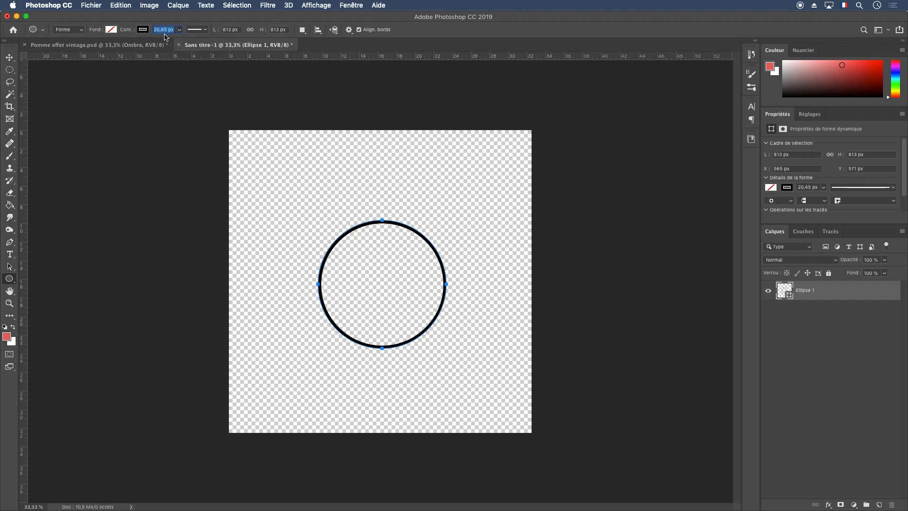
pyautogui.write('20')
pyautogui.press('Return')
# Enlarge the circle proportionally to about 1101 px and place it horizontally centred, slightly below the middle of the canvas
pyautogui.press('super+t')
pyautogui.moveTo(447, 217)
pyautogui.mouseDown()
pyautogui.moveTo(505, 179)
pyautogui.moveTo(502, 188)
pyautogui.moveTo(479, 187)
pyautogui.moveTo(445, 232)
pyautogui.mouseUp()
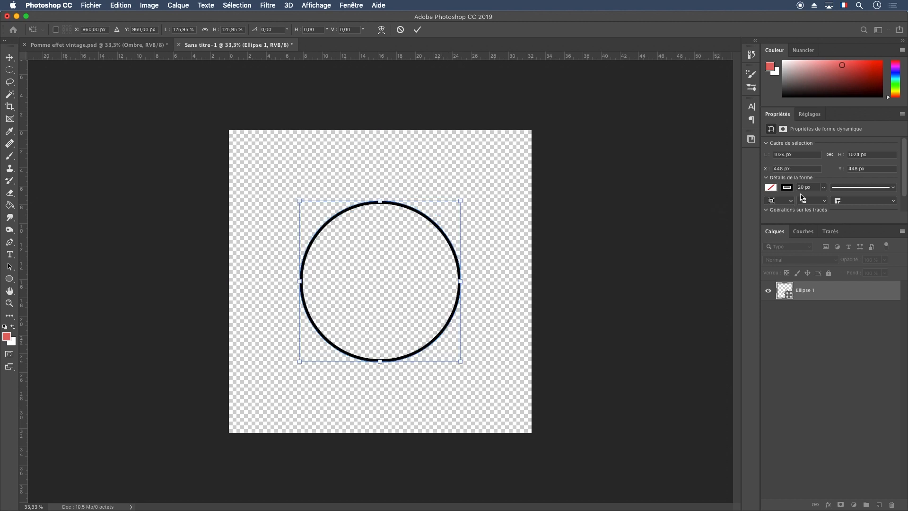
pyautogui.moveTo(461, 203); pyautogui.dragTo(472, 187)
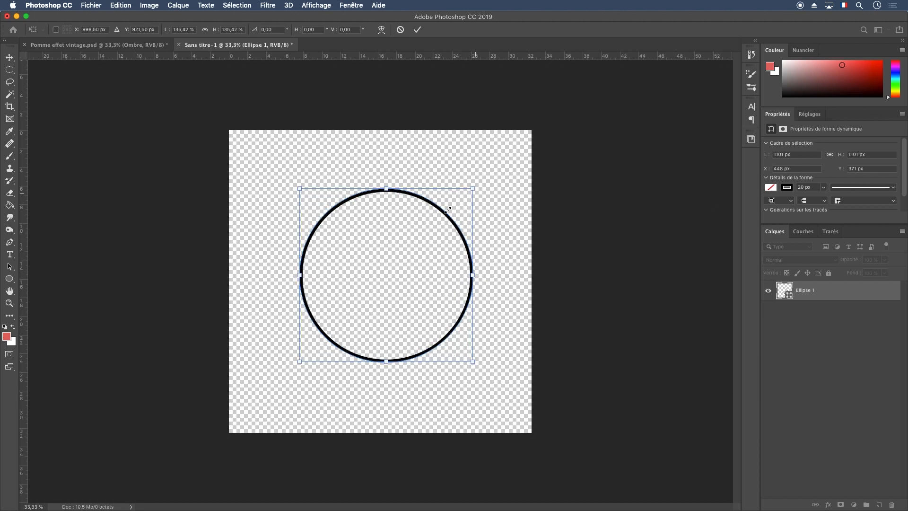
pyautogui.moveTo(449, 216); pyautogui.dragTo(443, 236)
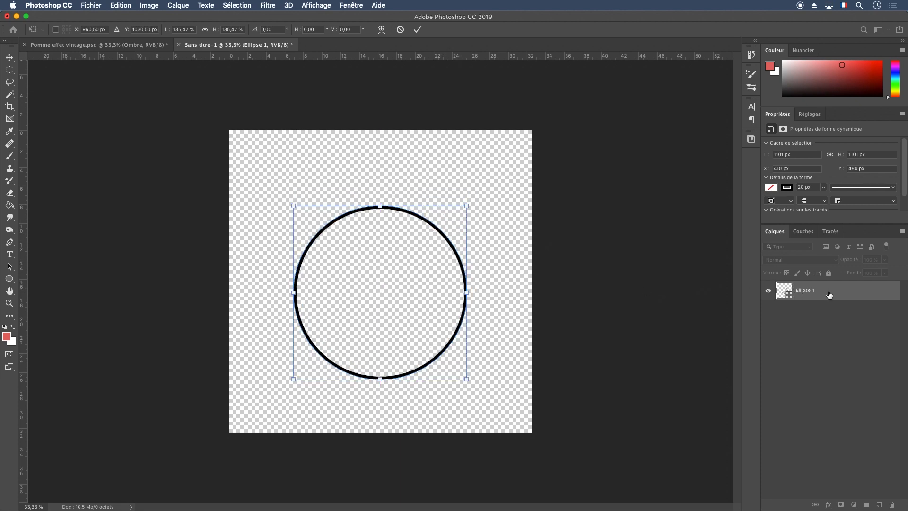
pyautogui.press('Return')
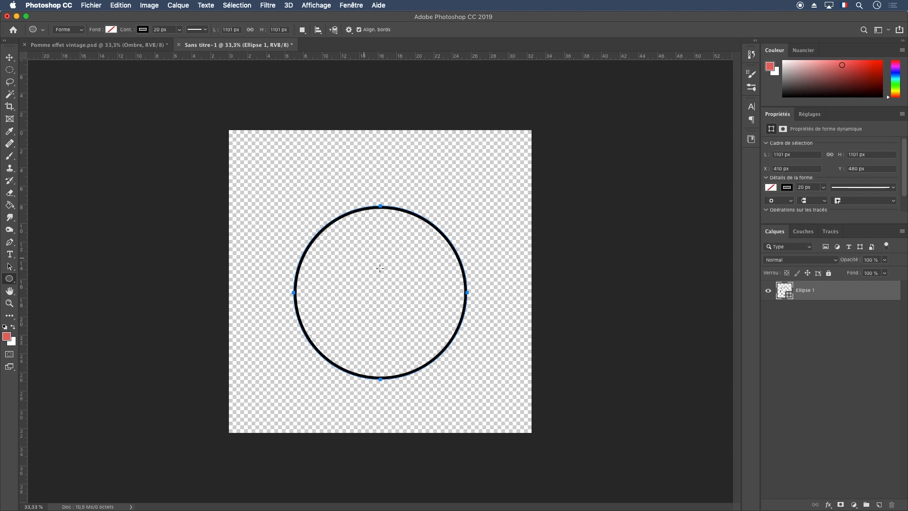
# Rasterize the Ellipse 1 layer and select the inside of the circle with the Magic Wand
pyautogui.click(9, 94)
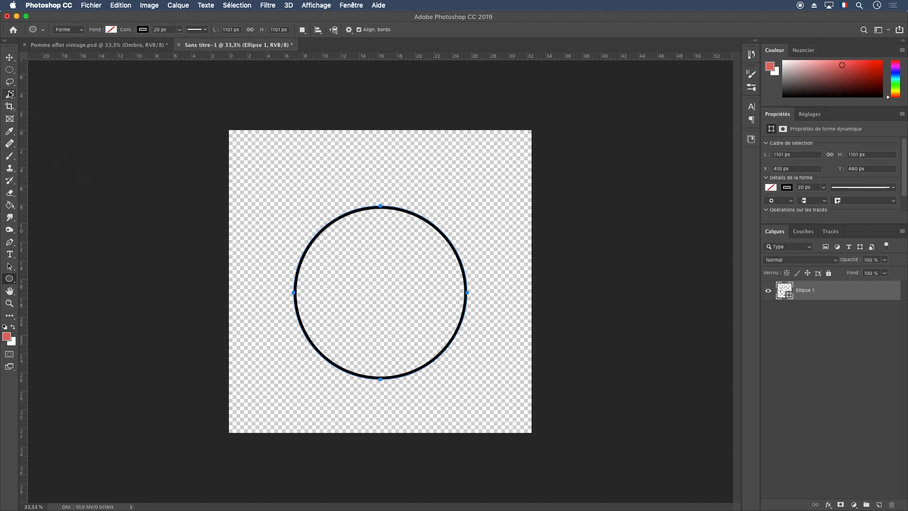
pyautogui.click(387, 263)
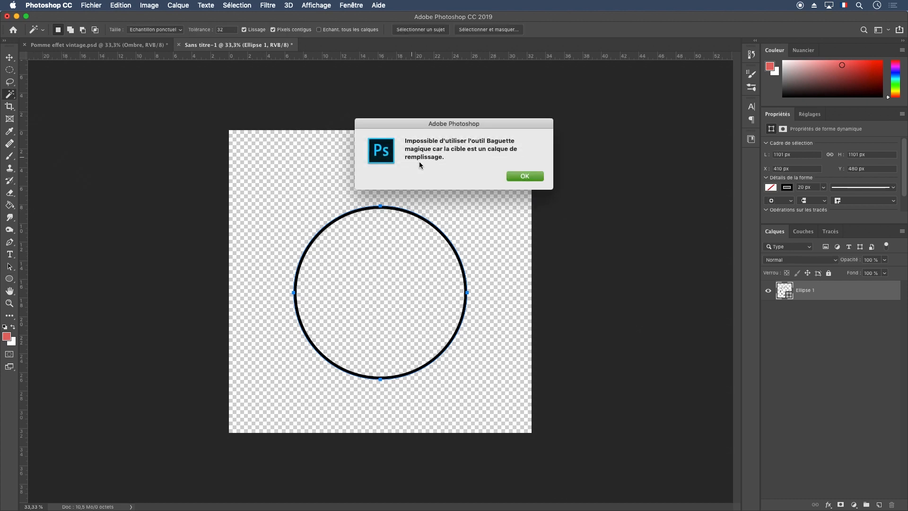
pyautogui.click(528, 177)
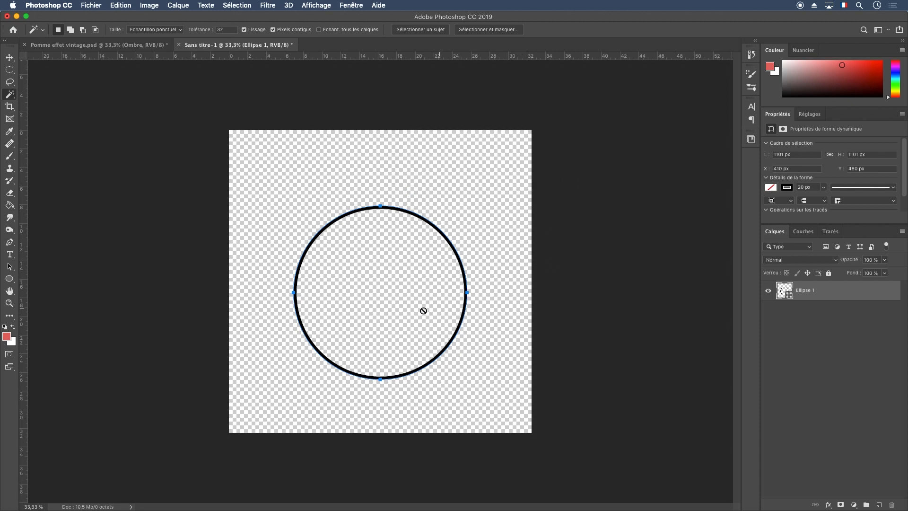
pyautogui.rightClick(828, 289)
pyautogui.click(700, 240)
pyautogui.click(396, 285)
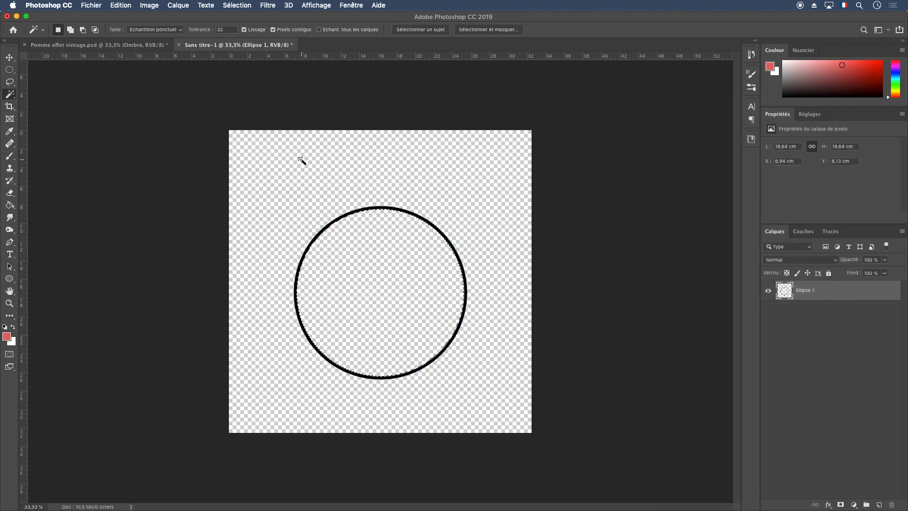
# Rename the circle outline's layer as Cercle Orange
pyautogui.doubleClick(805, 290)
pyautogui.write('C')
pyautogui.write('ercek')
pyautogui.press('BackSpace')
pyautogui.press('BackSpace')
pyautogui.write('le Orange')
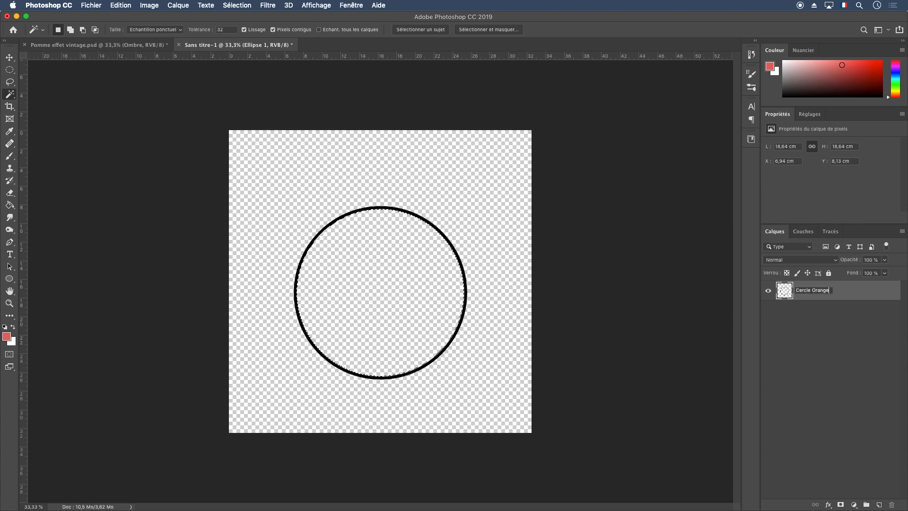
pyautogui.press('Return')
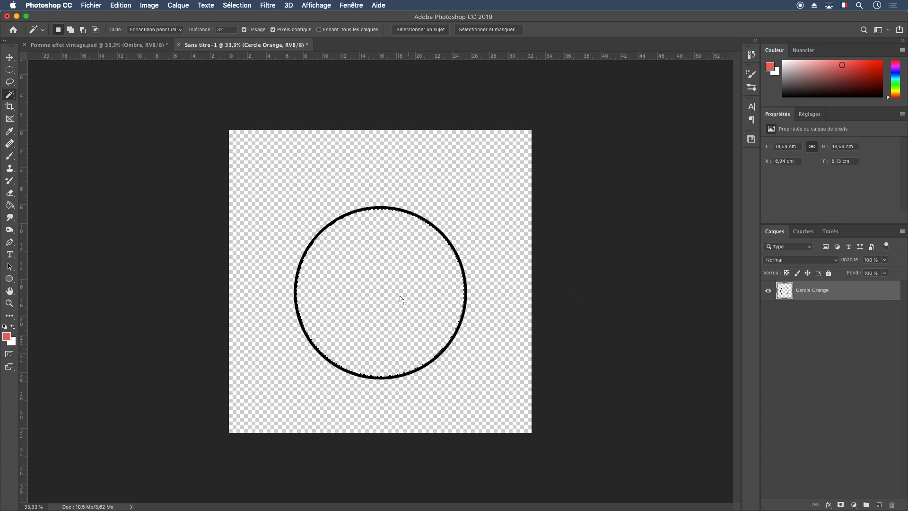
# Expand the selection inside the circle by 5 pixels
pyautogui.click(235, 6)
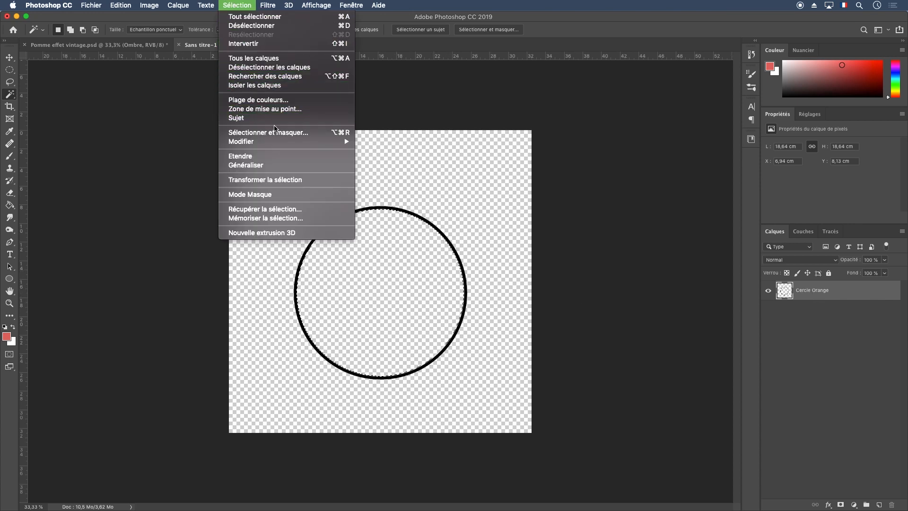
pyautogui.moveTo(281, 142)
pyautogui.click(391, 157)
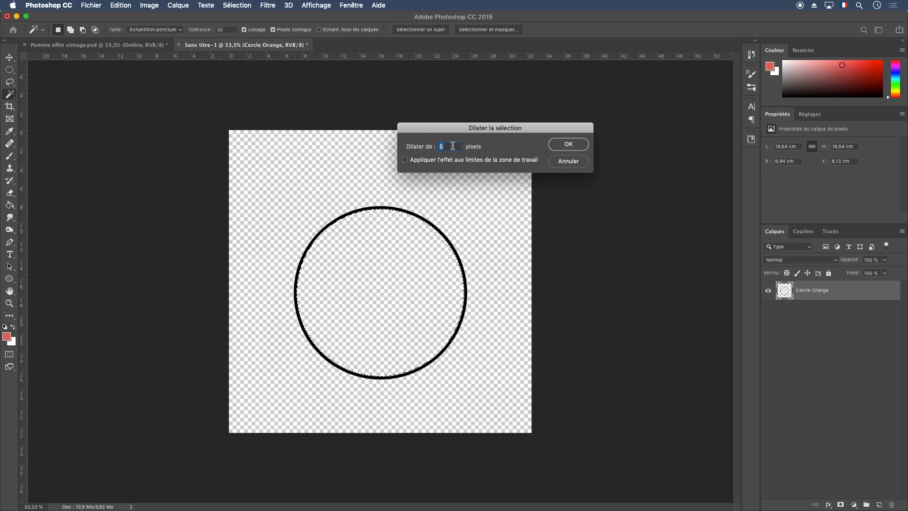
pyautogui.click(569, 144)
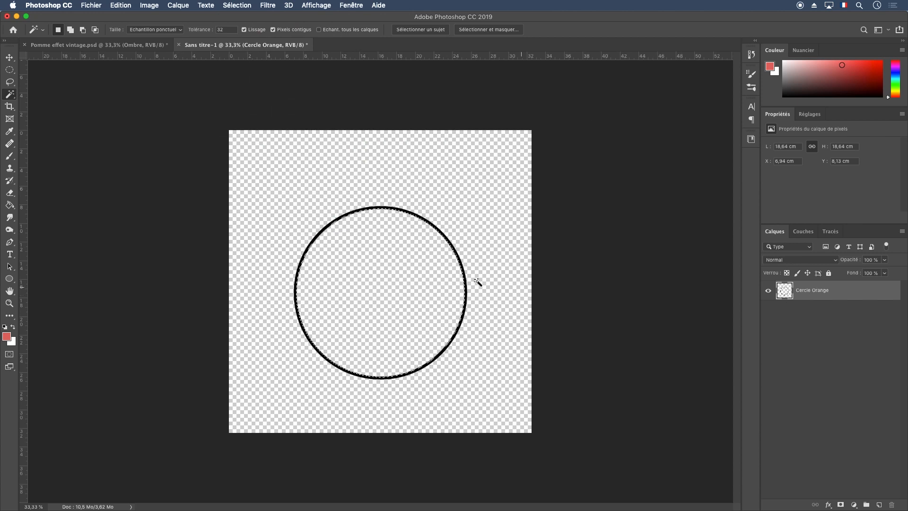
# Add a new layer beneath Cercle Orange and name it Couleur Orange
pyautogui.click(879, 505)
pyautogui.moveTo(806, 290); pyautogui.dragTo(813, 316)
pyautogui.doubleClick(817, 316)
pyautogui.write('Coule')
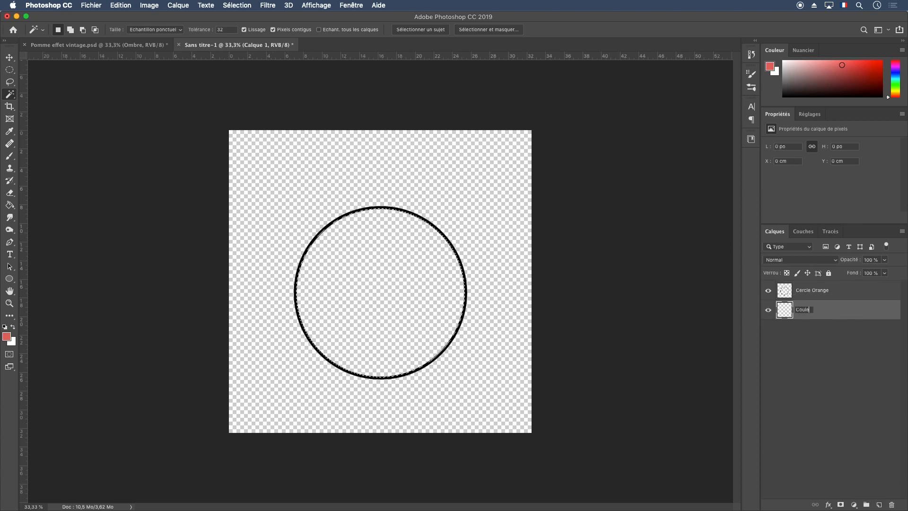
pyautogui.write('ur Orange')
pyautogui.press('Return')
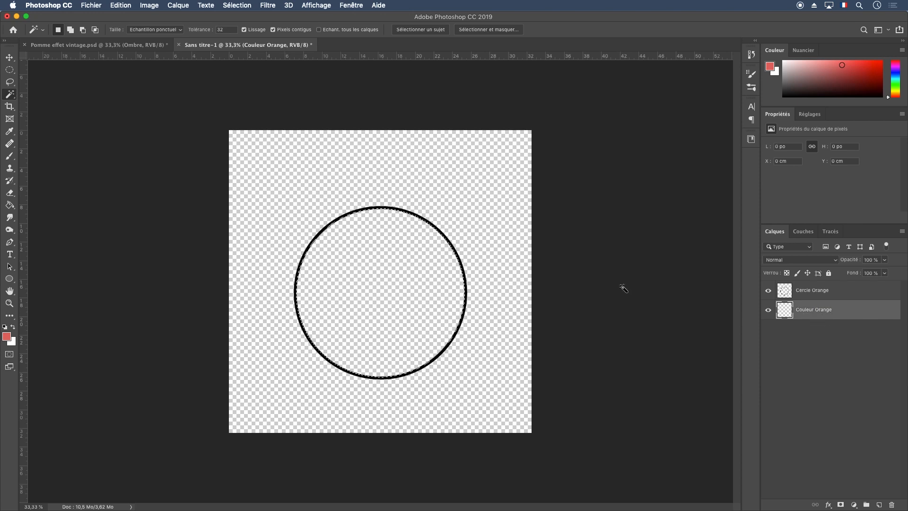
# Fill the selected circle interior with bright yellow on the Couleur Orange layer, and clear the selection
pyautogui.click(9, 205)
pyautogui.click(7, 336)
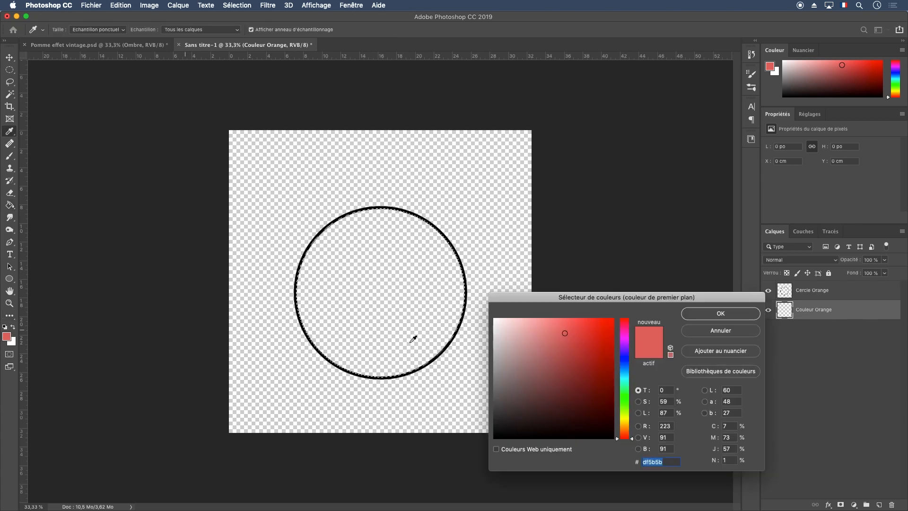
pyautogui.moveTo(625, 433)
pyautogui.mouseDown()
pyautogui.moveTo(625, 409)
pyautogui.moveTo(626, 420)
pyautogui.mouseUp()
pyautogui.moveTo(580, 344); pyautogui.dragTo(617, 318)
pyautogui.click(714, 312)
pyautogui.click(394, 268)
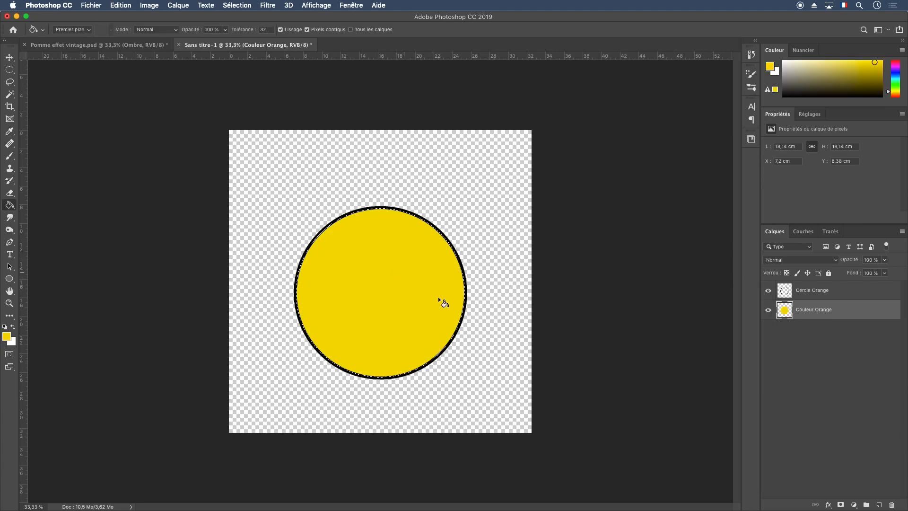
pyautogui.click(9, 70)
pyautogui.click(365, 266)
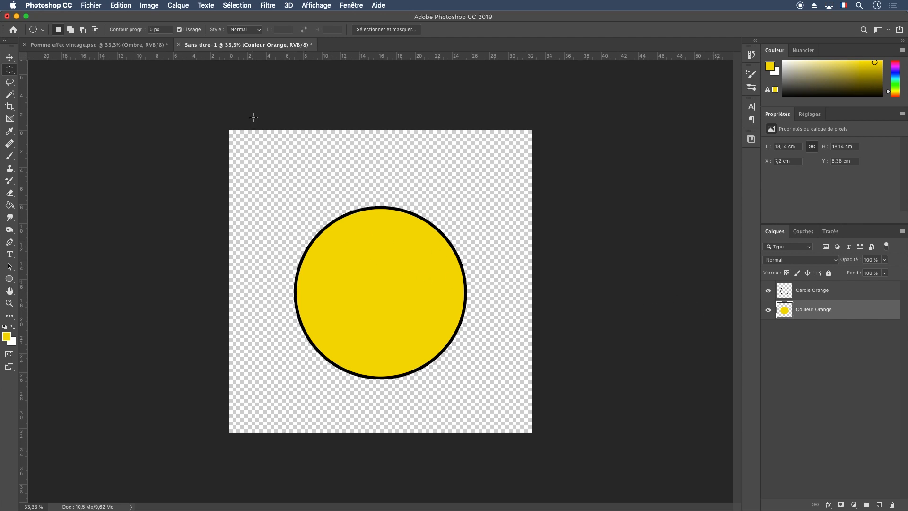
# Add a new layer directly above Couleur Orange and fill it entirely with the default black foreground colour
pyautogui.click(139, 46)
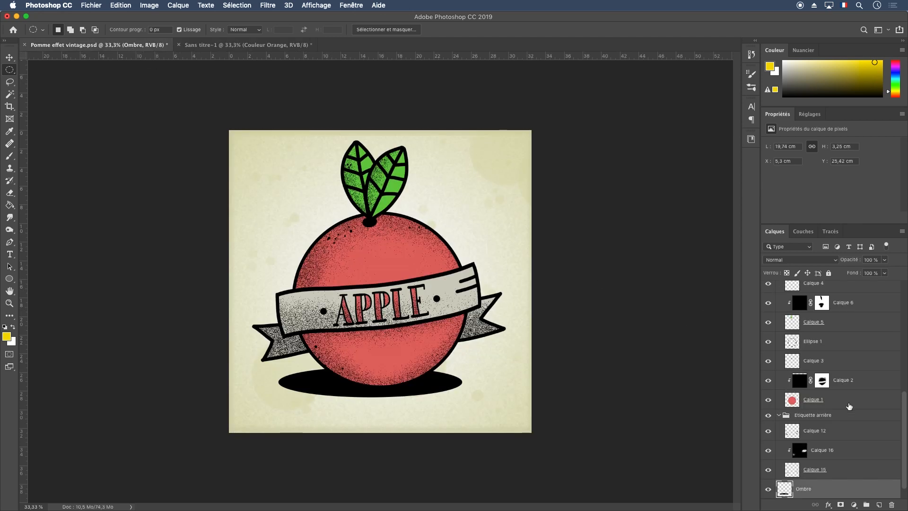
pyautogui.click(223, 45)
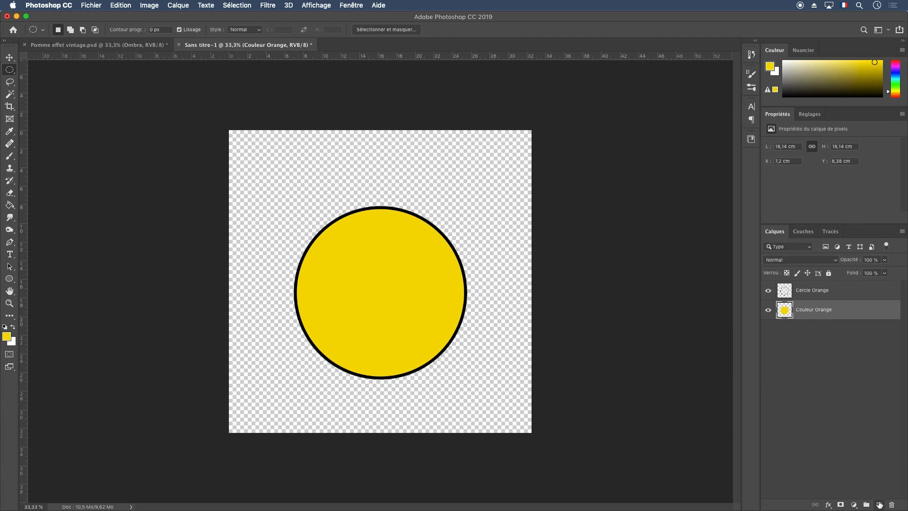
pyautogui.click(879, 505)
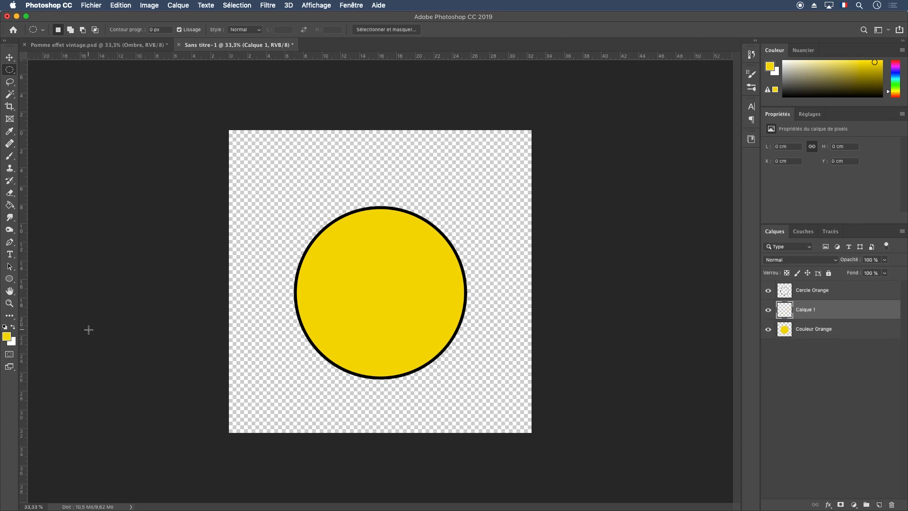
pyautogui.press('d')
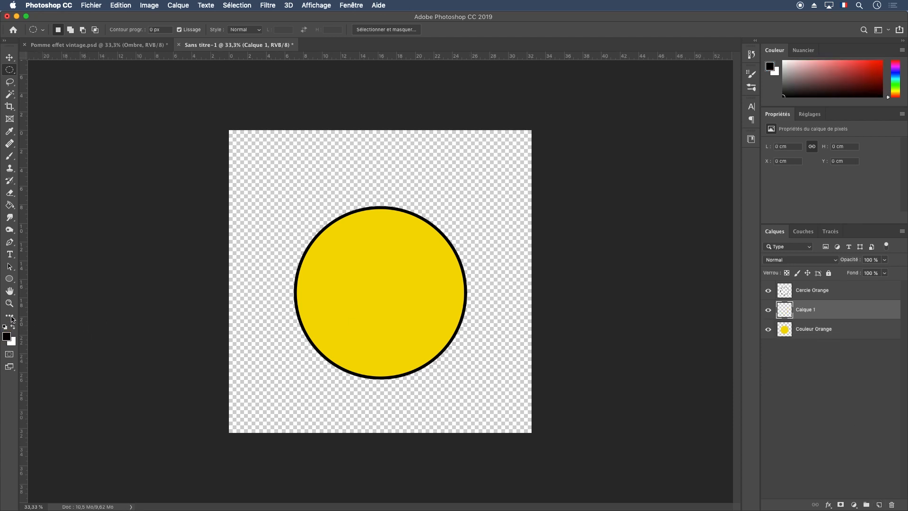
pyautogui.click(9, 205)
pyautogui.click(390, 252)
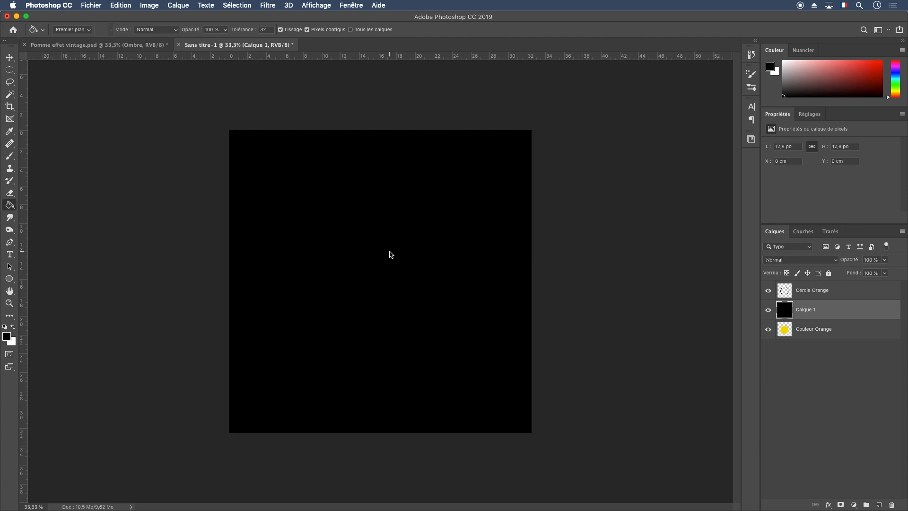
# Rename the black-filled layer as Masque Orange
pyautogui.doubleClick(815, 311)
pyautogui.write('Mas')
pyautogui.press('Return')
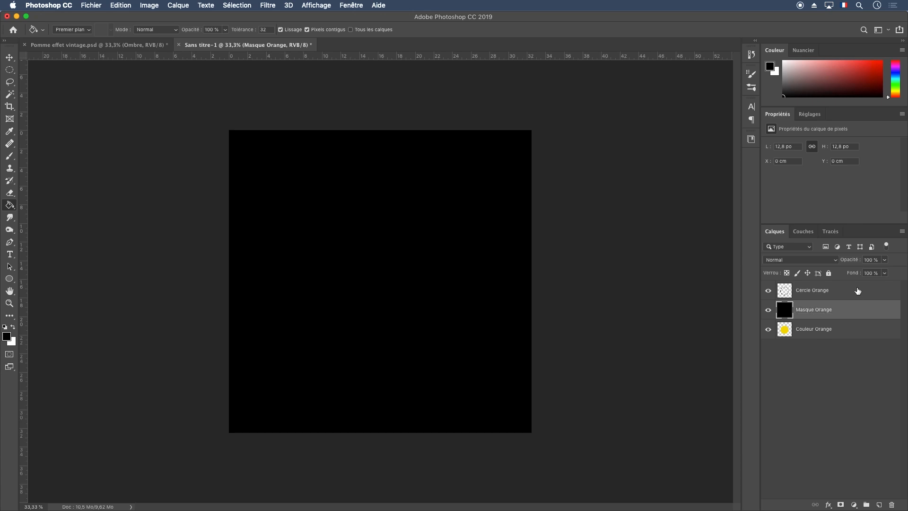
# Clip the Masque Orange layer to Couleur Orange and set it to Fondu blending at 20% opacity
pyautogui.rightClick(865, 311)
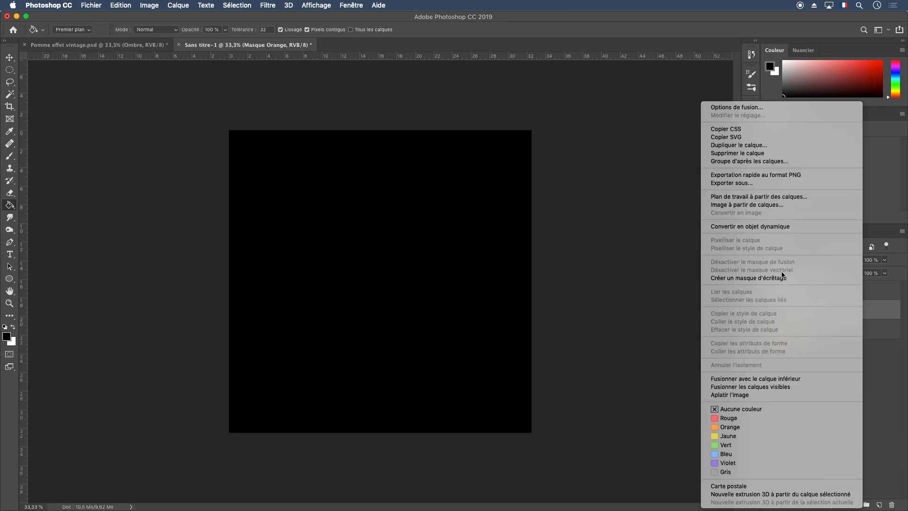
pyautogui.click(751, 281)
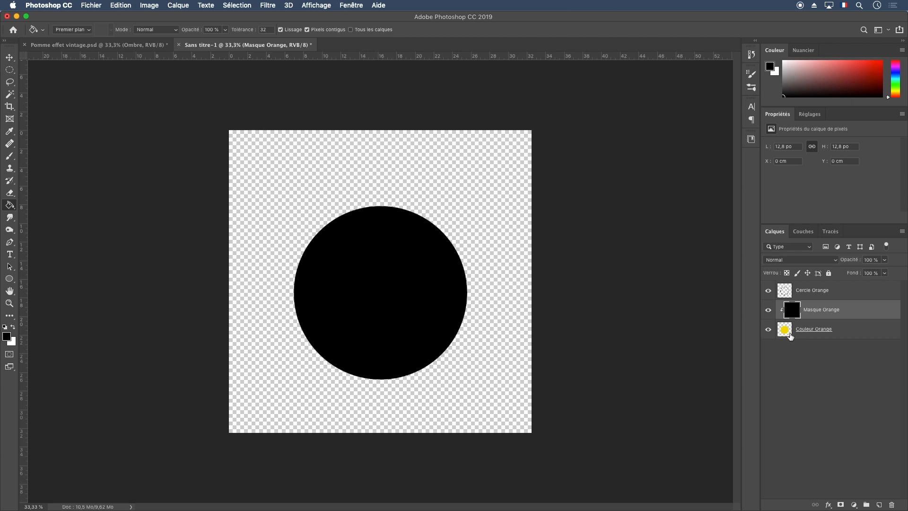
pyautogui.click(826, 261)
pyautogui.click(822, 266)
pyautogui.moveTo(885, 260); pyautogui.dragTo(851, 273)
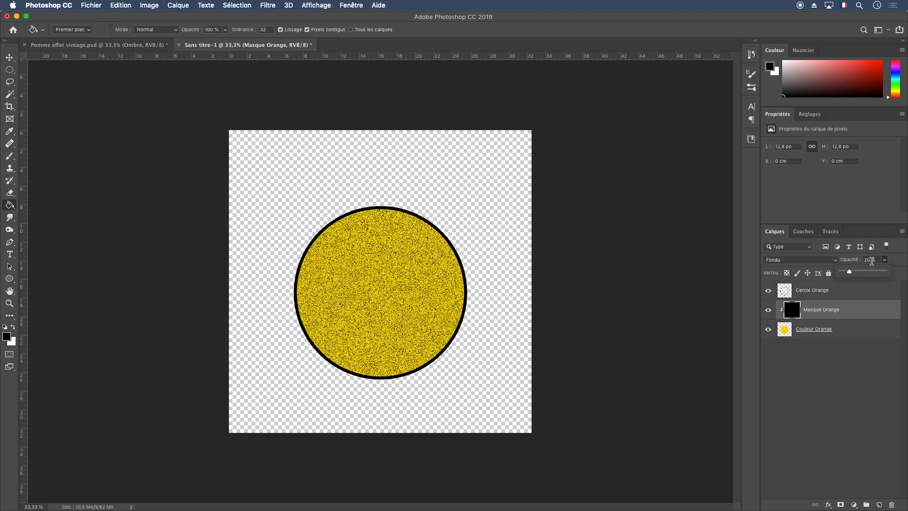
pyautogui.click(852, 410)
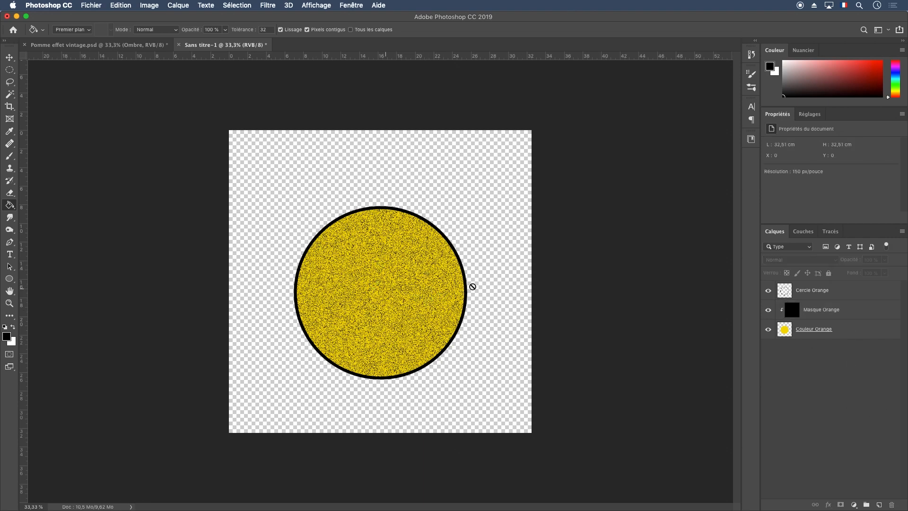
# Add a layer mask that reveals everything to Masque Orange and make the mask active for painting
pyautogui.click(813, 311)
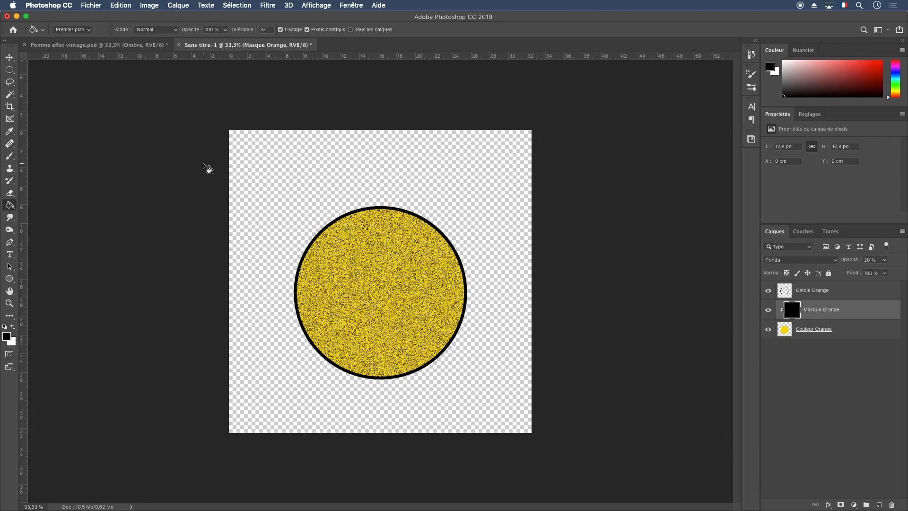
pyautogui.click(156, 7)
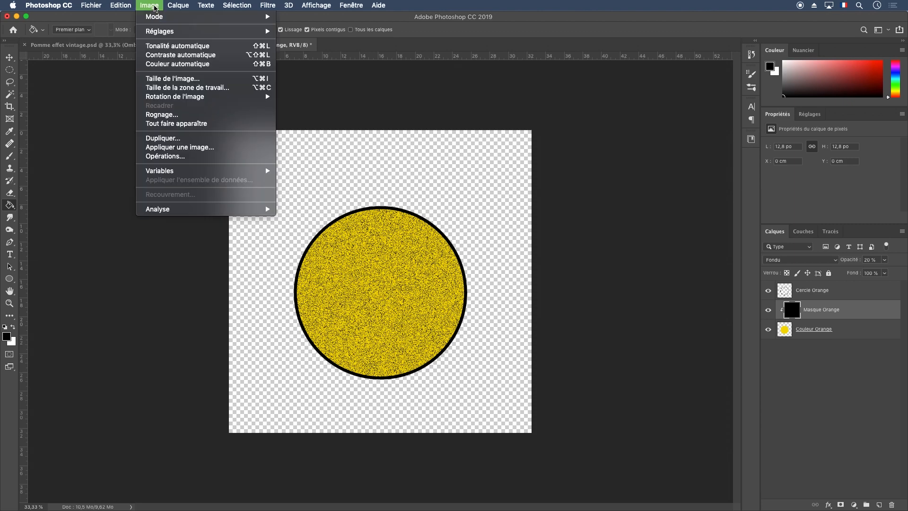
pyautogui.moveTo(182, 5)
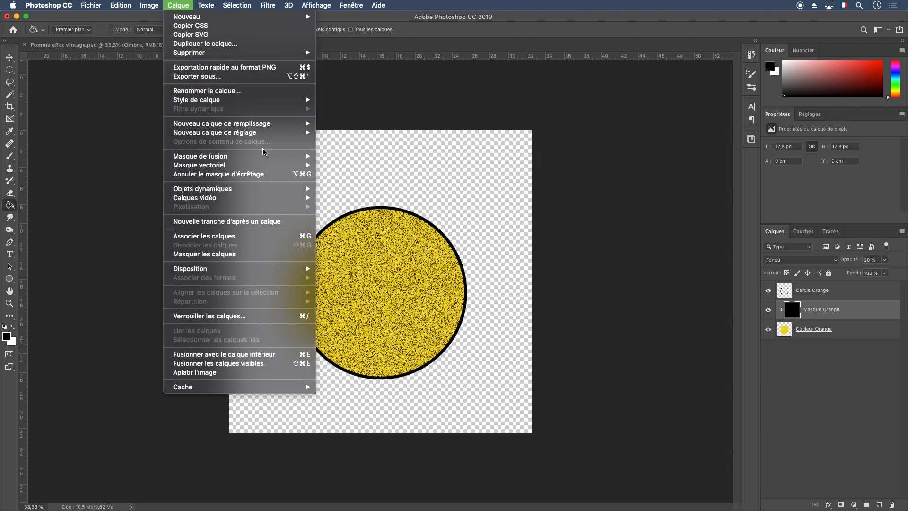
pyautogui.moveTo(266, 156)
pyautogui.click(388, 160)
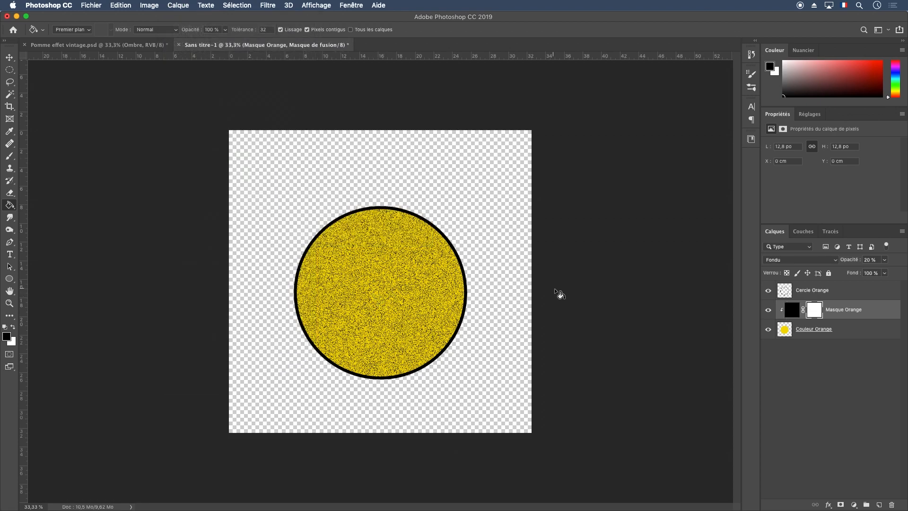
pyautogui.click(815, 310)
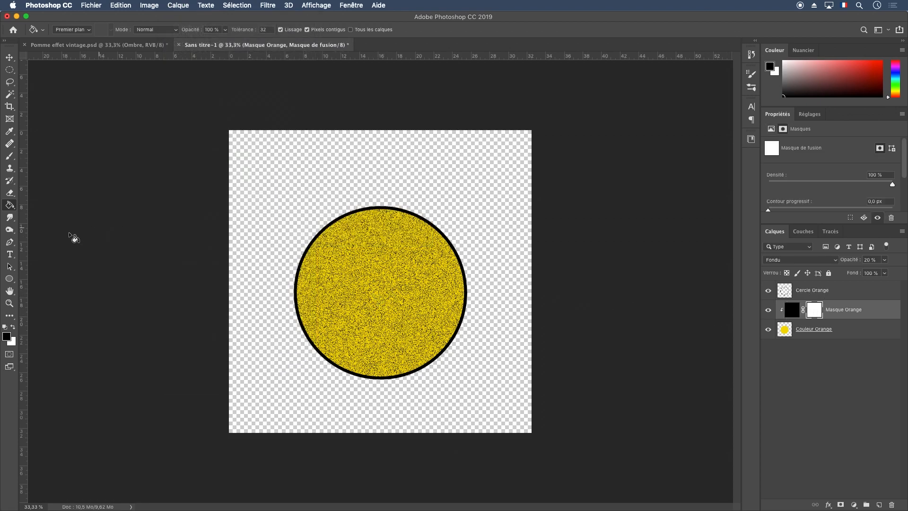
# Mask out the black grain across the circle's upper-right area using a soft round 508 px black brush at 100% opacity
pyautogui.click(10, 155)
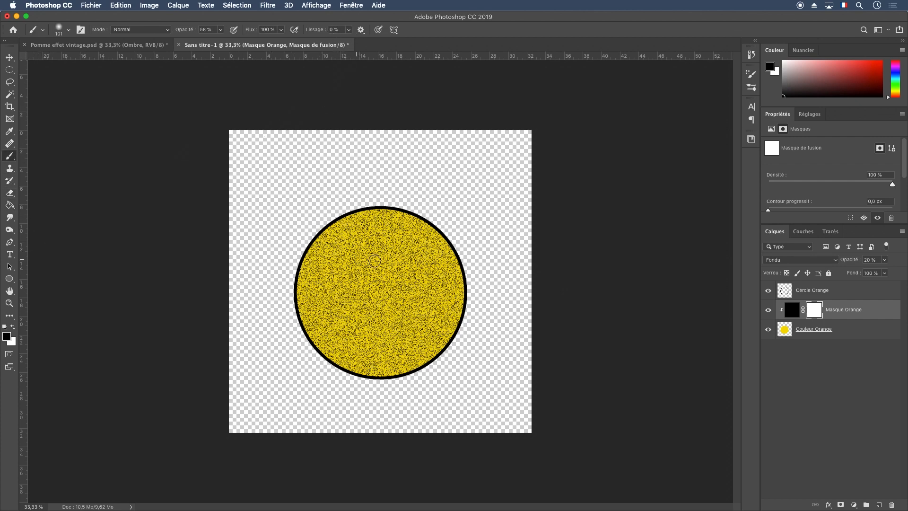
pyautogui.rightClick(374, 261)
pyautogui.moveTo(463, 283)
pyautogui.mouseDown()
pyautogui.moveTo(480, 285)
pyautogui.moveTo(473, 284)
pyautogui.mouseUp()
pyautogui.moveTo(478, 284); pyautogui.dragTo(488, 284)
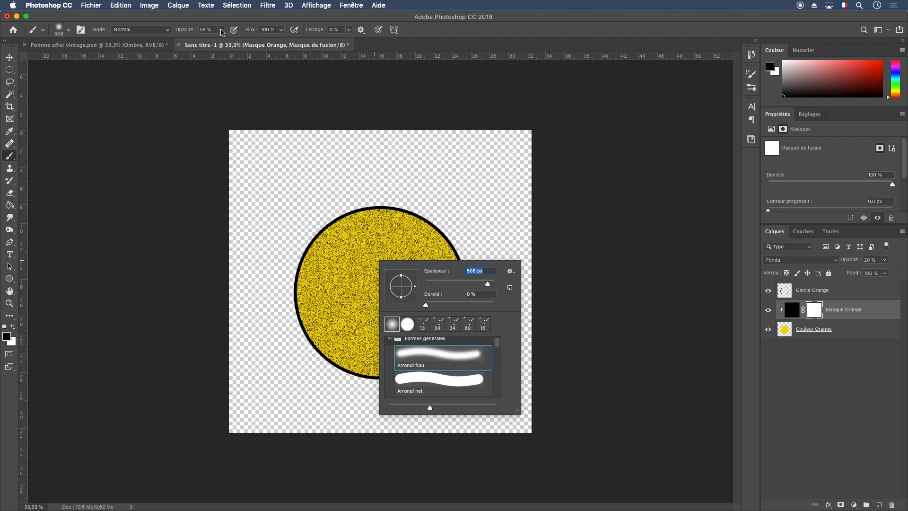
pyautogui.click(221, 31)
pyautogui.moveTo(222, 42); pyautogui.dragTo(290, 49)
pyautogui.moveTo(442, 224)
pyautogui.mouseDown()
pyautogui.moveTo(396, 210)
pyautogui.moveTo(419, 211)
pyautogui.moveTo(449, 240)
pyautogui.moveTo(399, 243)
pyautogui.moveTo(404, 185)
pyautogui.mouseUp()
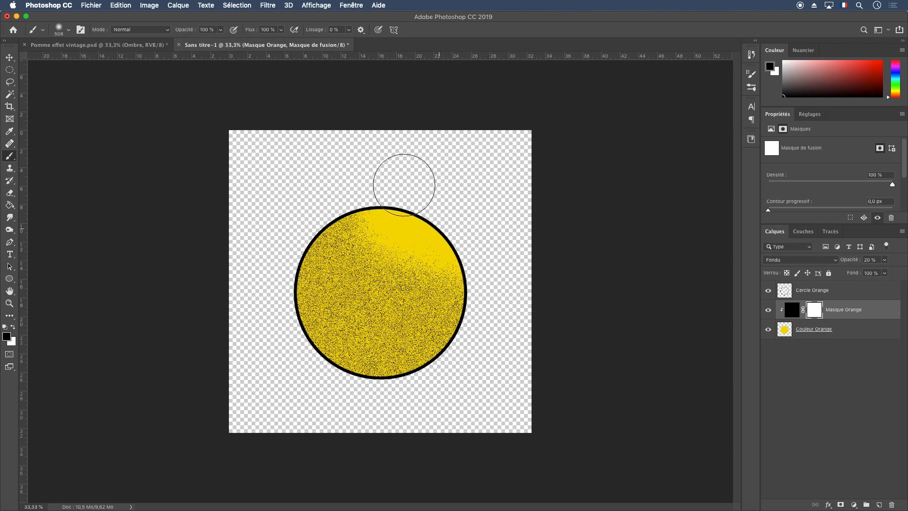
# Lower the brush flow to 45% and fade the grain out across the circle's centre, keeping shading along the left and lower edges
pyautogui.click(282, 32)
pyautogui.moveTo(287, 43); pyautogui.dragTo(259, 45)
pyautogui.moveTo(382, 265)
pyautogui.mouseDown()
pyautogui.moveTo(361, 247)
pyautogui.moveTo(416, 280)
pyautogui.moveTo(371, 299)
pyautogui.moveTo(365, 323)
pyautogui.moveTo(431, 273)
pyautogui.moveTo(415, 289)
pyautogui.mouseUp()
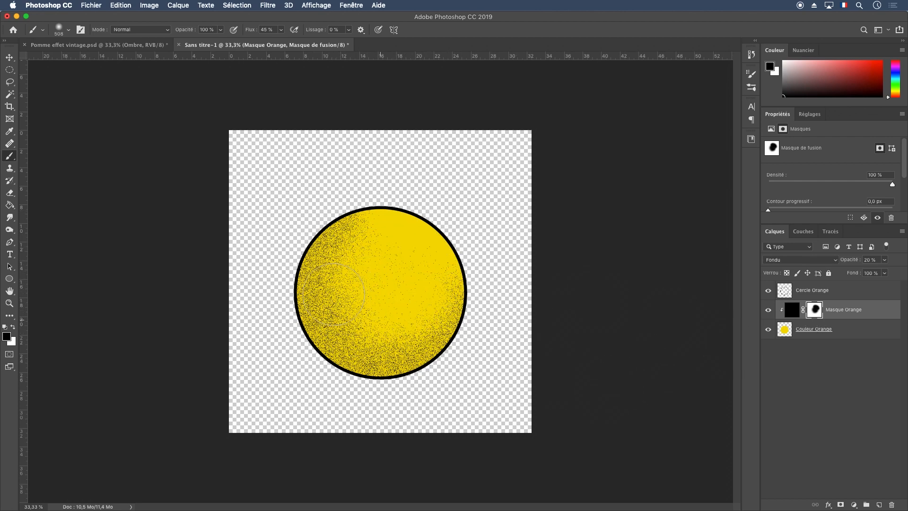
# Add a new layer above Cercle Orange and name it Traits Feuilles
pyautogui.click(802, 293)
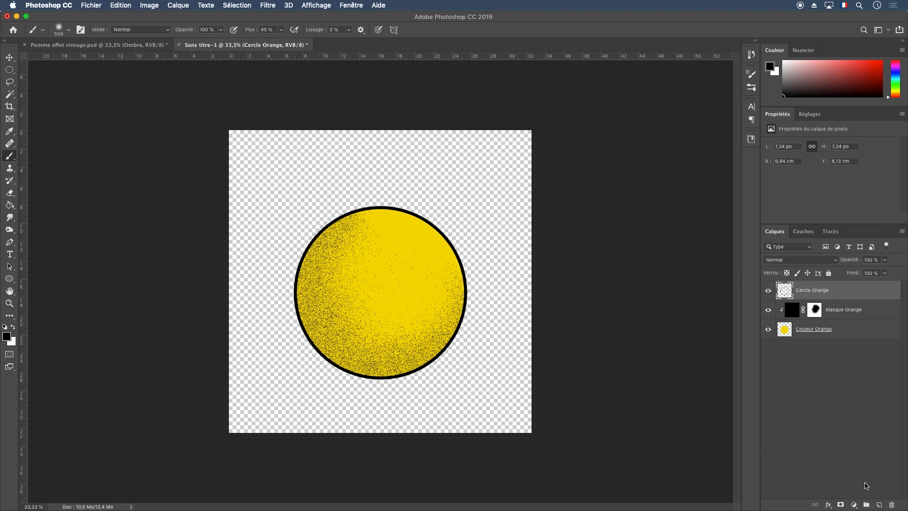
pyautogui.click(879, 505)
pyautogui.doubleClick(805, 290)
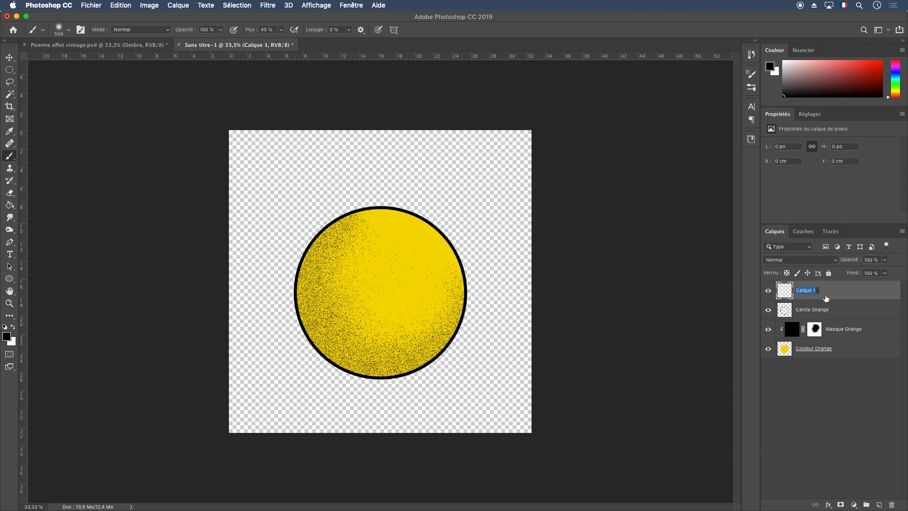
pyautogui.write('Tra')
pyautogui.click(824, 297)
pyautogui.click(826, 290)
pyautogui.write('s')
pyautogui.press('Return')
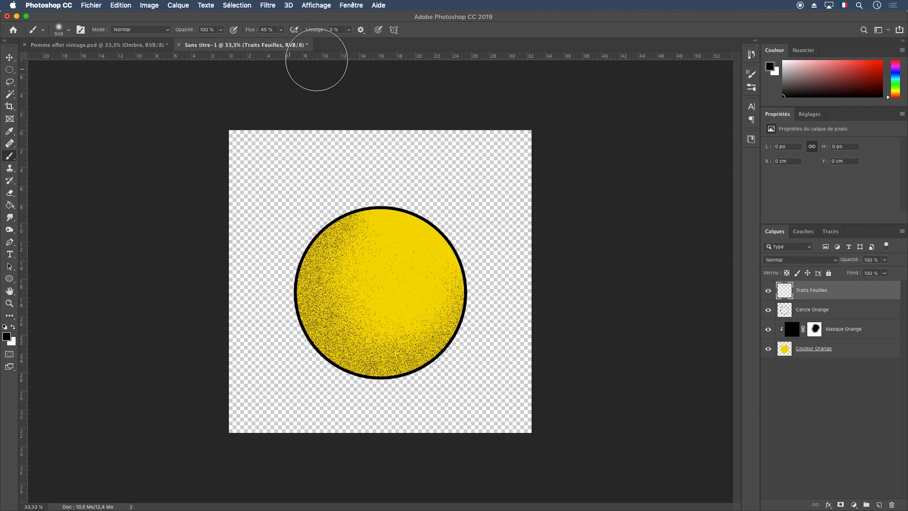
# Set the brush to the Arrondi net tip with a size of 20 px
pyautogui.rightClick(320, 175)
pyautogui.click(374, 294)
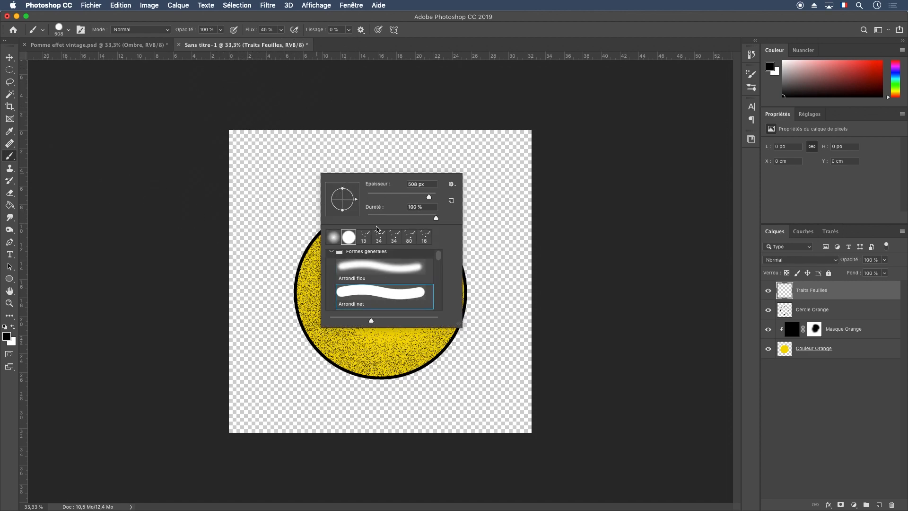
pyautogui.moveTo(421, 195); pyautogui.dragTo(388, 199)
pyautogui.write('20')
pyautogui.click(420, 156)
pyautogui.moveTo(350, 167); pyautogui.dragTo(325, 164)
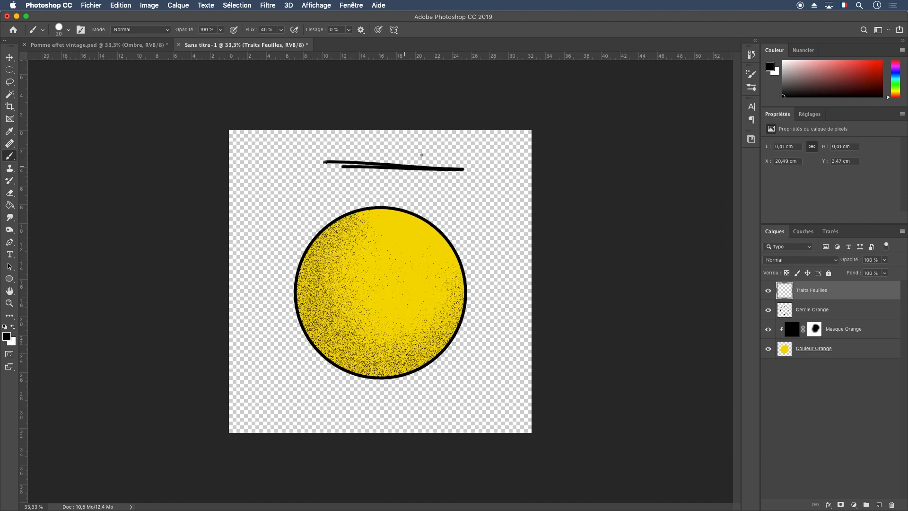
pyautogui.press('super+z')
pyautogui.press('super+z')
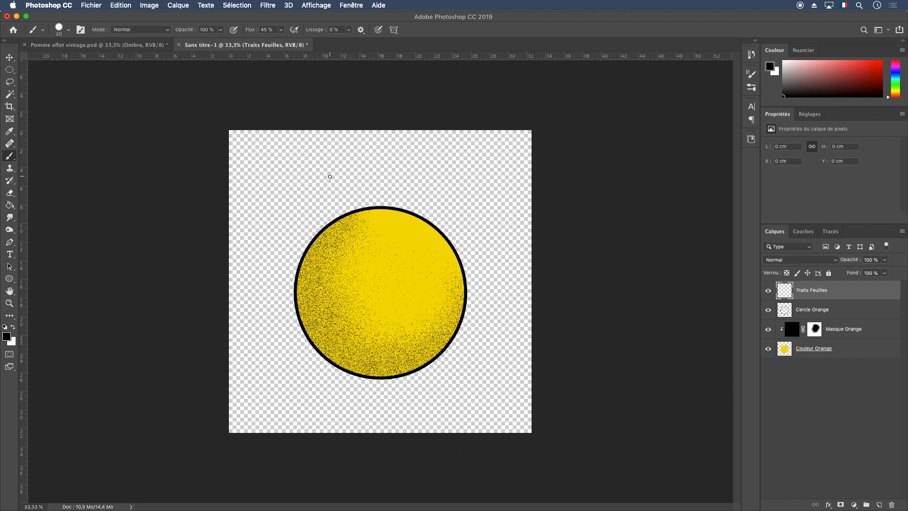
# Set the brush flow to 100%, try a stroke above the orange and undo it
pyautogui.moveTo(281, 30); pyautogui.dragTo(355, 47)
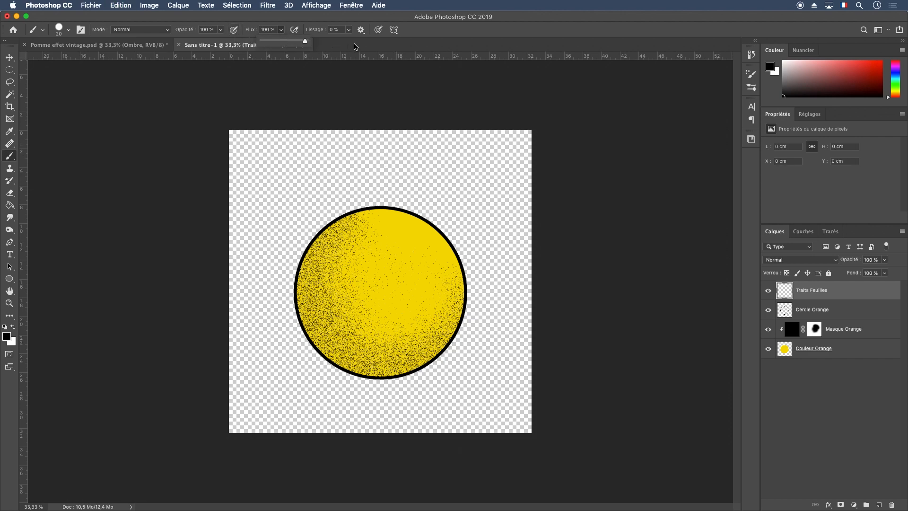
pyautogui.moveTo(294, 187); pyautogui.dragTo(397, 170)
pyautogui.press('super+z')
pyautogui.rightClick(312, 173)
pyautogui.click(364, 298)
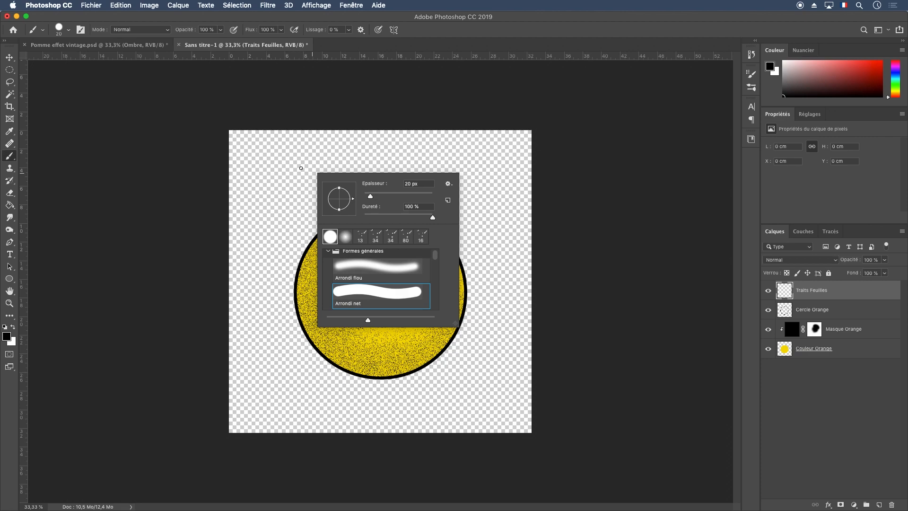
pyautogui.click(282, 178)
pyautogui.moveTo(270, 185); pyautogui.dragTo(419, 165)
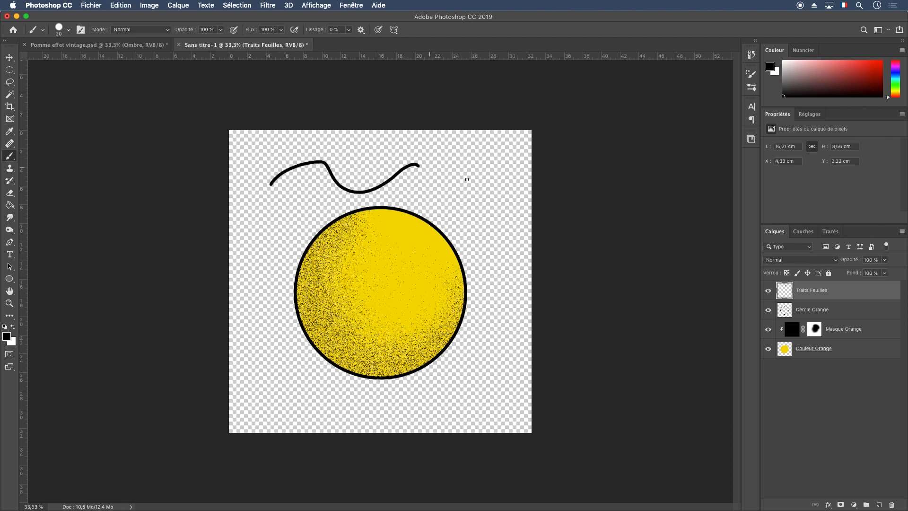
pyautogui.press('super+z')
pyautogui.moveTo(359, 139)
pyautogui.mouseDown()
pyautogui.moveTo(342, 177)
pyautogui.moveTo(369, 216)
pyautogui.mouseUp()
pyautogui.press('super+z')
# Set the brush smoothing to 100%
pyautogui.click(352, 31)
pyautogui.moveTo(348, 41); pyautogui.dragTo(456, 49)
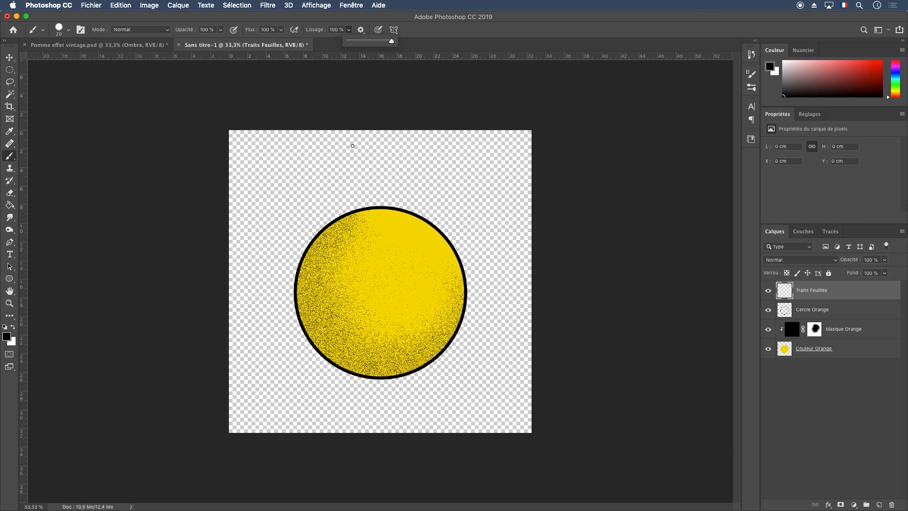
pyautogui.moveTo(352, 146); pyautogui.dragTo(348, 150)
pyautogui.moveTo(341, 202); pyautogui.dragTo(376, 227)
pyautogui.press('super+z')
pyautogui.moveTo(287, 201)
pyautogui.mouseDown()
pyautogui.moveTo(301, 187)
pyautogui.moveTo(327, 207)
pyautogui.moveTo(362, 175)
pyautogui.moveTo(400, 194)
pyautogui.moveTo(433, 169)
pyautogui.mouseUp()
pyautogui.press('super+z')
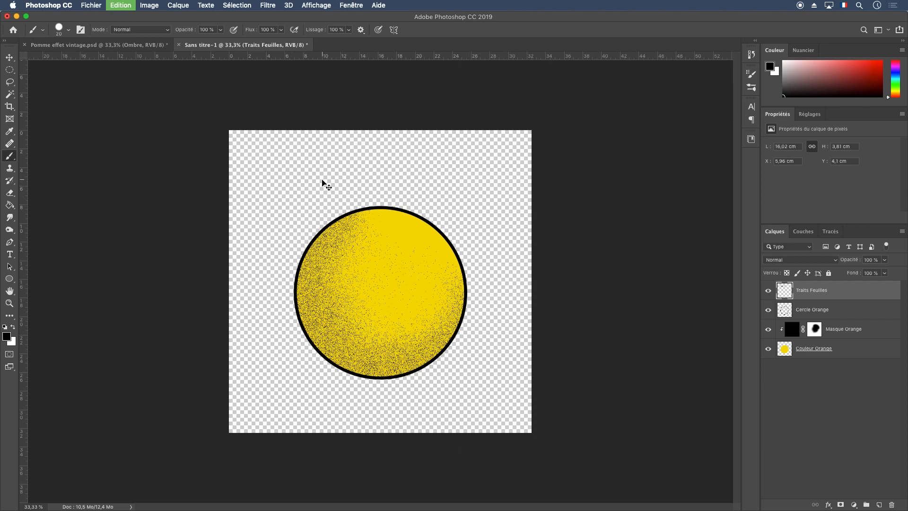
pyautogui.click(276, 187)
pyautogui.moveTo(301, 196)
pyautogui.mouseDown()
pyautogui.moveTo(324, 196)
pyautogui.moveTo(340, 170)
pyautogui.moveTo(369, 196)
pyautogui.moveTo(389, 174)
pyautogui.mouseUp()
pyautogui.press('super+z')
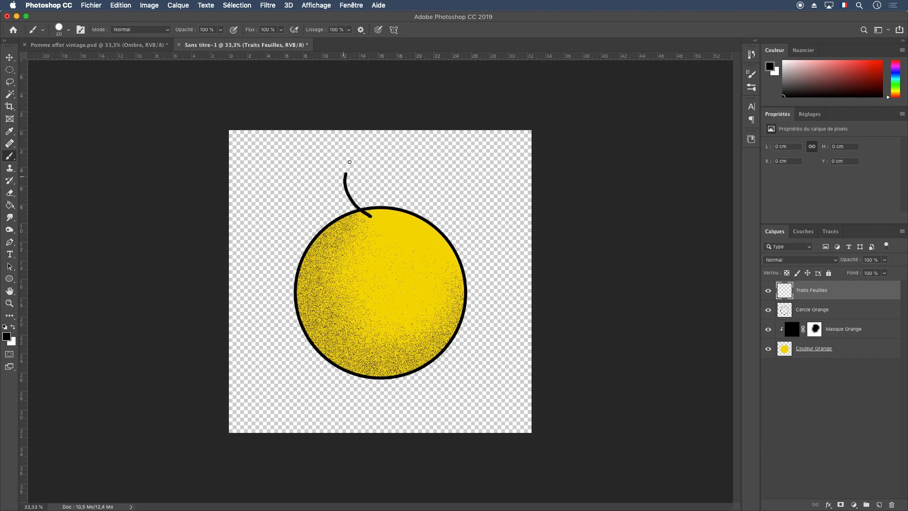
# Draw a pointed leaf outline about 4.7 cm wide and 7.6 cm high with a central vein, rising from the orange's upper edge
pyautogui.moveTo(363, 147); pyautogui.dragTo(365, 146)
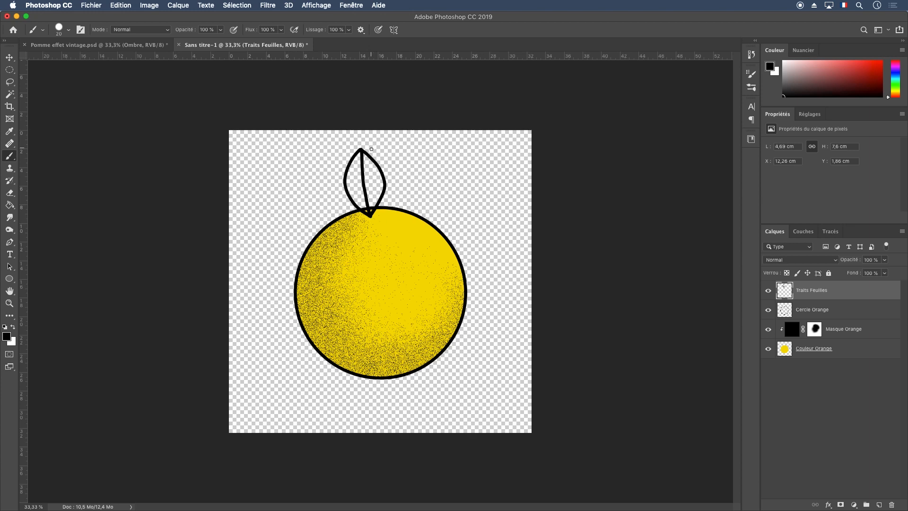
# Trim the rounded stroke ends at the leaf's tip and base using the Eraser with the Arrondi net tip
pyautogui.press('super+plus')
pyautogui.press('super+plus')
pyautogui.press('super+plus')
pyautogui.moveTo(402, 234); pyautogui.dragTo(473, 476)
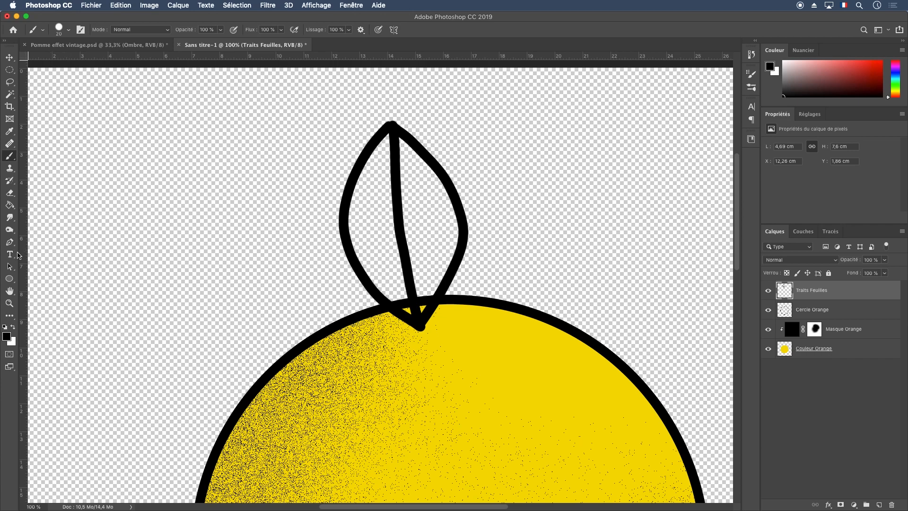
pyautogui.click(9, 192)
pyautogui.moveTo(528, 207); pyautogui.dragTo(507, 278)
pyautogui.rightClick(521, 198)
pyautogui.click(584, 315)
pyautogui.click(405, 139)
pyautogui.click(404, 138)
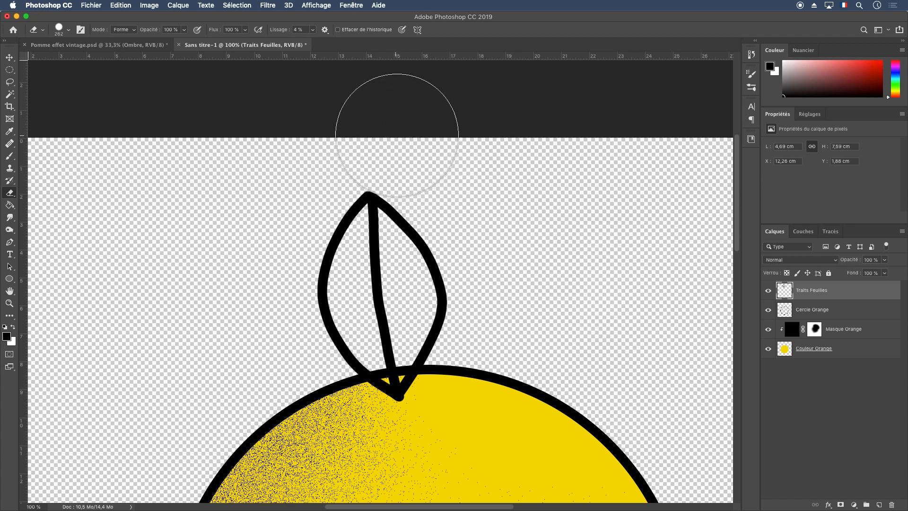
pyautogui.click(446, 439)
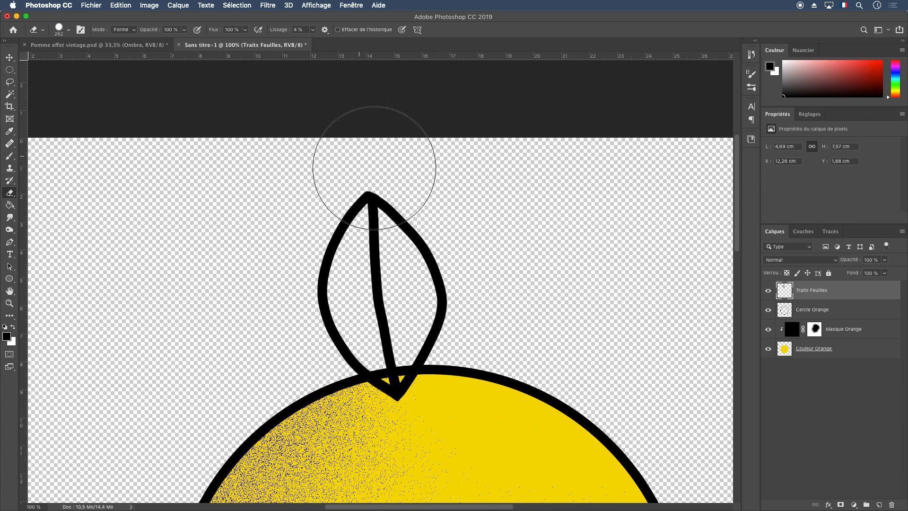
# Reduce the Eraser size to 69 px and smooth the small bump on the right side of the leaf's tip
pyautogui.press('super+plus')
pyautogui.press('super+plus')
pyautogui.press('super+plus')
pyautogui.moveTo(367, 147); pyautogui.dragTo(362, 202)
pyautogui.press('super+r')
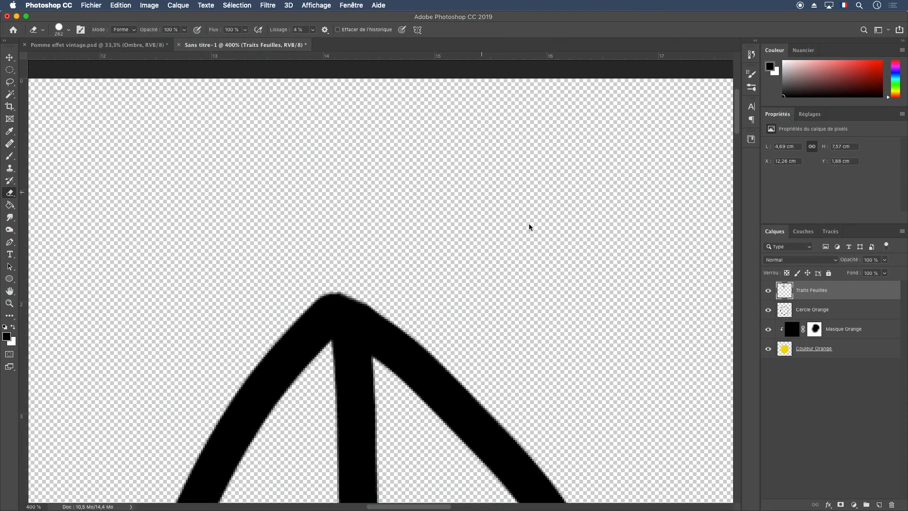
pyautogui.rightClick(550, 214)
pyautogui.press('Escape')
pyautogui.rightClick(616, 233)
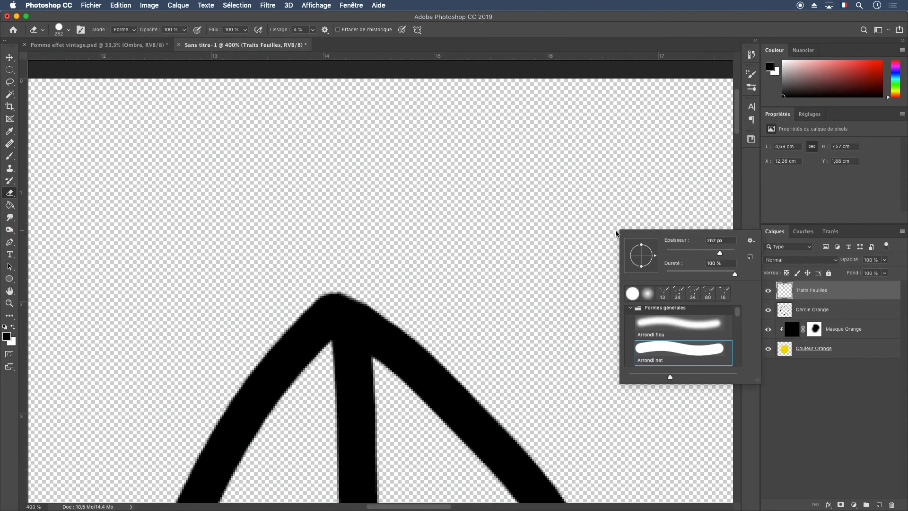
pyautogui.click(691, 254)
pyautogui.press('Escape')
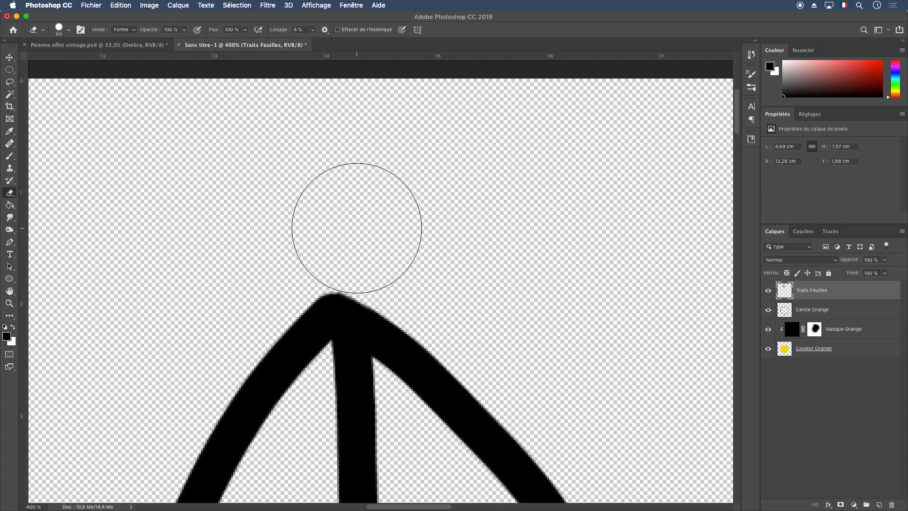
# Draw two side veins on each half of the leaf with the 20 px brush, branching from the central vein
pyautogui.press('super+minus')
pyautogui.press('super+minus')
pyautogui.press('super+minus')
pyautogui.press('super+minus')
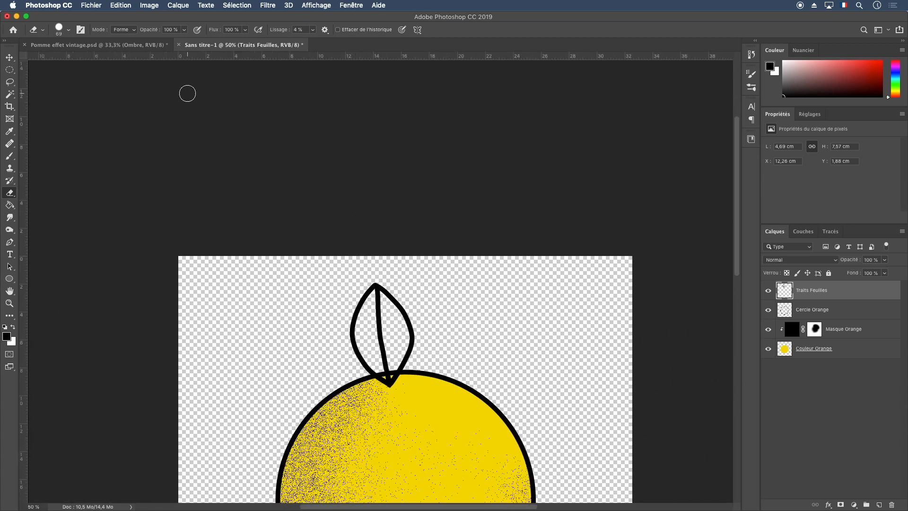
pyautogui.click(10, 158)
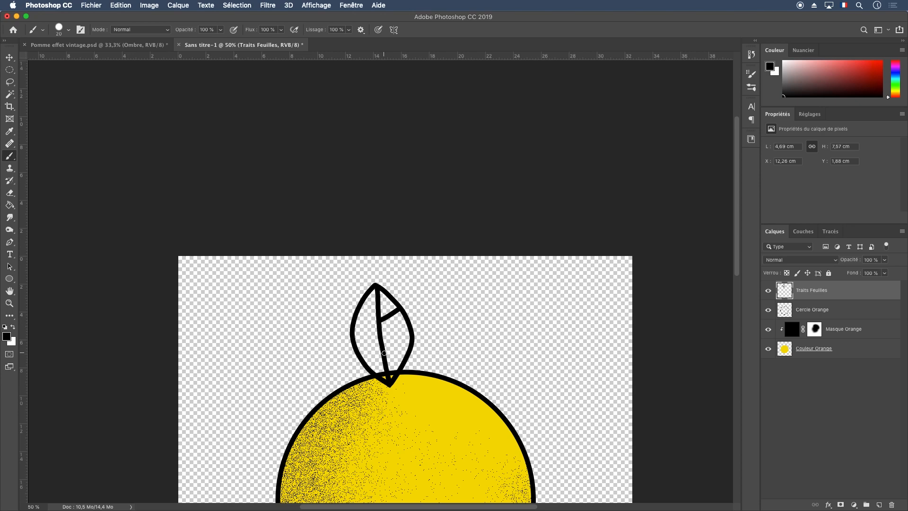
pyautogui.moveTo(396, 343); pyautogui.dragTo(408, 333)
pyautogui.moveTo(363, 347); pyautogui.dragTo(357, 344)
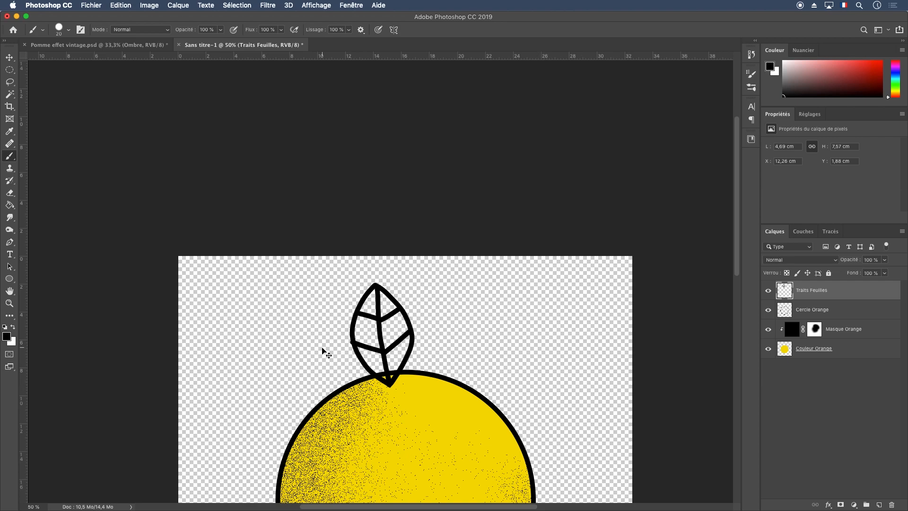
# Erase the bump where the lower side vein sticks out past the leaf outline's left edge
pyautogui.press('super+plus')
pyautogui.press('super+plus')
pyautogui.press('super+plus')
pyautogui.moveTo(322, 350); pyautogui.dragTo(302, 201)
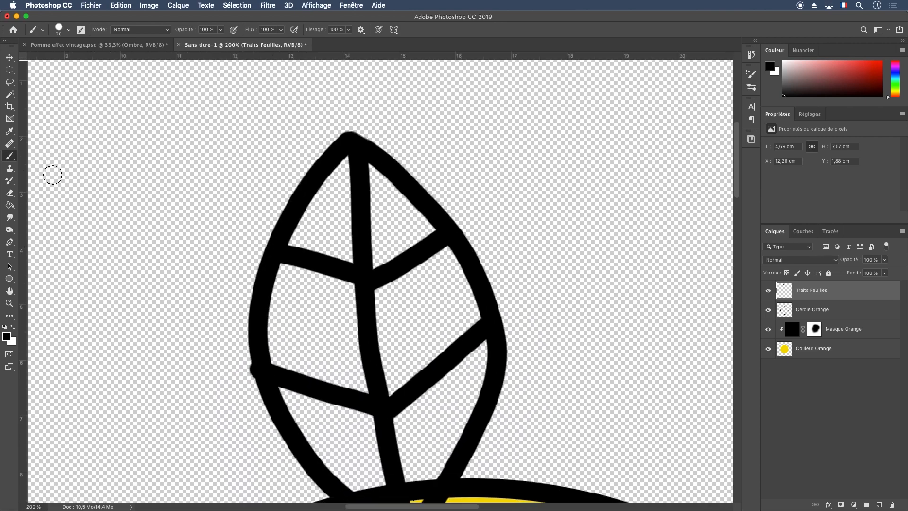
pyautogui.click(10, 194)
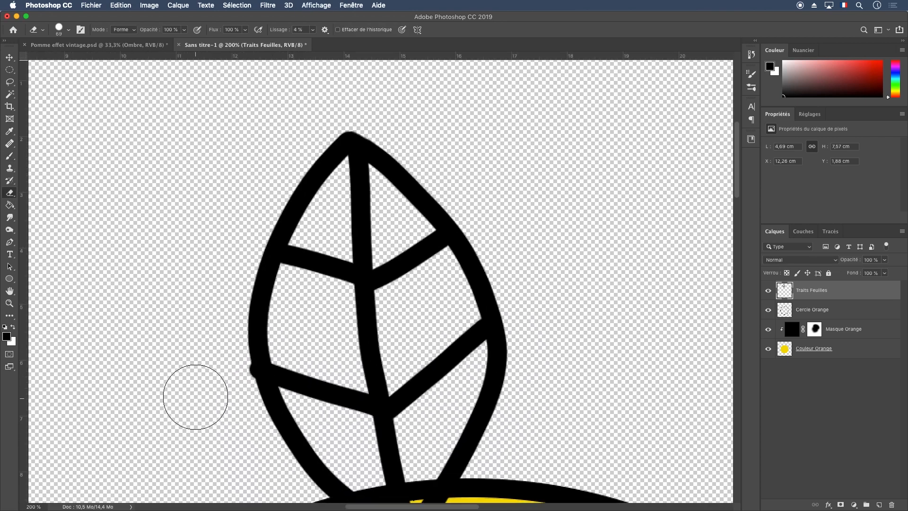
pyautogui.click(221, 373)
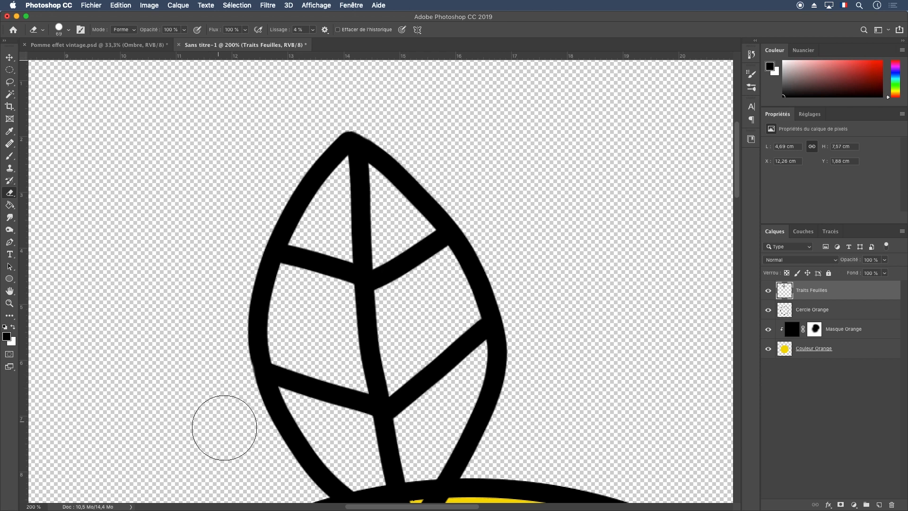
# Add a new layer directly below the leaf line layer and name it "Couleur feuille"
pyautogui.press('super+minus')
pyautogui.press('super+minus')
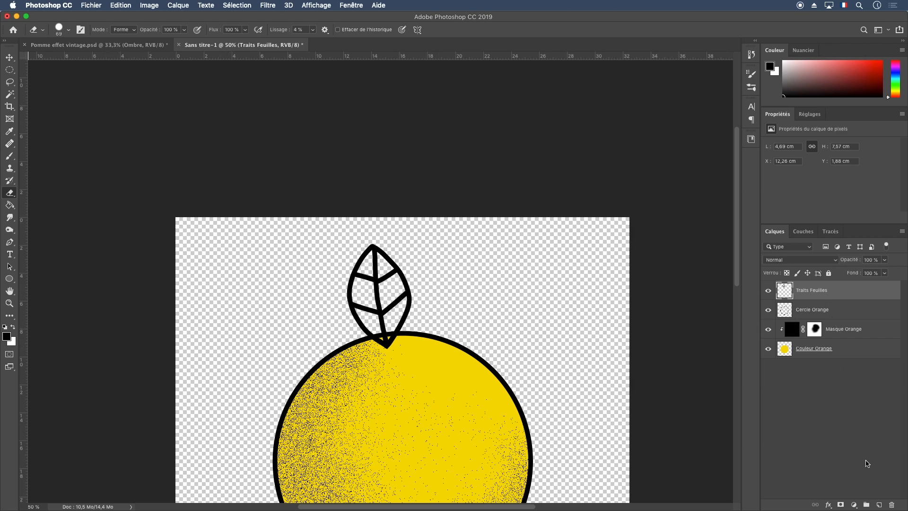
pyautogui.click(880, 505)
pyautogui.moveTo(812, 293); pyautogui.dragTo(813, 313)
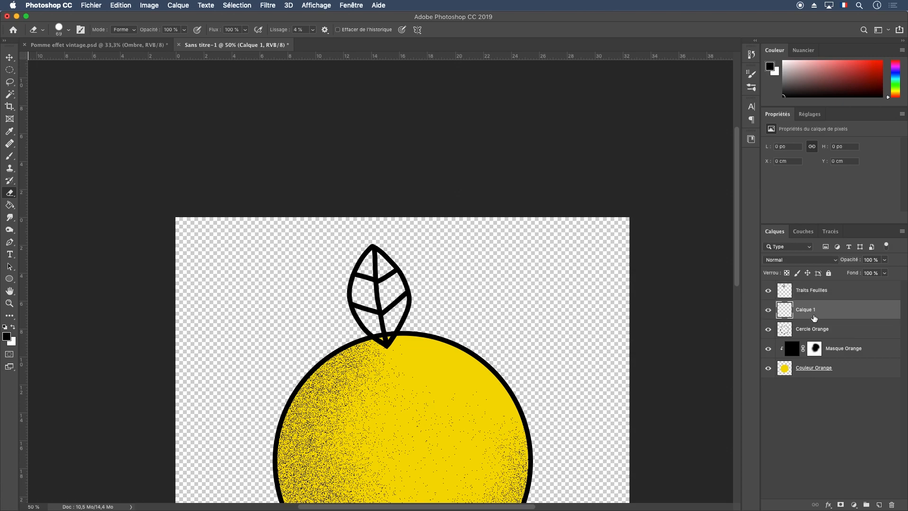
pyautogui.doubleClick(809, 310)
pyautogui.write('Cou')
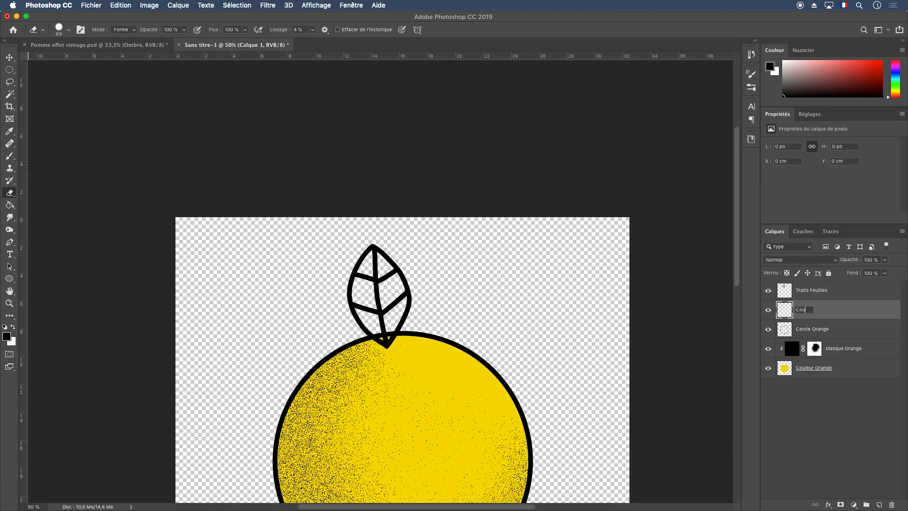
pyautogui.write('leur feuille')
pyautogui.press('Return')
# Rename the leaf line layer as "Traits Feuille"
pyautogui.doubleClick(831, 291)
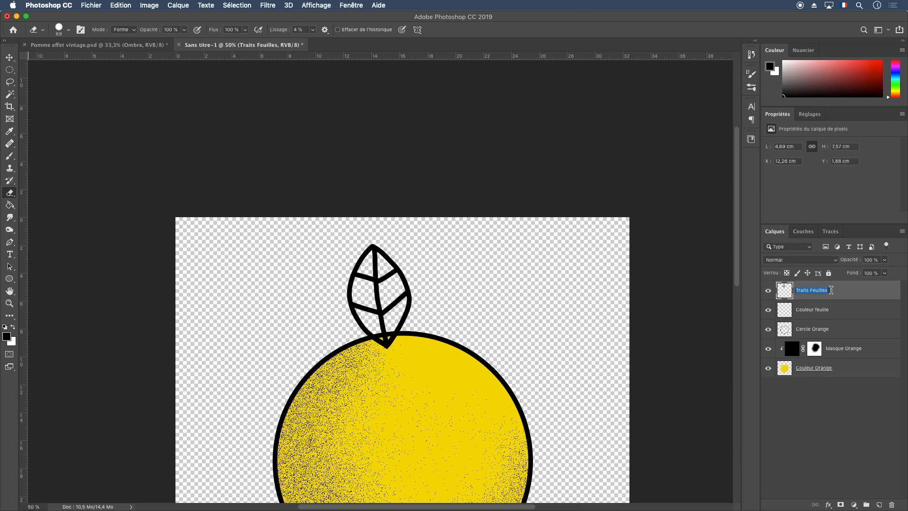
pyautogui.doubleClick(828, 290)
pyautogui.press('Return')
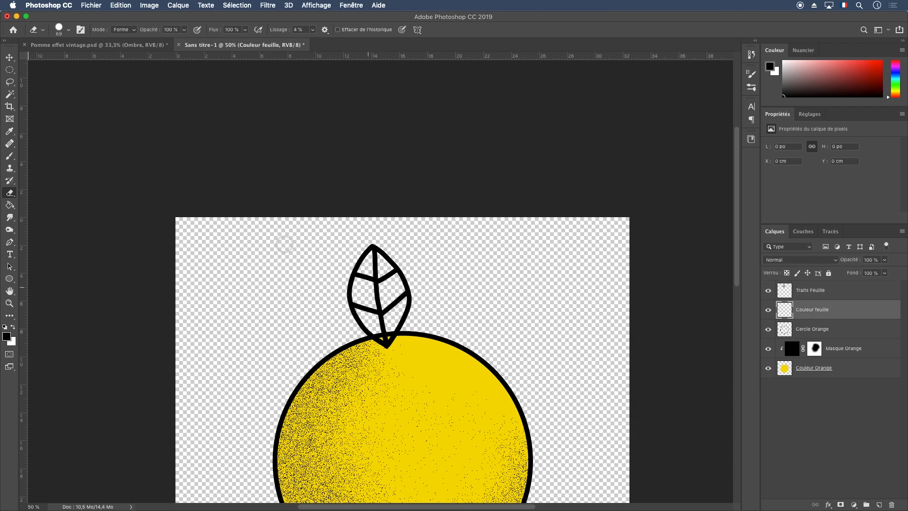
# Select all six areas between the leaf's outline and veins with the Magic Wand on the Traits Feuille layer
pyautogui.click(10, 94)
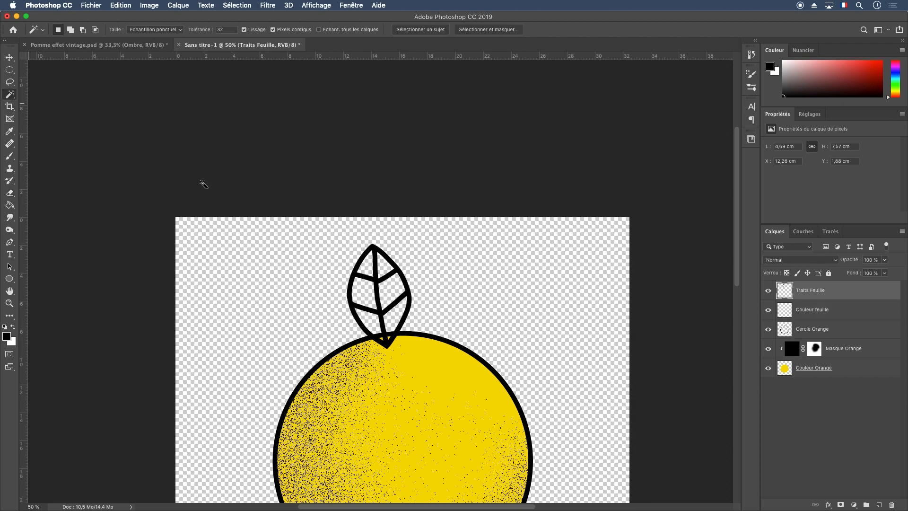
pyautogui.click(368, 266)
pyautogui.keyDown('shift'); pyautogui.click(384, 267); pyautogui.keyUp('shift')
pyautogui.keyDown('shift'); pyautogui.click(394, 282); pyautogui.keyUp('shift')
pyautogui.keyDown('shift'); pyautogui.click(363, 293); pyautogui.keyUp('shift')
pyautogui.keyDown('shift'); pyautogui.click(374, 320); pyautogui.keyUp('shift')
pyautogui.keyDown('shift'); pyautogui.click(392, 324); pyautogui.keyUp('shift')
# Expand the selection of the leaf areas by 8 pixels
pyautogui.click(244, 5)
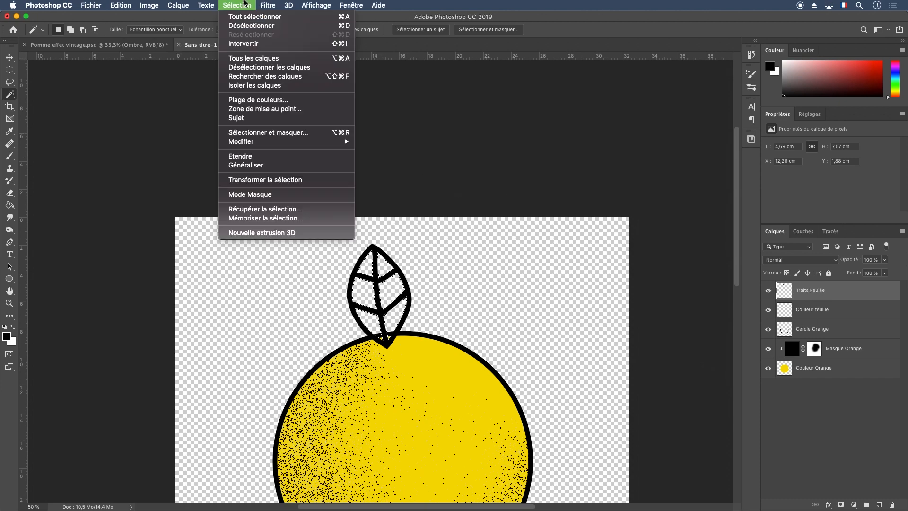
pyautogui.moveTo(289, 142)
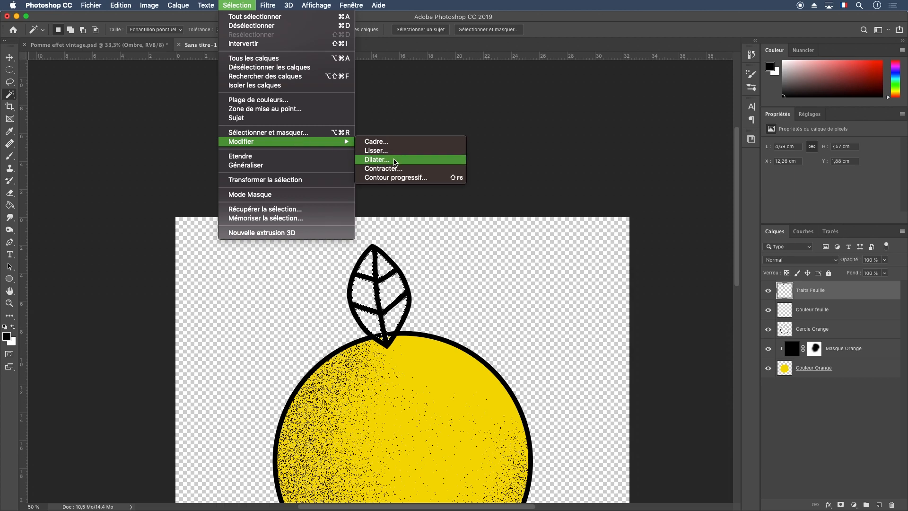
pyautogui.click(377, 159)
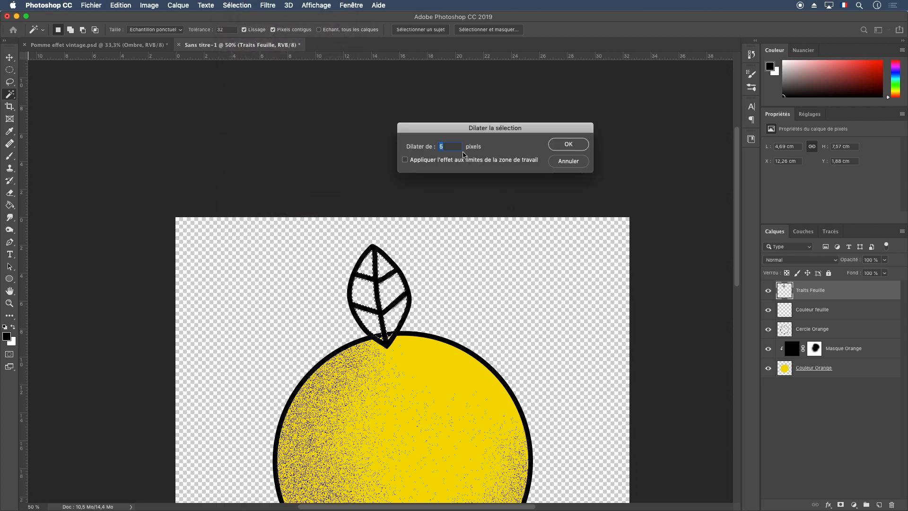
pyautogui.write('8')
pyautogui.click(569, 144)
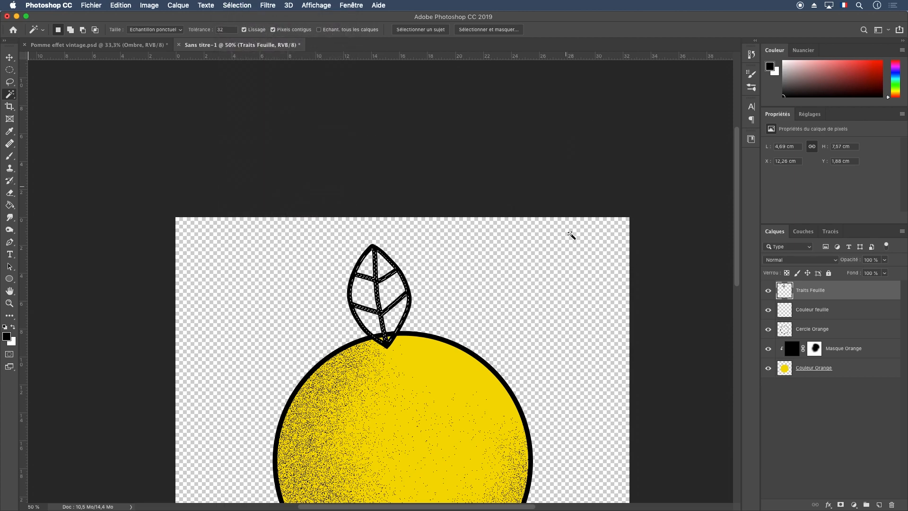
# Fill the selected leaf areas with green 39ce44 on the Couleur feuille layer, and clear the selection
pyautogui.click(819, 309)
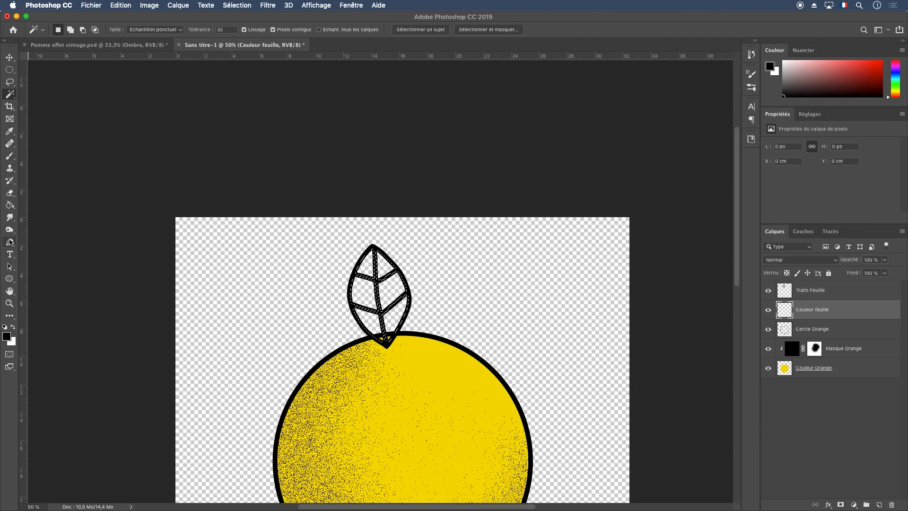
pyautogui.click(9, 205)
pyautogui.click(8, 338)
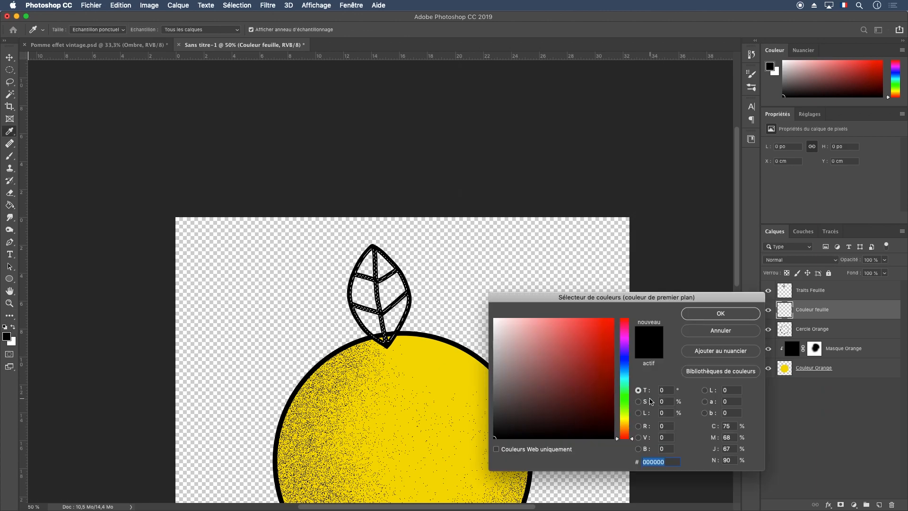
pyautogui.moveTo(635, 294); pyautogui.dragTo(550, 182)
pyautogui.moveTo(529, 231); pyautogui.dragTo(529, 280)
pyautogui.click(484, 216)
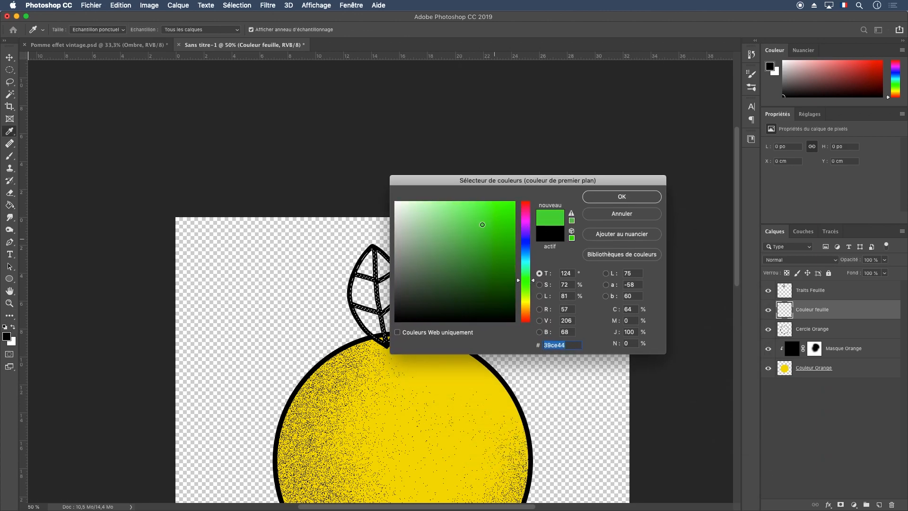
pyautogui.click(602, 198)
pyautogui.click(388, 265)
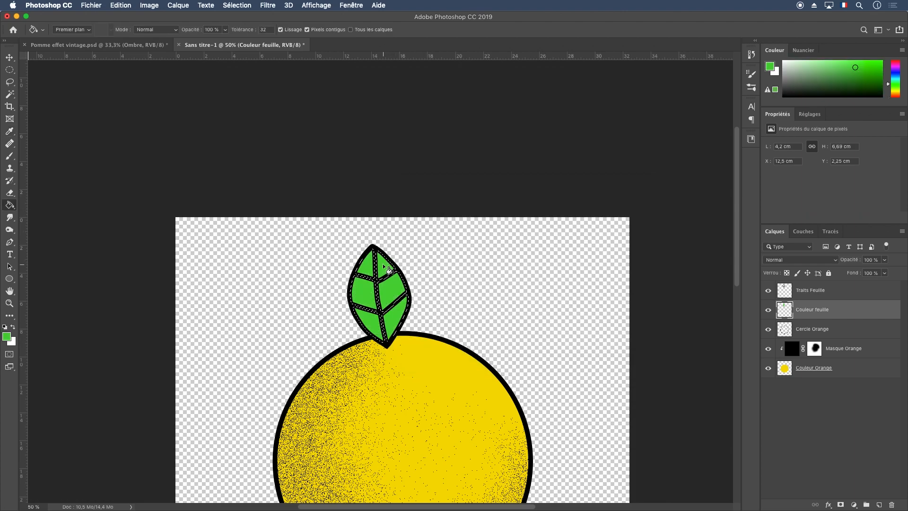
pyautogui.click(9, 71)
pyautogui.click(447, 341)
# Add a new layer above Couleur feuille and name it "Masque feuille"
pyautogui.press('super+minus')
pyautogui.press('super+minus')
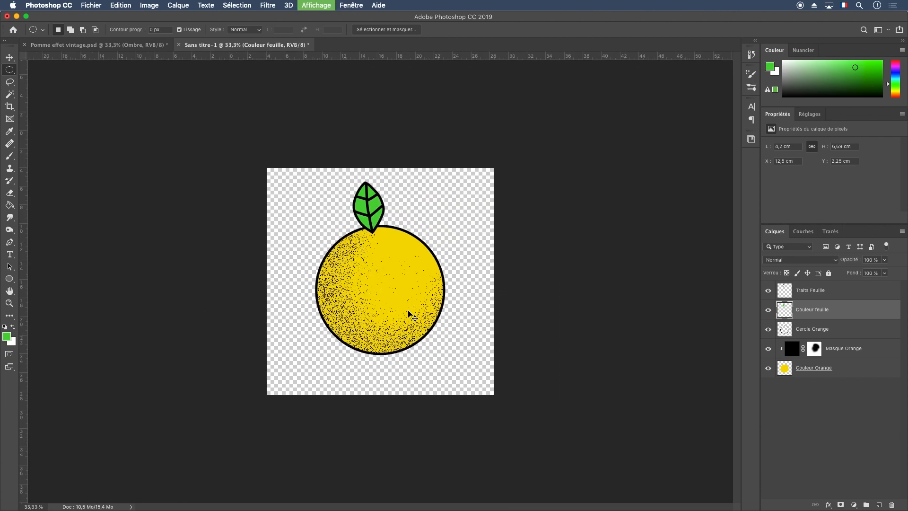
pyautogui.press('super+plus')
pyautogui.press('super+plus')
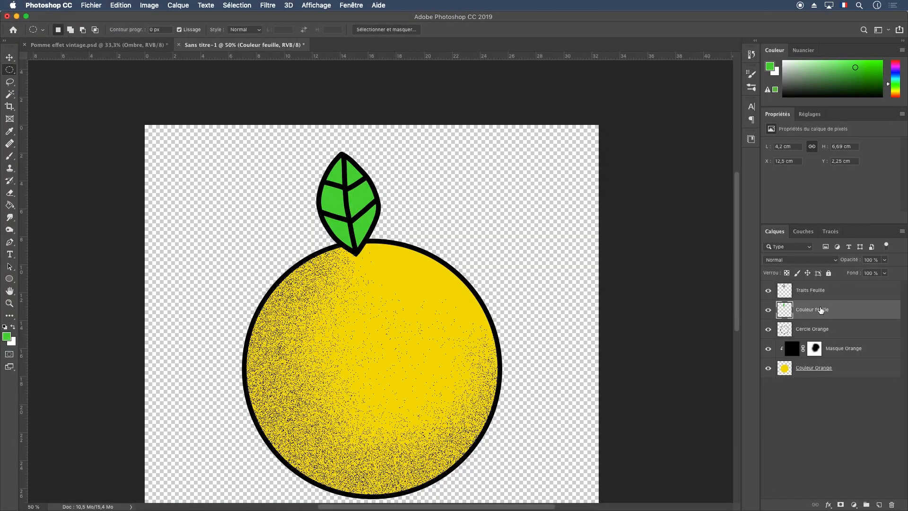
pyautogui.click(879, 503)
pyautogui.doubleClick(814, 309)
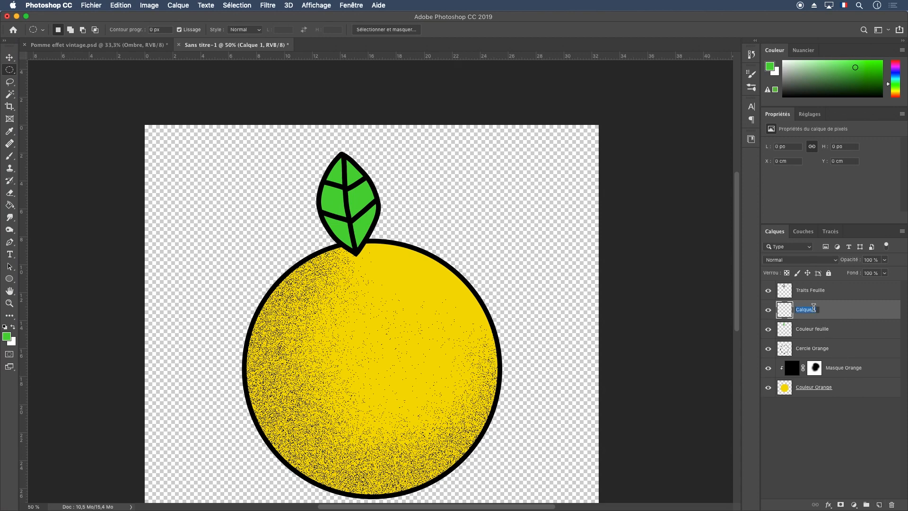
pyautogui.write('Mas')
pyautogui.press('Return')
# Fill the whole Masque feuille layer with black and clip it to the Couleur feuille layer
pyautogui.press('d')
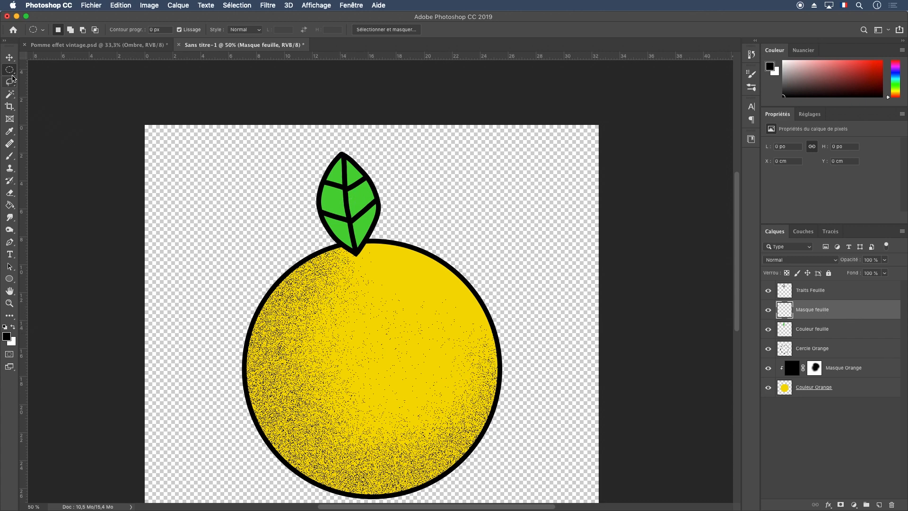
pyautogui.moveTo(336, 202); pyautogui.dragTo(462, 243)
pyautogui.press('super+d')
pyautogui.click(10, 207)
pyautogui.click(379, 197)
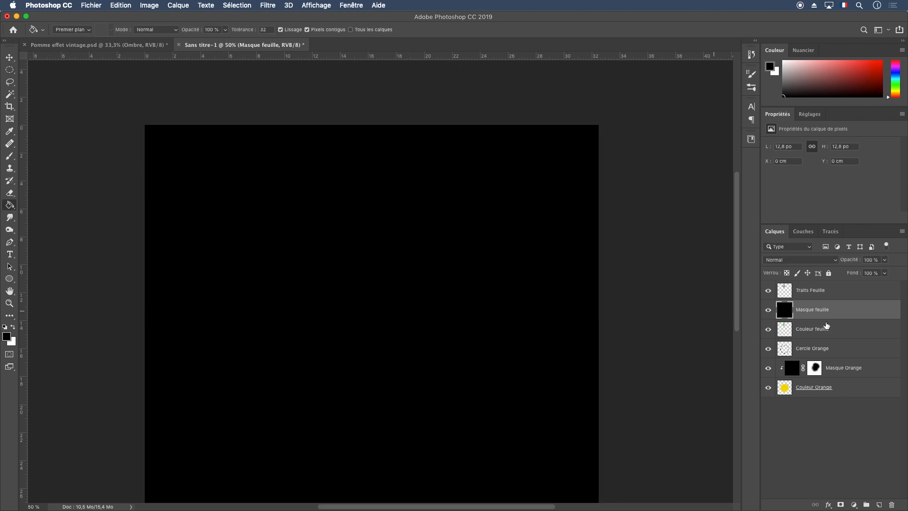
pyautogui.rightClick(842, 312)
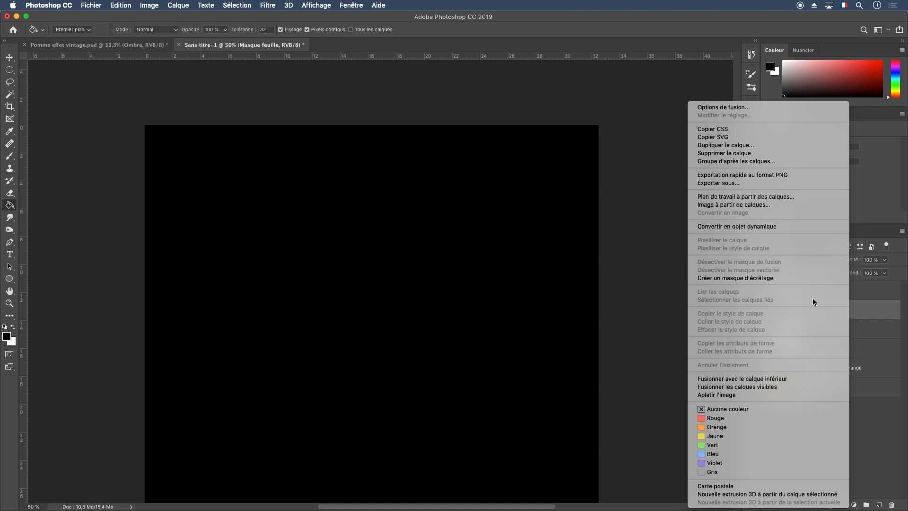
pyautogui.click(792, 278)
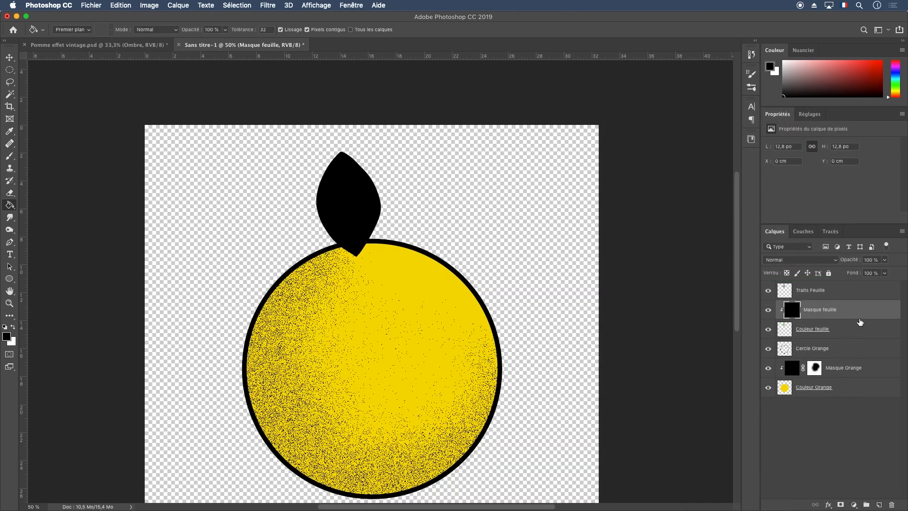
# Set the Masque feuille layer to 30% opacity with the Fondu blending mode
pyautogui.click(879, 260)
pyautogui.write('30')
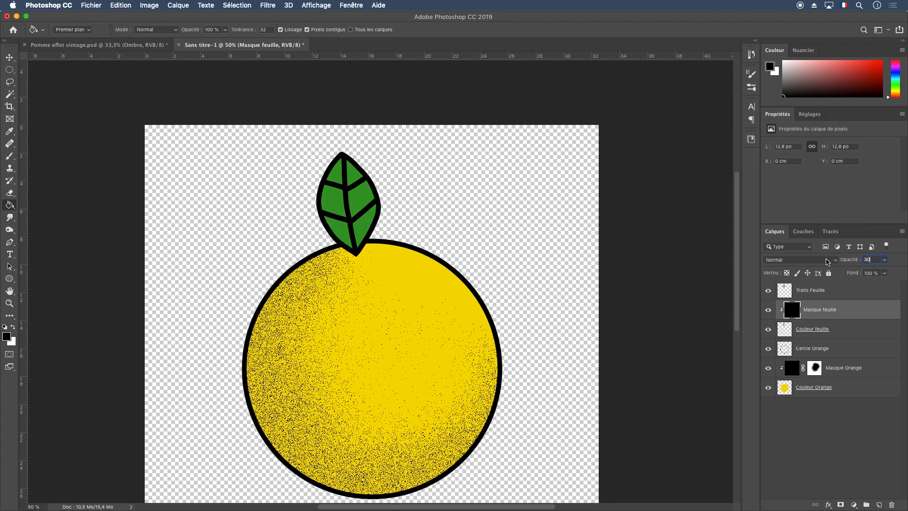
pyautogui.click(811, 259)
pyautogui.click(774, 266)
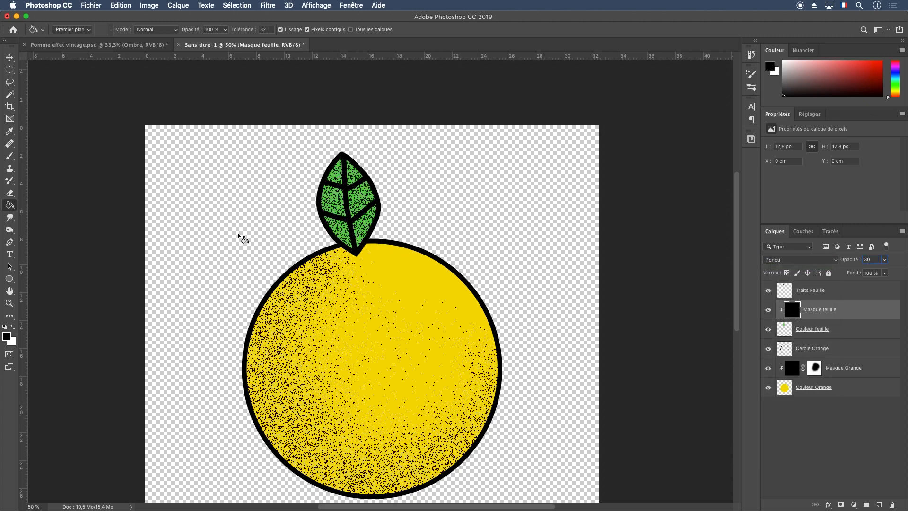
pyautogui.press('Return')
# Add a white layer mask to the Masque feuille layer
pyautogui.click(189, 4)
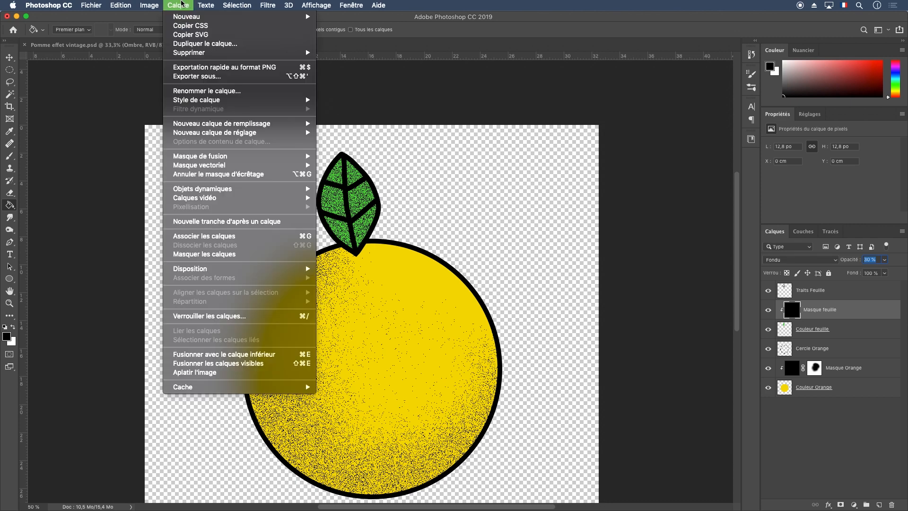
pyautogui.moveTo(261, 159)
pyautogui.click(356, 156)
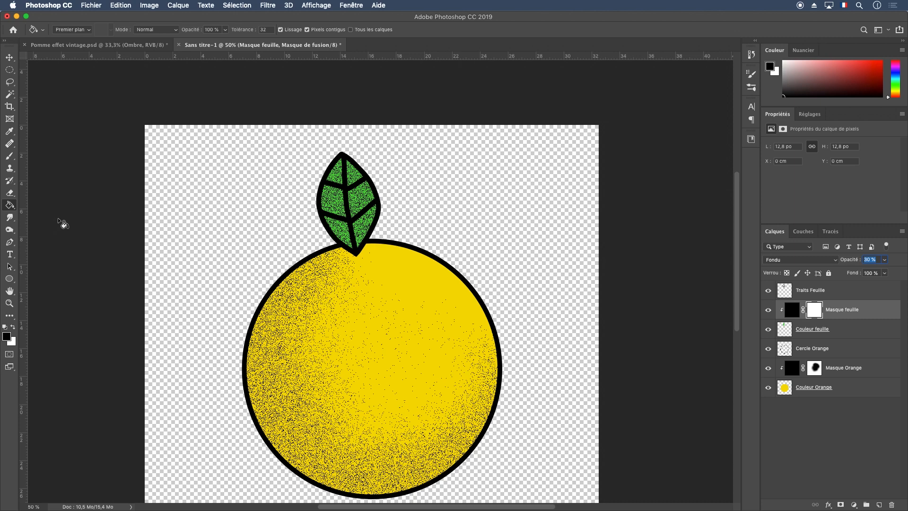
# Paint black on the Masque feuille layer mask with an enlarged Arrondi flou brush, clearing the grain from the leaf's right half
pyautogui.press('b')
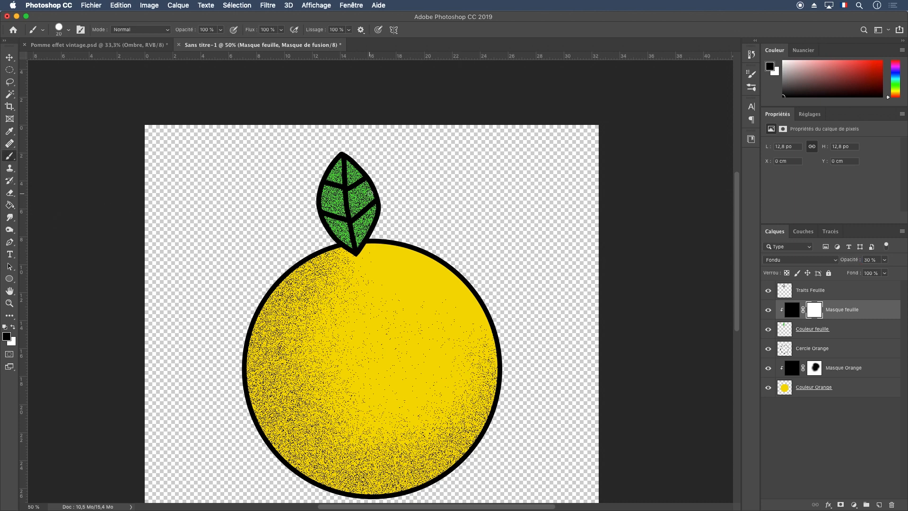
pyautogui.rightClick(440, 173)
pyautogui.moveTo(497, 197); pyautogui.dragTo(509, 197)
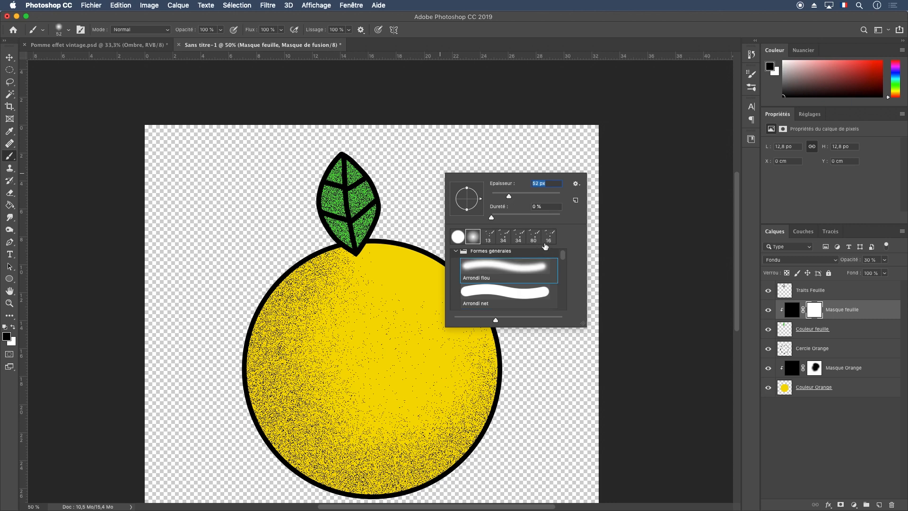
pyautogui.moveTo(509, 196); pyautogui.dragTo(532, 195)
pyautogui.moveTo(359, 165); pyautogui.dragTo(394, 242)
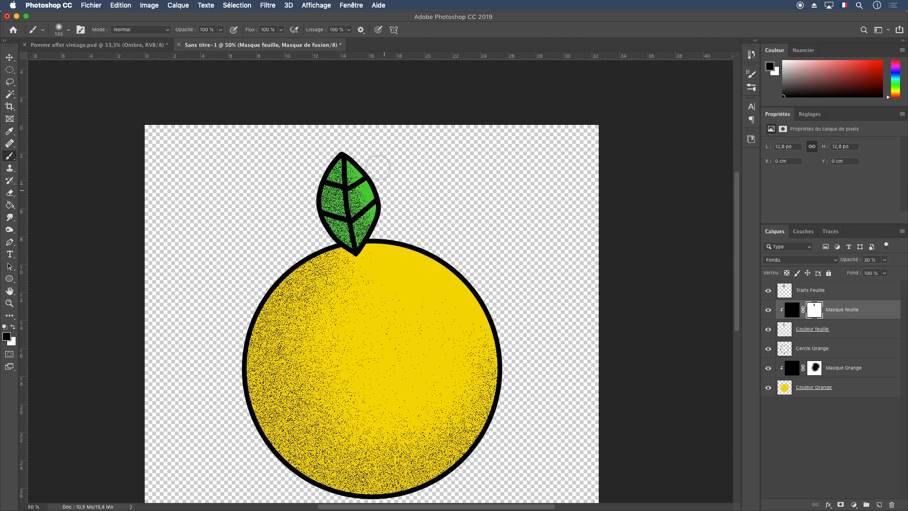
pyautogui.moveTo(372, 198); pyautogui.dragTo(384, 249)
pyautogui.moveTo(370, 163)
pyautogui.mouseDown()
pyautogui.moveTo(390, 254)
pyautogui.moveTo(377, 202)
pyautogui.mouseUp()
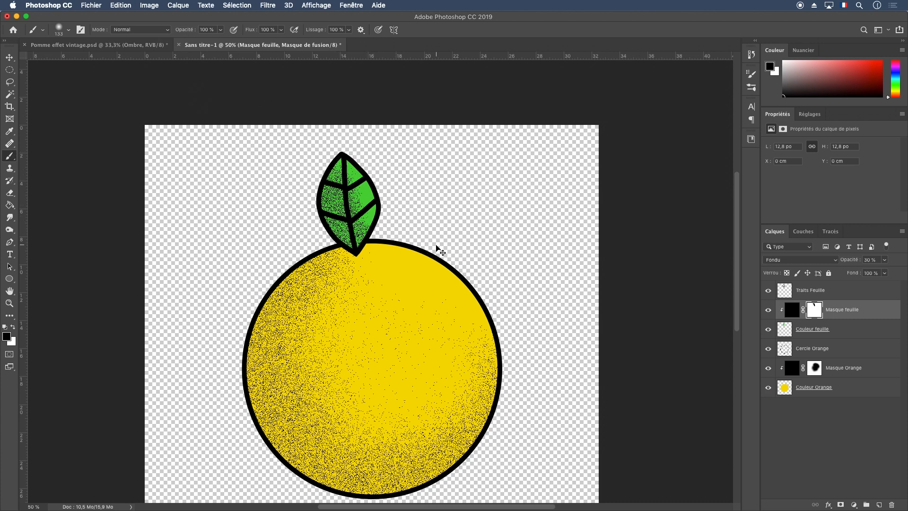
# Lower the brush flow to 43% and soften the grain edge along the leaf's central vein on the mask
pyautogui.click(282, 30)
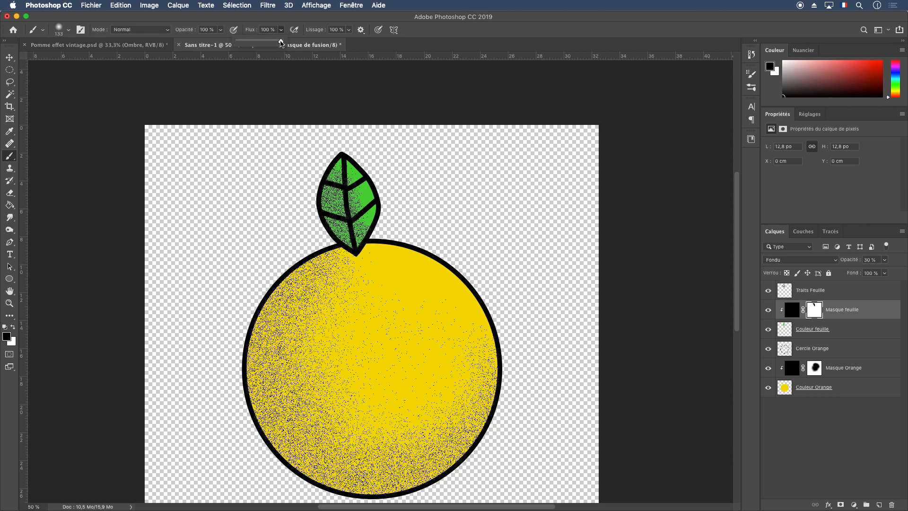
pyautogui.moveTo(282, 44); pyautogui.dragTo(258, 44)
pyautogui.moveTo(353, 215); pyautogui.dragTo(354, 180)
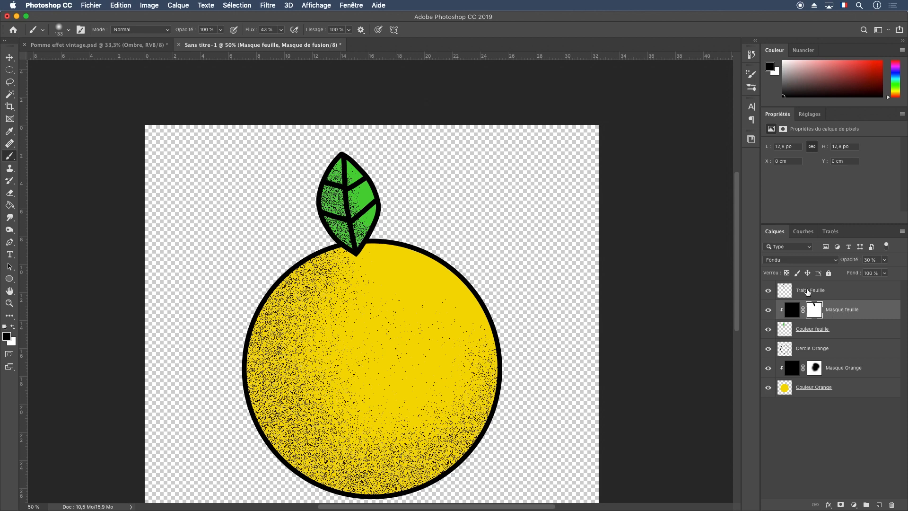
# Create a layer group named Orange directly above the Cercle Orange layer
pyautogui.click(808, 292)
pyautogui.click(789, 353)
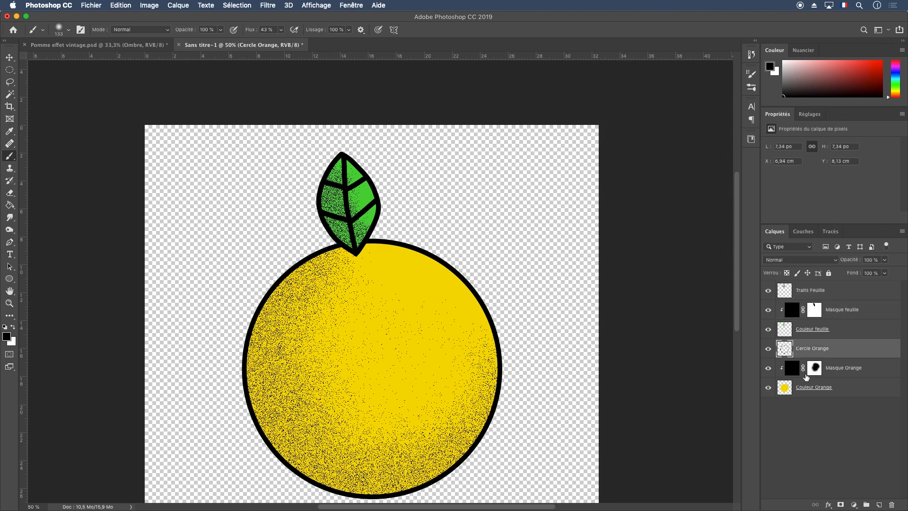
pyautogui.click(879, 506)
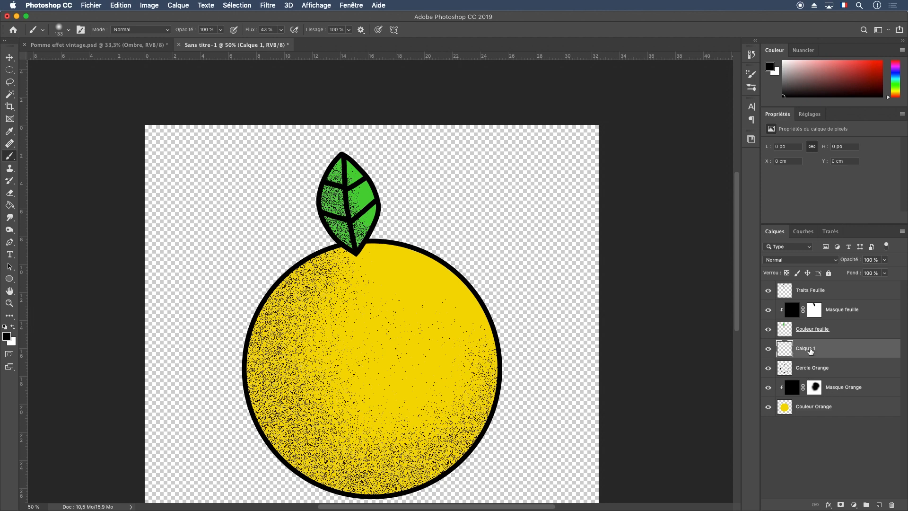
pyautogui.press('super+z')
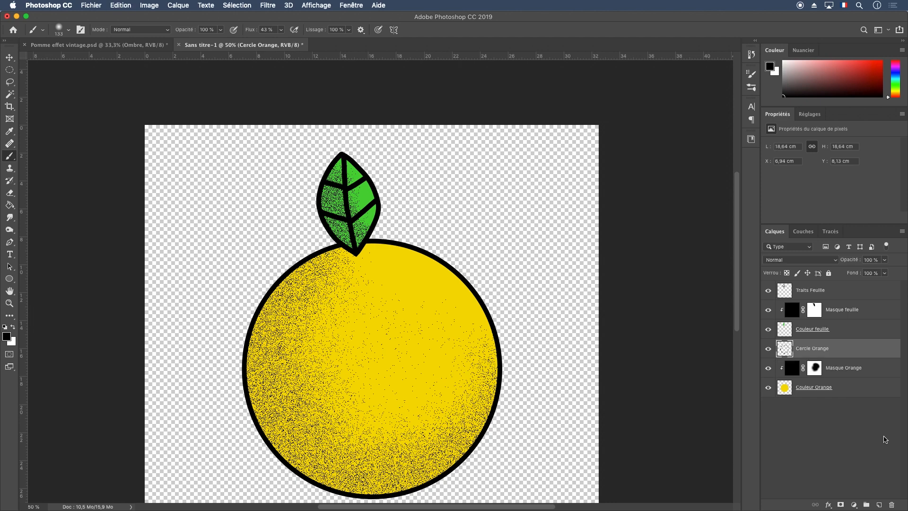
pyautogui.click(867, 505)
pyautogui.doubleClick(811, 346)
pyautogui.write('O')
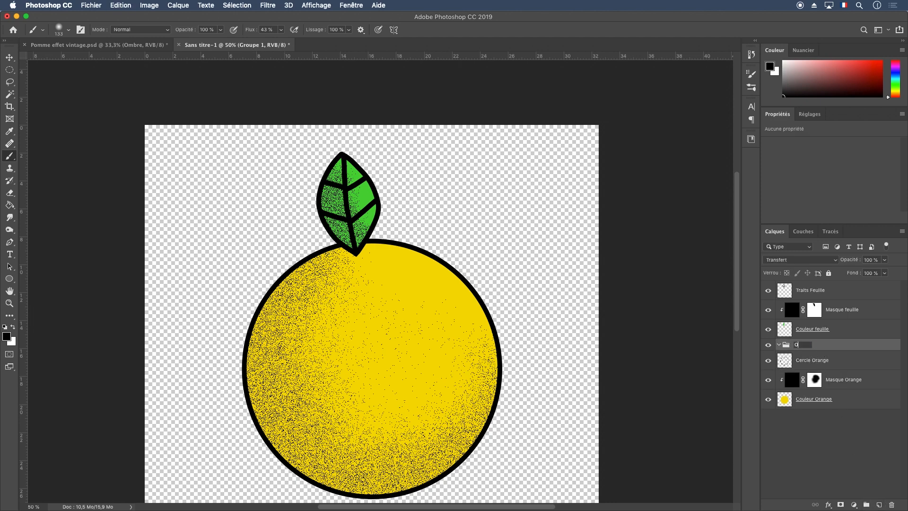
pyautogui.write('range')
pyautogui.press('Return')
# Move the Cercle Orange, Masque Orange and Couleur Orange layers into the Orange group, collapse it and clear the layer selection
pyautogui.click(783, 361)
pyautogui.keyDown('shift'); pyautogui.click(787, 404); pyautogui.keyUp('shift')
pyautogui.moveTo(787, 361); pyautogui.dragTo(835, 364)
pyautogui.click(779, 345)
pyautogui.click(809, 393)
pyautogui.rightClick(806, 382)
pyautogui.click(834, 379)
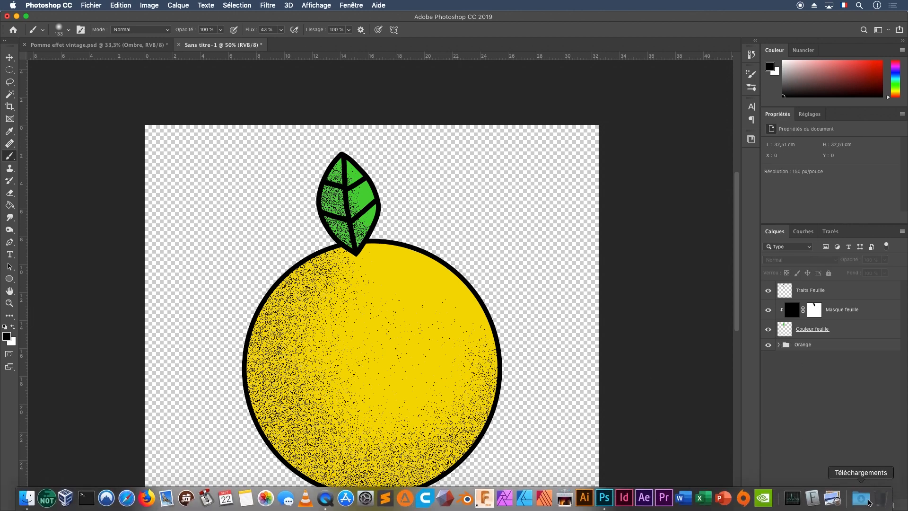
# Create a layer group named Feuilles at the top of the layer stack
pyautogui.click(866, 505)
pyautogui.doubleClick(803, 287)
pyautogui.write('Feuille')
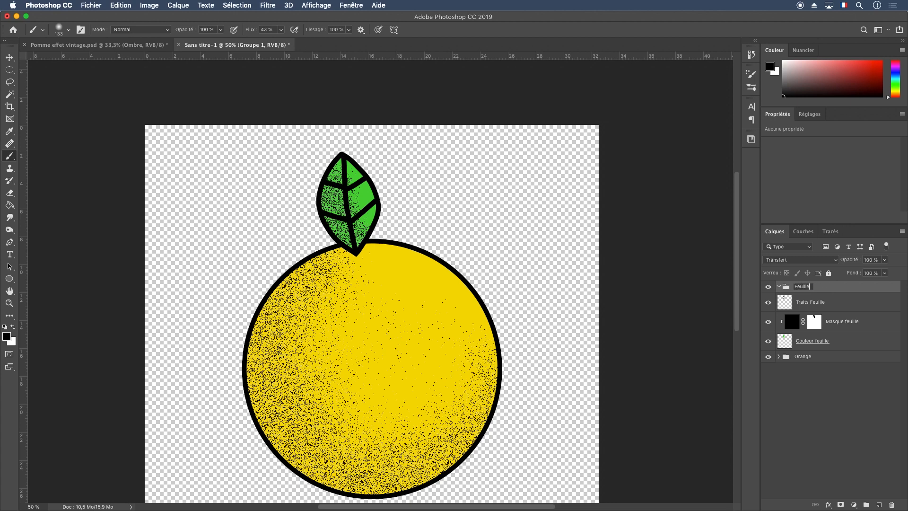
pyautogui.write('s')
pyautogui.press('Return')
# Move the Traits Feuille, Masque feuille and Couleur feuille layers into the Feuilles group
pyautogui.click(788, 303)
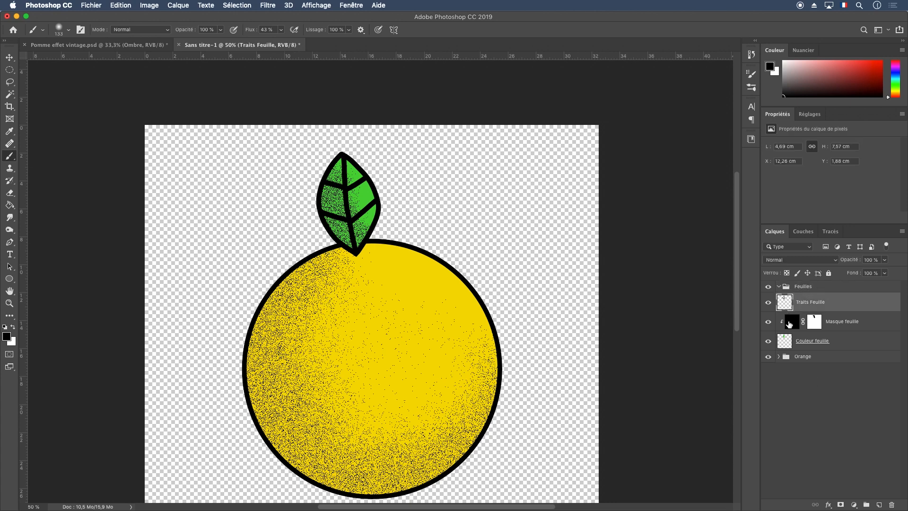
pyautogui.keyDown('shift'); pyautogui.click(790, 335); pyautogui.keyUp('shift')
pyautogui.moveTo(783, 302); pyautogui.dragTo(804, 287)
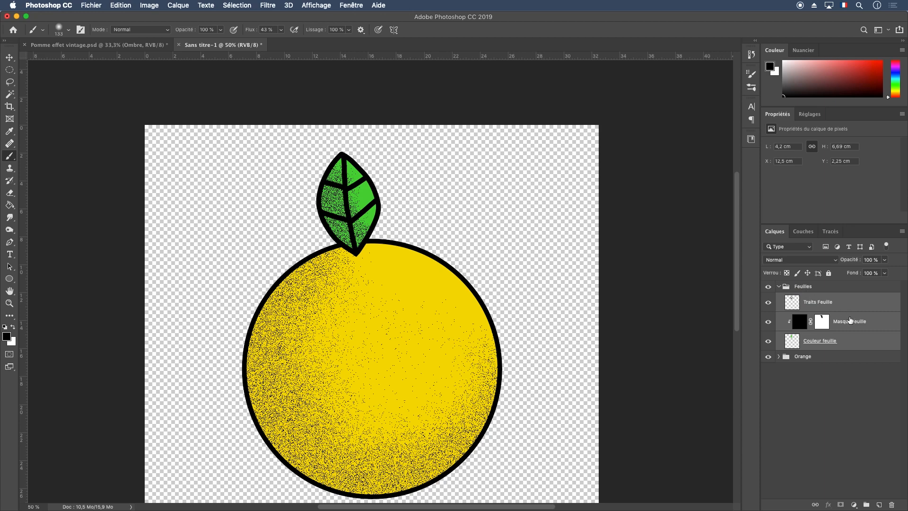
pyautogui.click(781, 288)
pyautogui.click(781, 288)
# Copy and paste the three leaf layers within the Feuilles group and move the pasted leaf exactly over the original
pyautogui.click(799, 307)
pyautogui.keyDown('shift'); pyautogui.click(801, 325); pyautogui.keyUp('shift')
pyautogui.keyDown('shift'); pyautogui.click(817, 351); pyautogui.keyUp('shift')
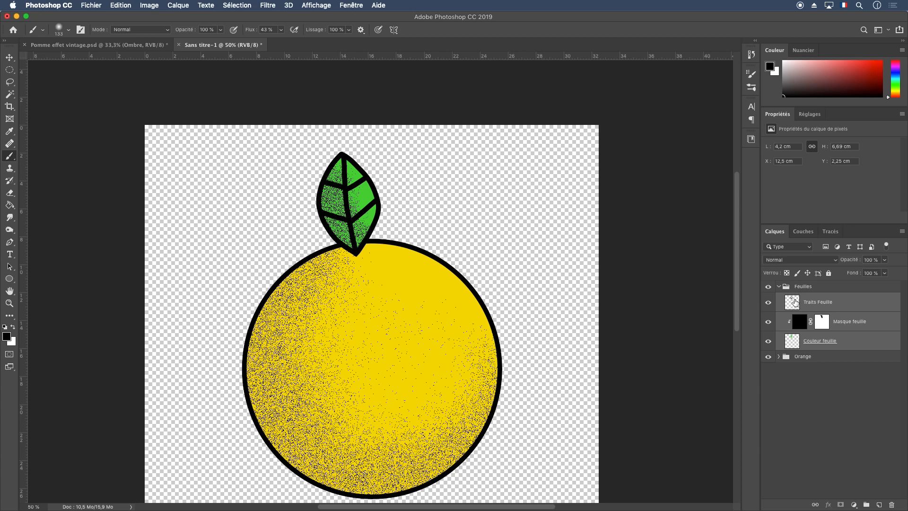
pyautogui.press('super+v')
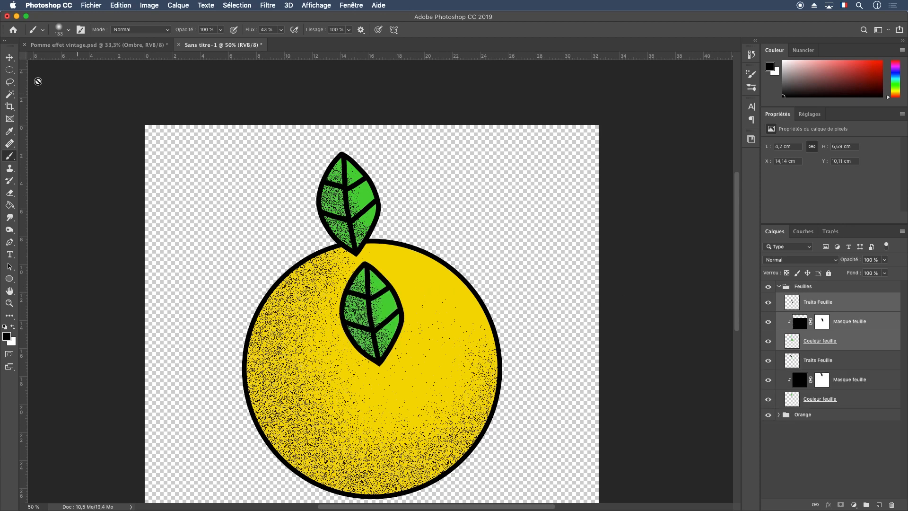
pyautogui.click(9, 57)
pyautogui.moveTo(394, 310); pyautogui.dragTo(374, 200)
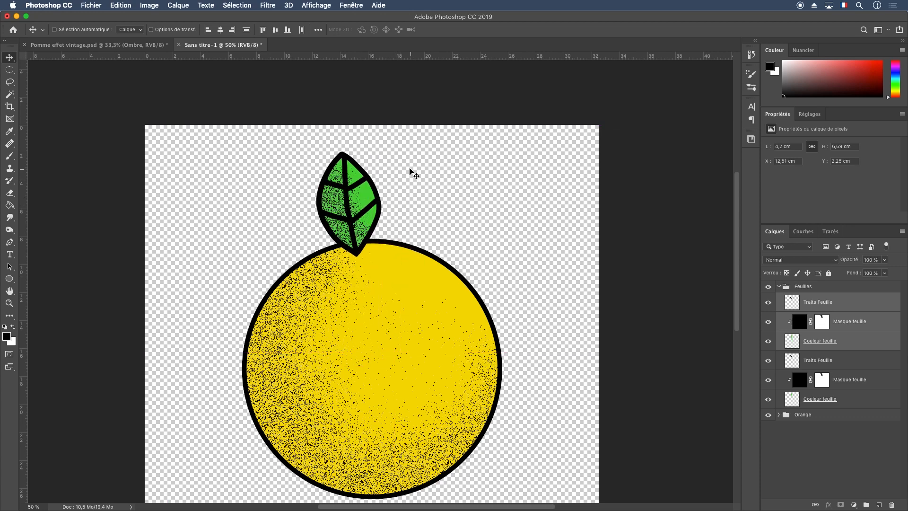
# Rotate the copied leaf about 19°, scale it to about 83% width and 81% height, and align its base with the original leaf's base
pyautogui.press('super+t')
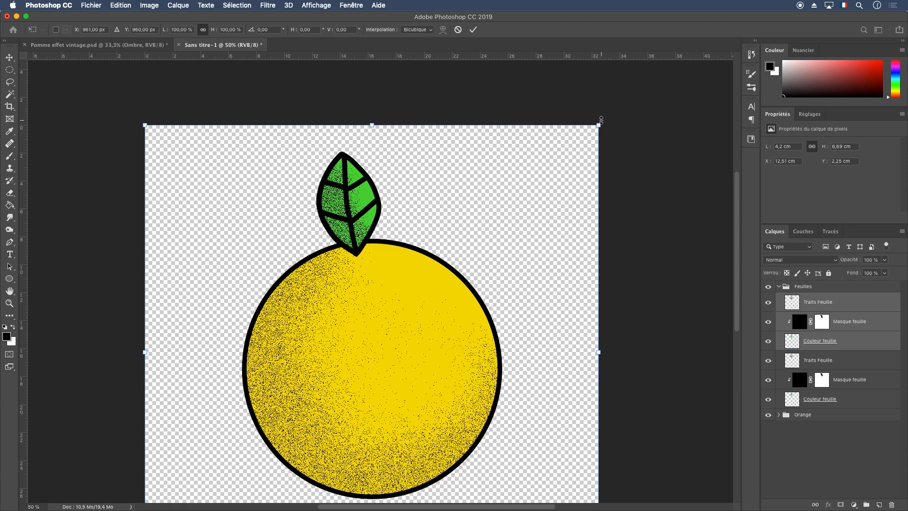
pyautogui.moveTo(601, 120); pyautogui.dragTo(643, 154)
pyautogui.press('super+z')
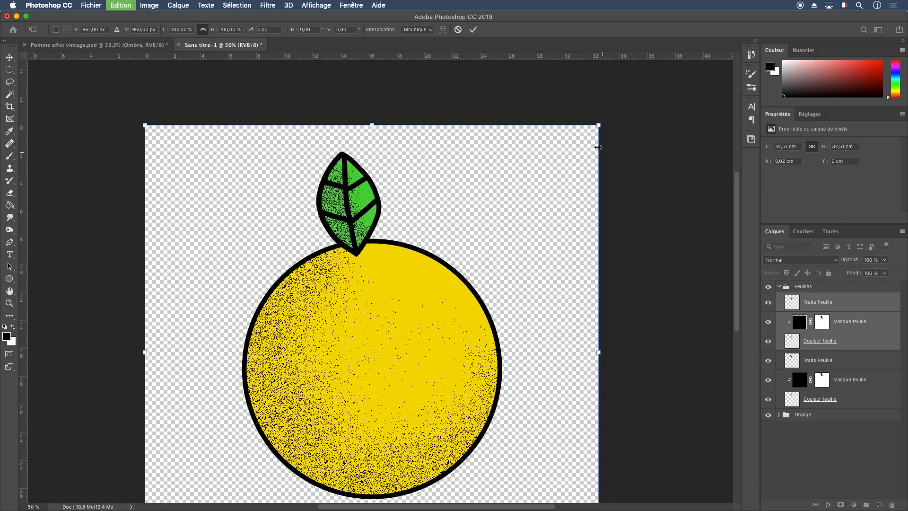
pyautogui.moveTo(609, 117); pyautogui.dragTo(722, 179)
pyautogui.moveTo(668, 210); pyautogui.dragTo(653, 237)
pyautogui.moveTo(379, 254); pyautogui.dragTo(353, 235)
pyautogui.moveTo(627, 217); pyautogui.dragTo(538, 250)
pyautogui.moveTo(290, 287); pyautogui.dragTo(363, 233)
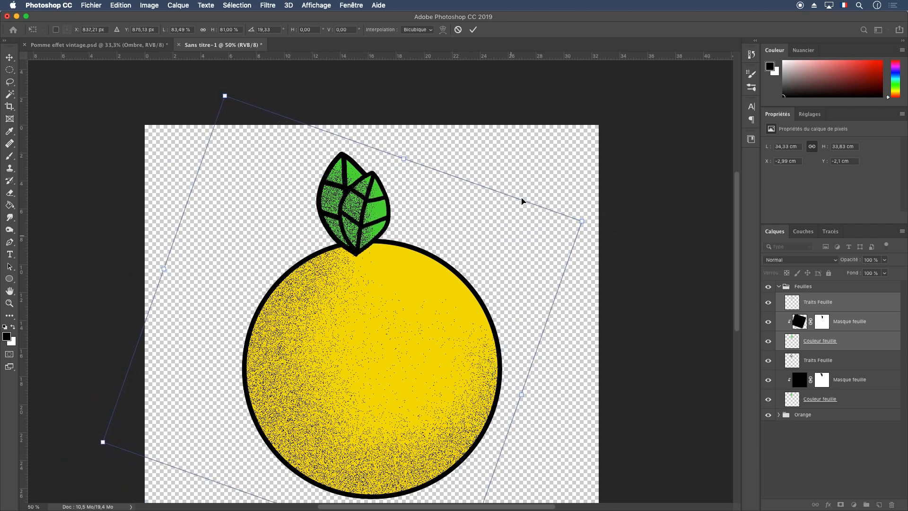
# Add a new layer at the bottom of the Feuilles group, below the original leaf's Couleur feuille layer
pyautogui.click(781, 290)
pyautogui.click(796, 289)
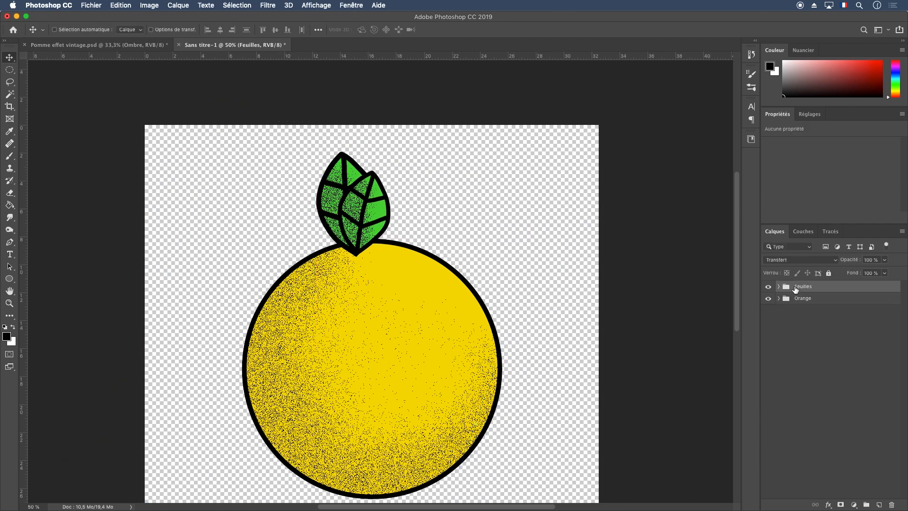
pyautogui.click(778, 286)
pyautogui.click(793, 302)
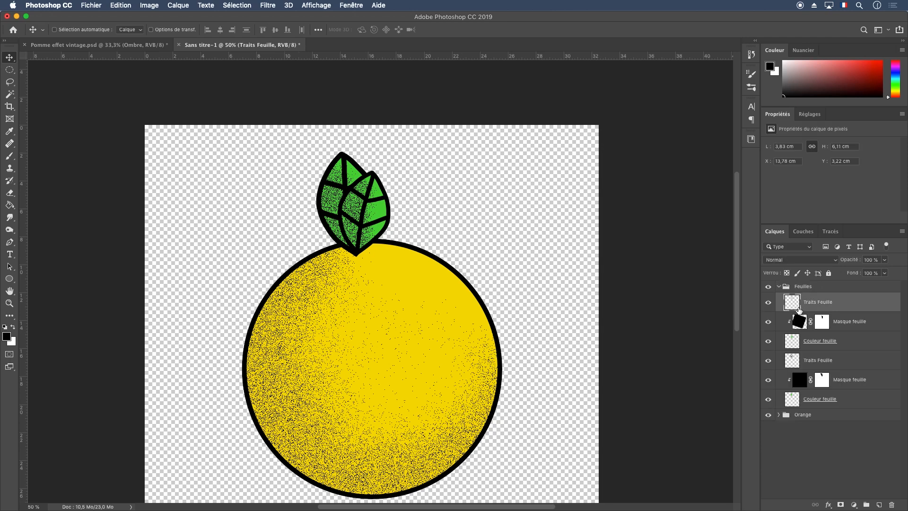
pyautogui.click(804, 400)
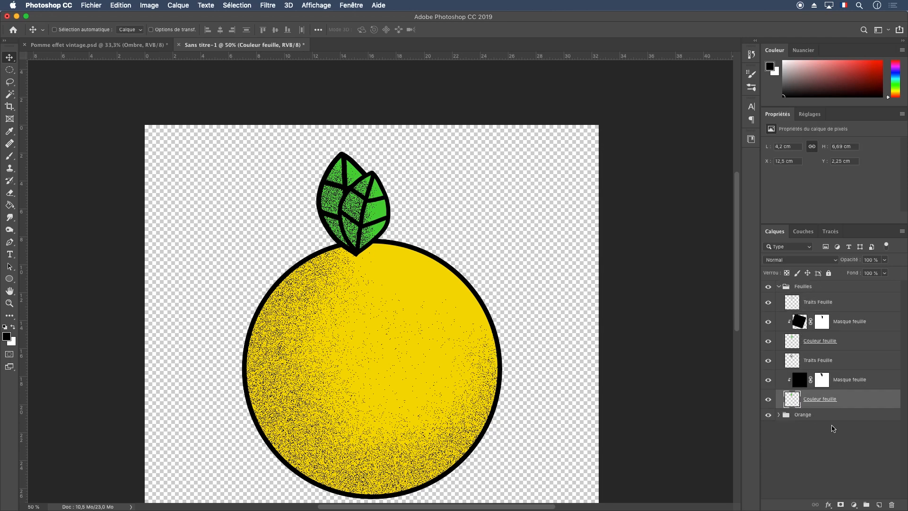
pyautogui.click(880, 505)
pyautogui.moveTo(798, 400); pyautogui.dragTo(800, 427)
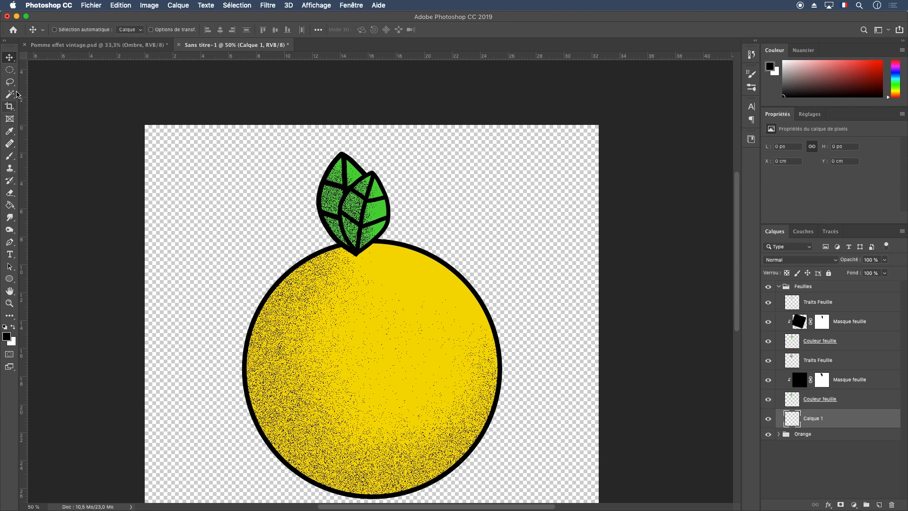
# Select a flat ellipse about 2.2 by 0.59 cm at the leaves' base, fill it with black and deselect it
pyautogui.click(9, 70)
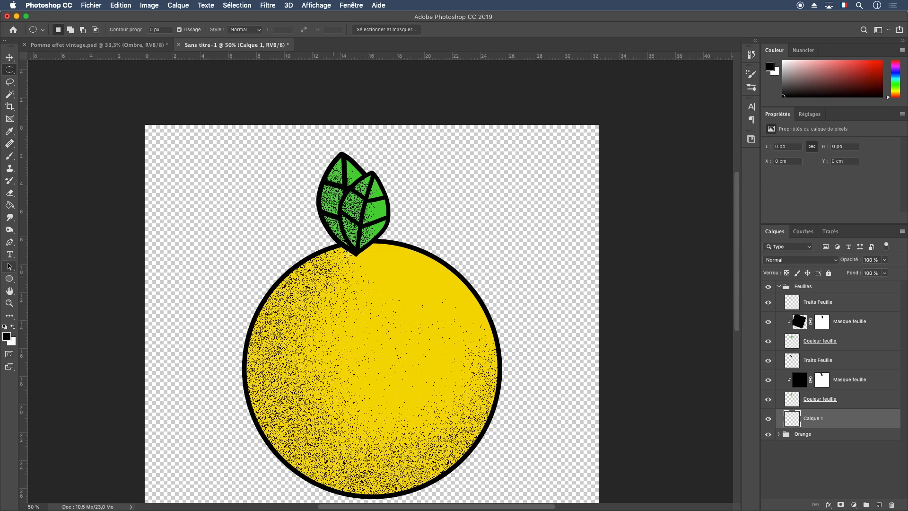
pyautogui.moveTo(340, 251); pyautogui.dragTo(371, 259)
pyautogui.click(10, 206)
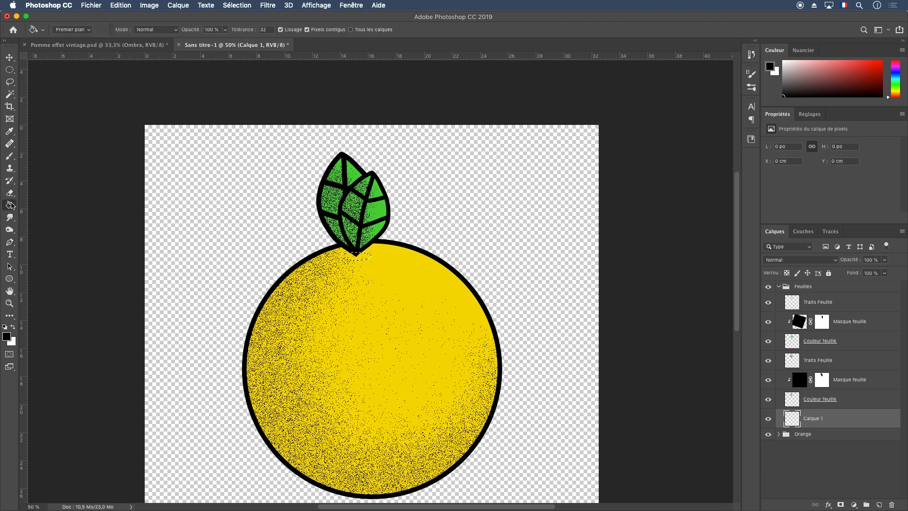
pyautogui.click(357, 259)
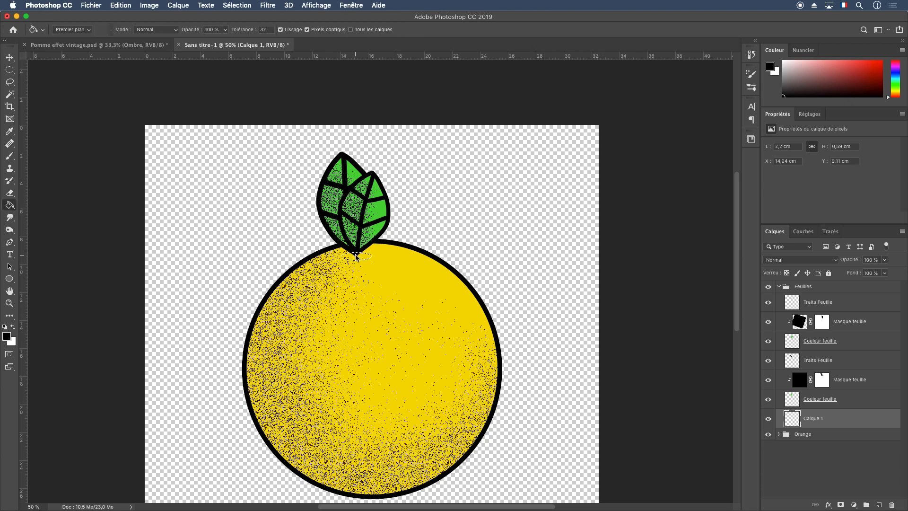
pyautogui.click(10, 69)
pyautogui.press('super+minus')
pyautogui.press('super+minus')
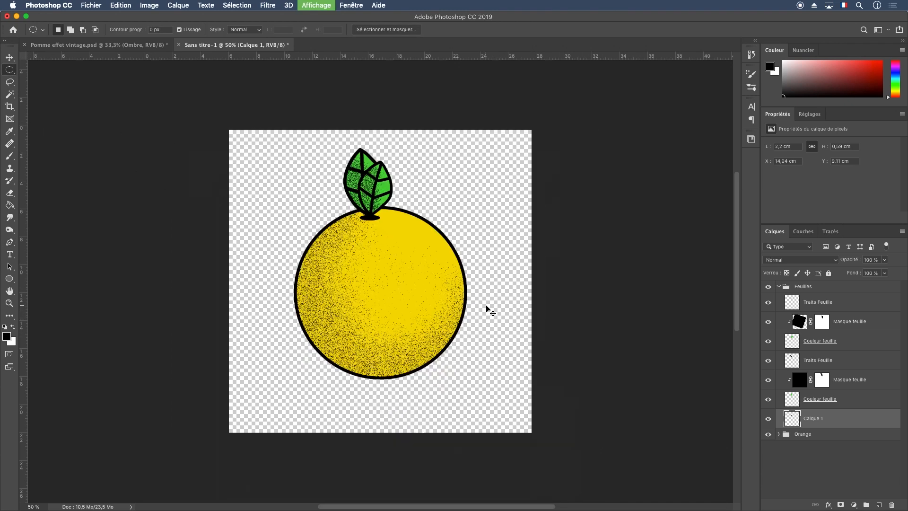
pyautogui.press('super+plus')
pyautogui.press('super+plus')
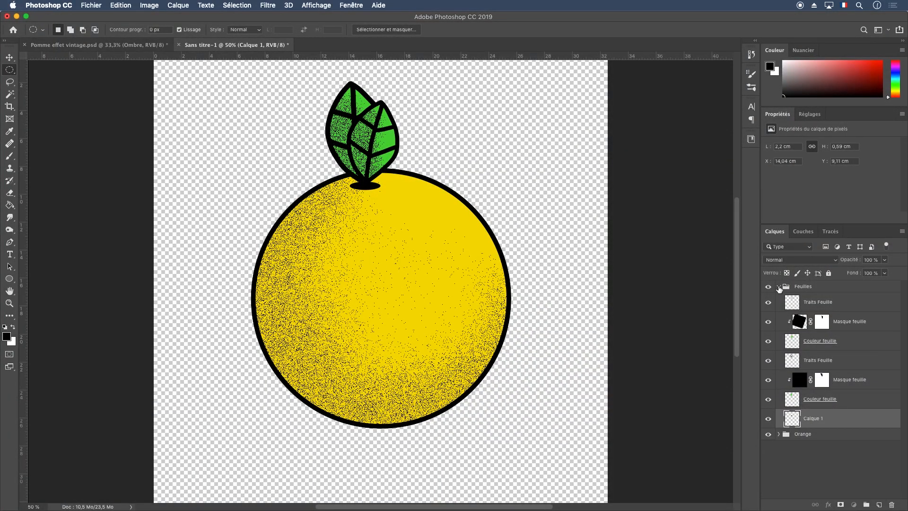
# Collapse the Feuilles group and add a new layer named Etiquette above it
pyautogui.click(779, 287)
pyautogui.click(879, 505)
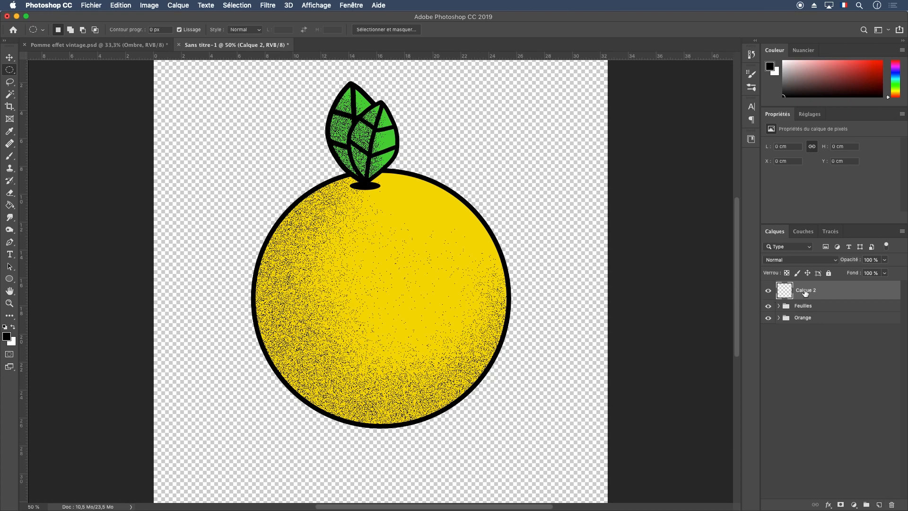
pyautogui.write('Etiquette')
pyautogui.press('Return')
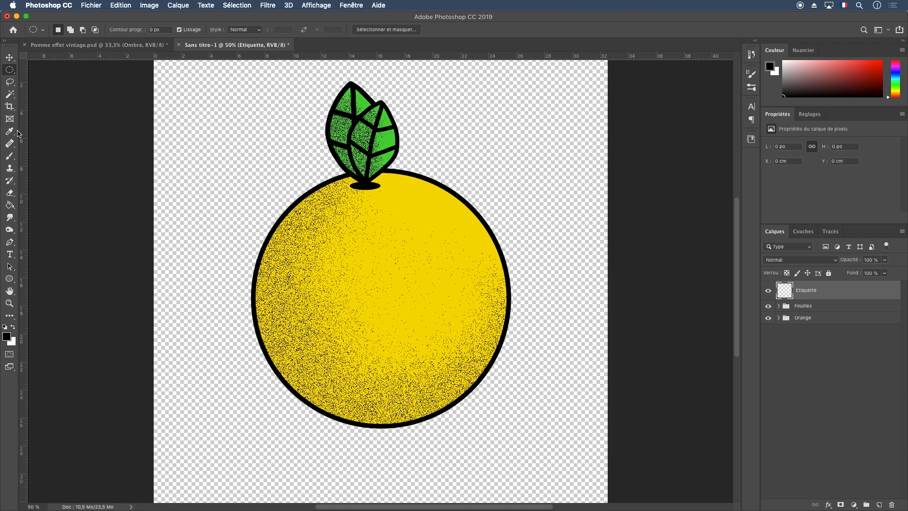
# Switch to the Brush tool and set its flow to 100%
pyautogui.click(9, 156)
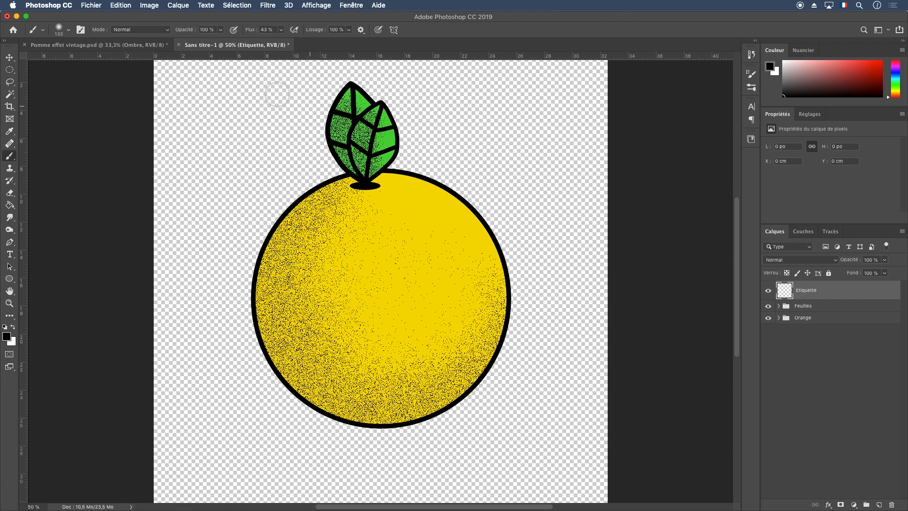
pyautogui.click(282, 30)
pyautogui.moveTo(286, 43); pyautogui.dragTo(375, 42)
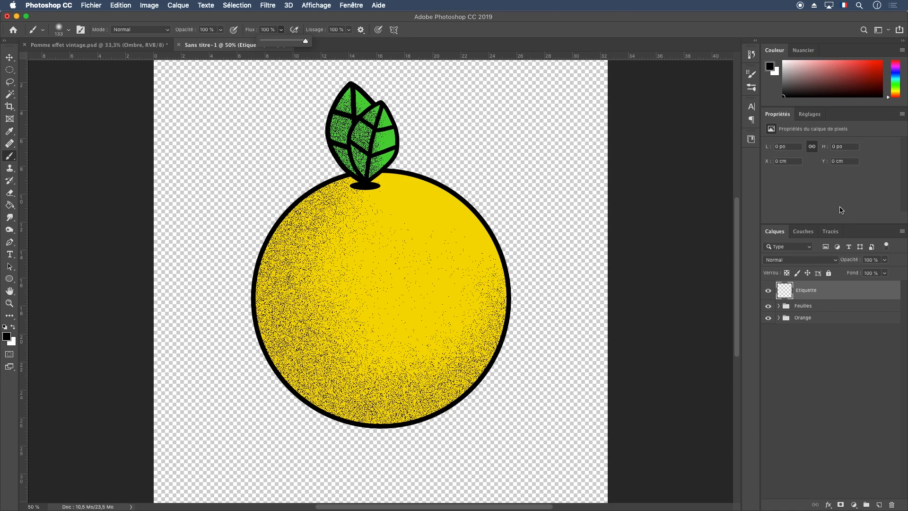
pyautogui.moveTo(253, 184); pyautogui.dragTo(333, 199)
pyautogui.press('super+z')
pyautogui.press('super+z')
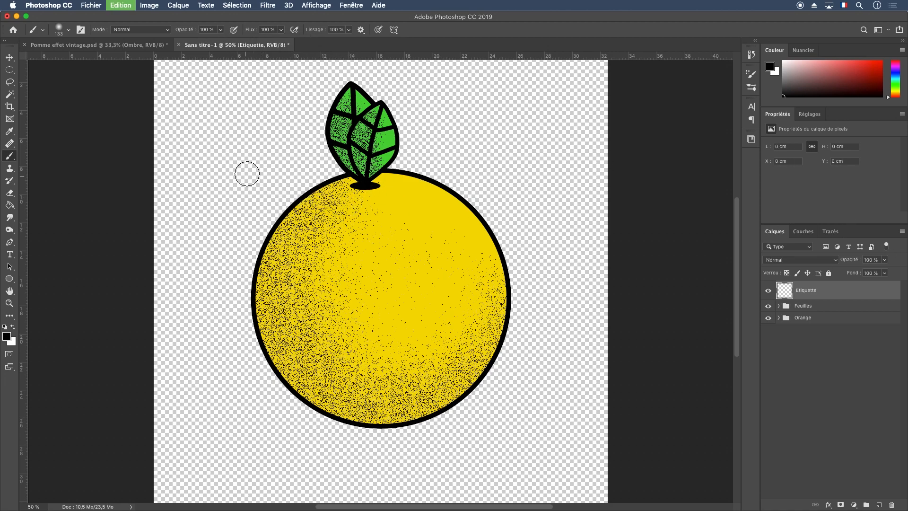
# Choose the Arrondi net brush preset and set its size to 20 px
pyautogui.rightClick(252, 152)
pyautogui.click(322, 269)
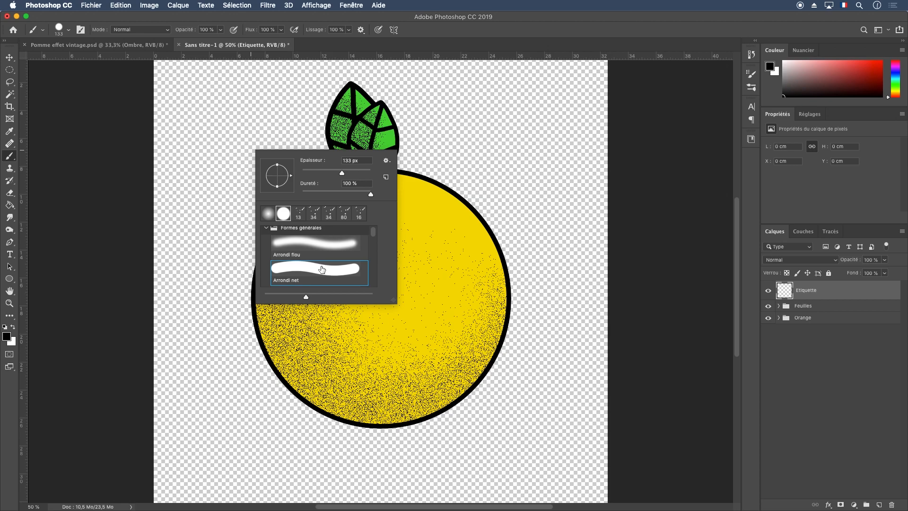
pyautogui.write('20')
pyautogui.press('Return')
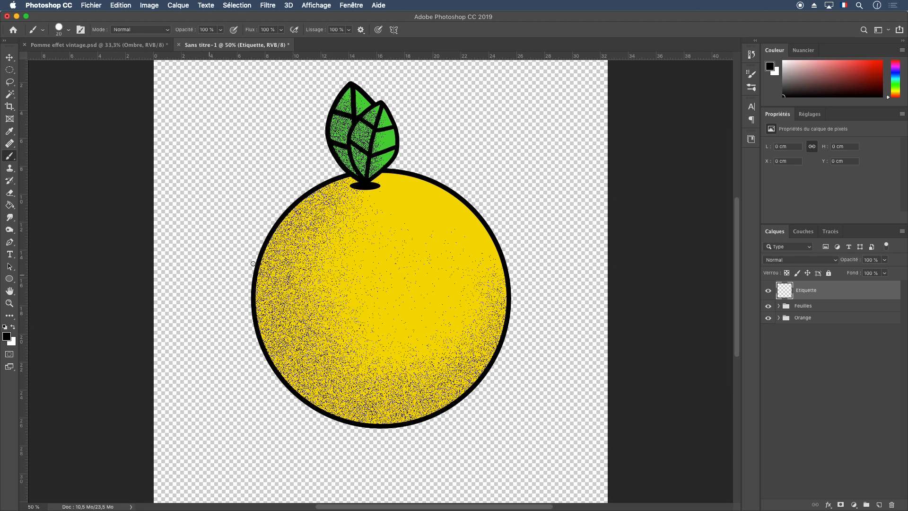
pyautogui.moveTo(246, 277)
pyautogui.mouseDown()
pyautogui.moveTo(406, 280)
pyautogui.moveTo(518, 224)
pyautogui.mouseUp()
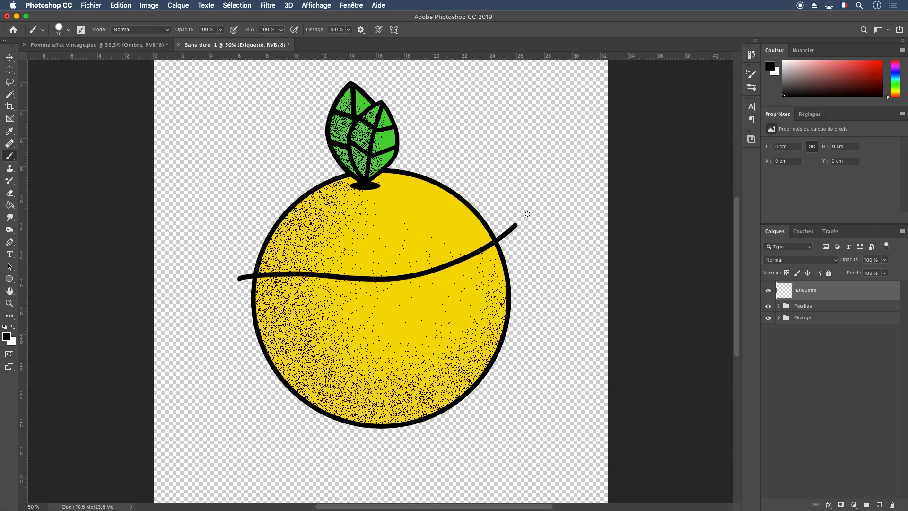
pyautogui.press('super+z')
pyautogui.moveTo(232, 276)
pyautogui.mouseDown()
pyautogui.moveTo(443, 290)
pyautogui.moveTo(524, 280)
pyautogui.moveTo(543, 263)
pyautogui.mouseUp()
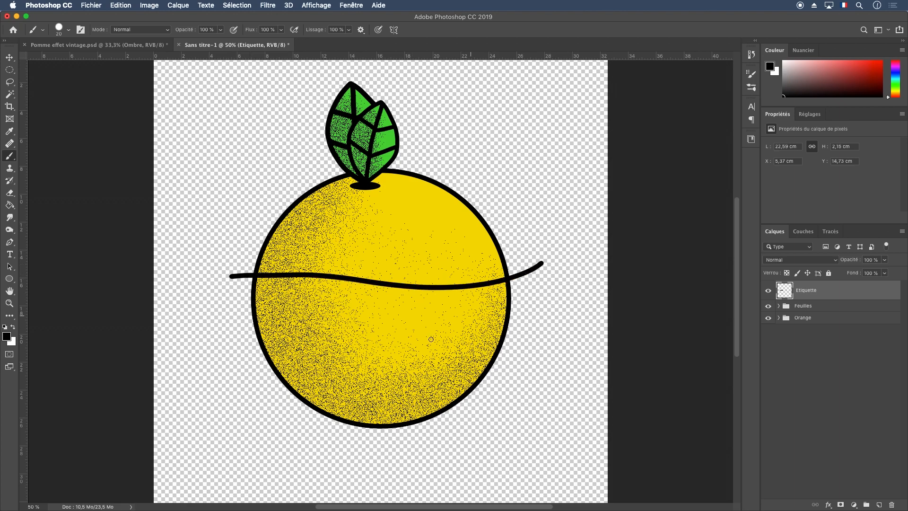
pyautogui.press('super+z')
# Paint a sagging curve about 21.3 cm wide across the orange's middle and duplicate the Etiquette layer, placing the copy below the original
pyautogui.moveTo(238, 292)
pyautogui.mouseDown()
pyautogui.moveTo(291, 307)
pyautogui.moveTo(449, 303)
pyautogui.moveTo(509, 284)
pyautogui.moveTo(534, 261)
pyautogui.mouseUp()
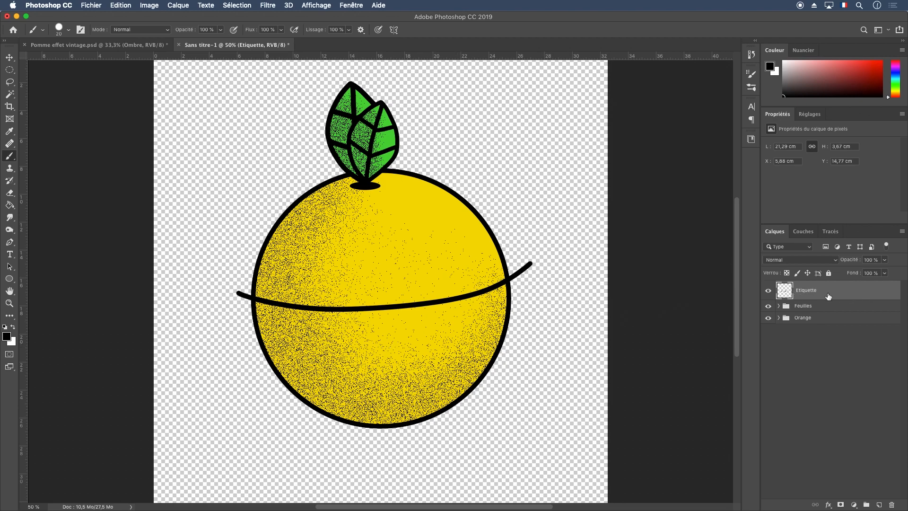
pyautogui.moveTo(813, 294); pyautogui.dragTo(879, 505)
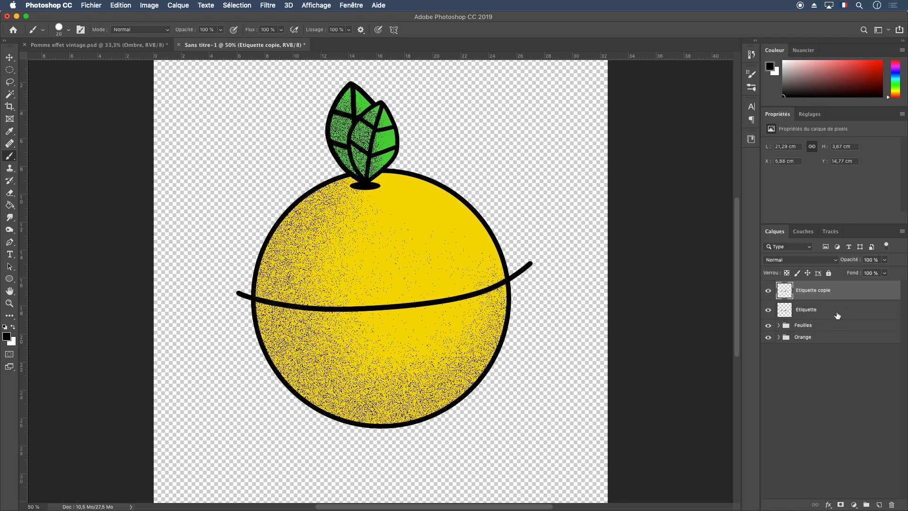
pyautogui.moveTo(815, 289); pyautogui.dragTo(824, 314)
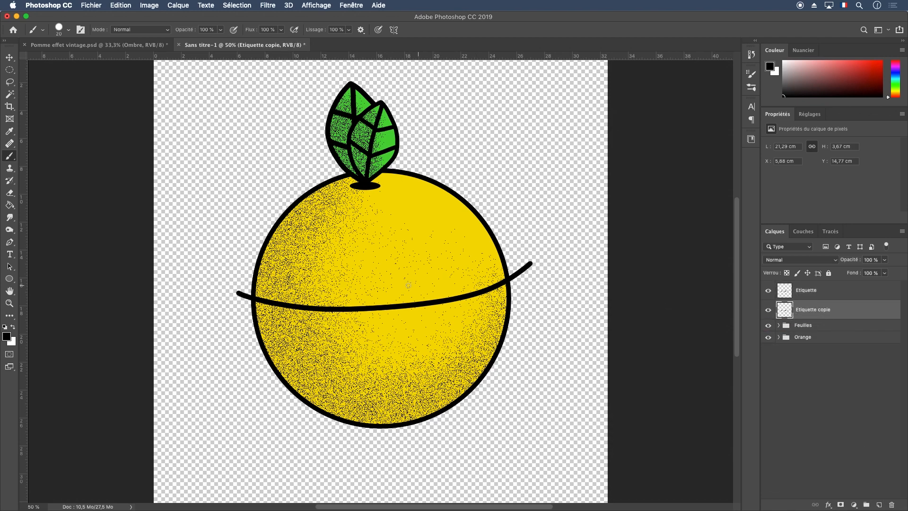
# Space the two curves to form a label band about 7.7 cm high, moving the copy down and the original up
pyautogui.press('v')
pyautogui.moveTo(399, 308); pyautogui.dragTo(395, 357)
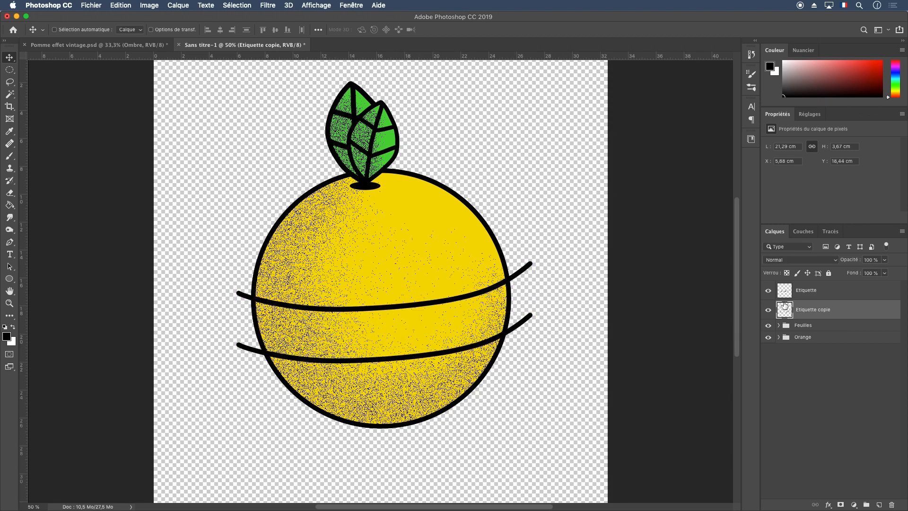
pyautogui.keyDown('shift'); pyautogui.click(807, 291); pyautogui.keyUp('shift')
pyautogui.moveTo(376, 309); pyautogui.dragTo(375, 300)
pyautogui.click(847, 295)
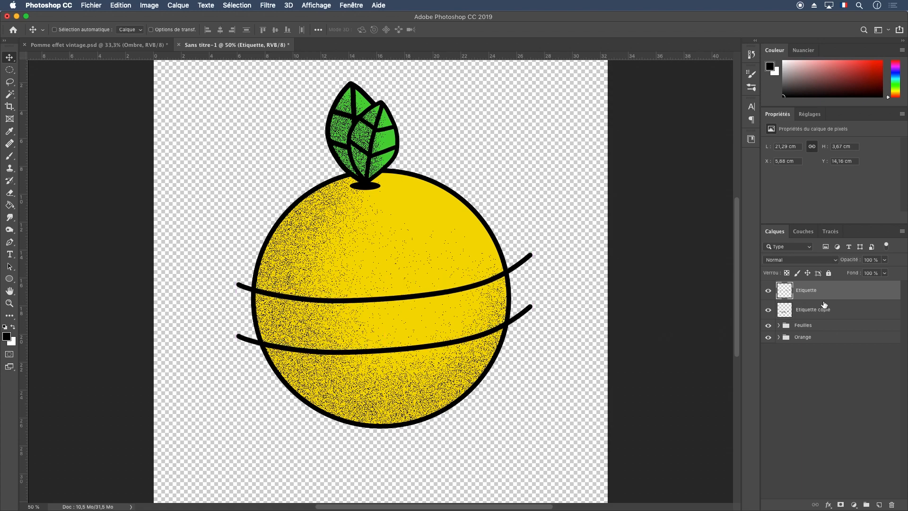
pyautogui.moveTo(430, 294); pyautogui.dragTo(430, 289)
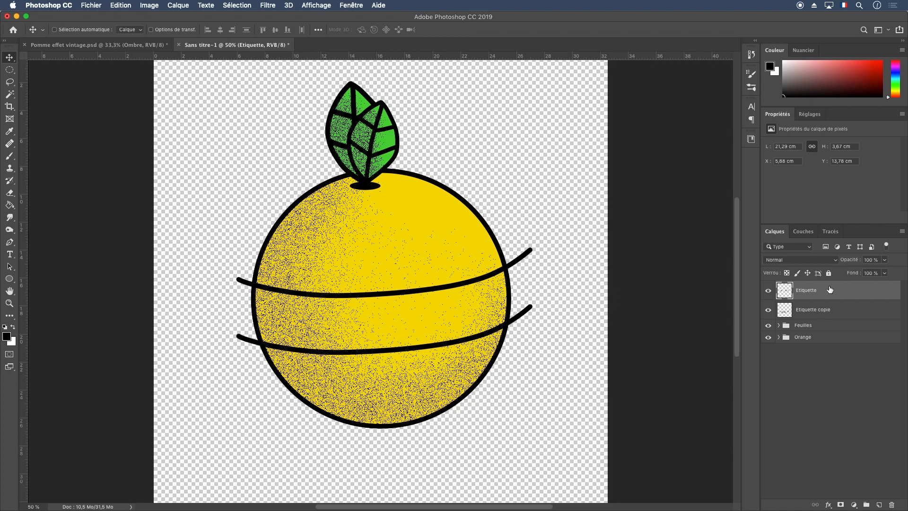
# Merge the two curve layers into one and rename the result Etiquette
pyautogui.press('super+e')
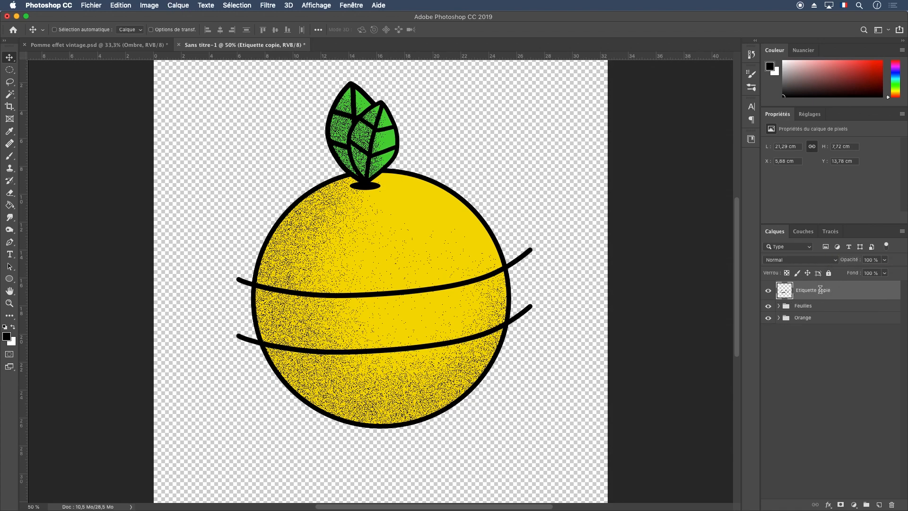
pyautogui.moveTo(817, 291); pyautogui.dragTo(834, 293)
pyautogui.press('Return')
# Paint a short, slightly curved vertical stroke across both curves at each end to close the label band
pyautogui.click(9, 155)
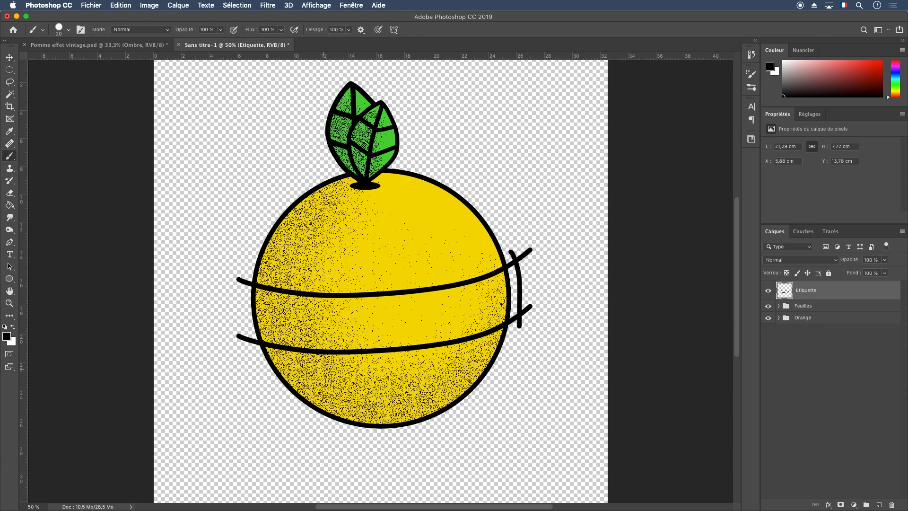
pyautogui.moveTo(243, 312); pyautogui.dragTo(250, 356)
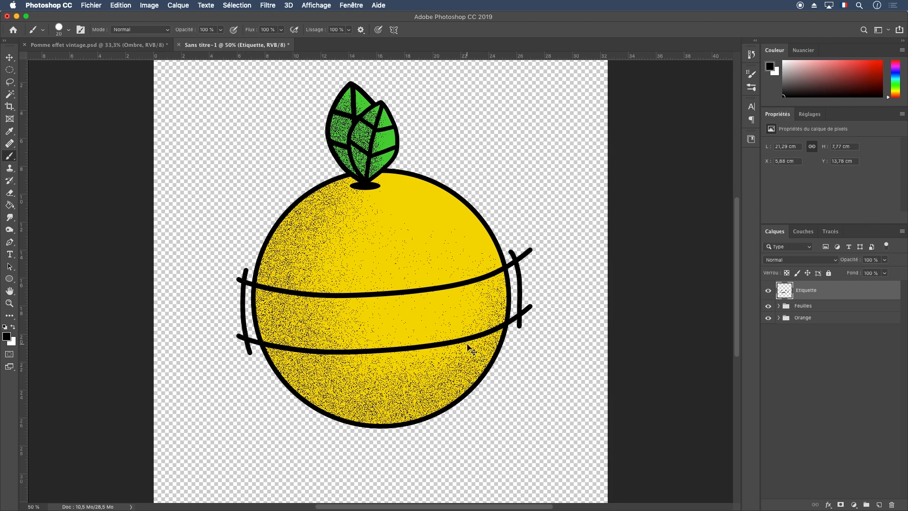
# Erase the stroke ends overshooting the label's upper right corner, using the Arrondi net eraser tip at 69 px
pyautogui.scroll(6, 468, 349)
pyautogui.moveTo(579, 304)
pyautogui.mouseDown()
pyautogui.moveTo(308, 291)
pyautogui.moveTo(282, 311)
pyautogui.mouseUp()
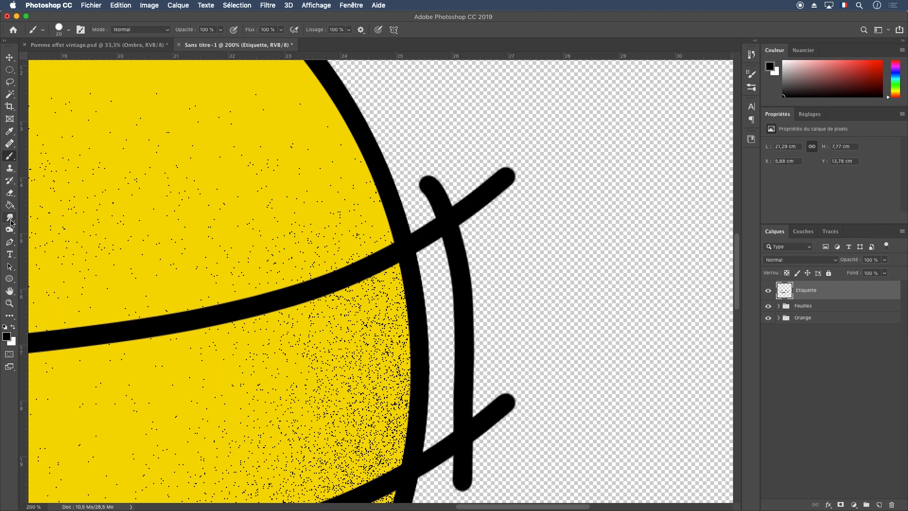
pyautogui.press('e')
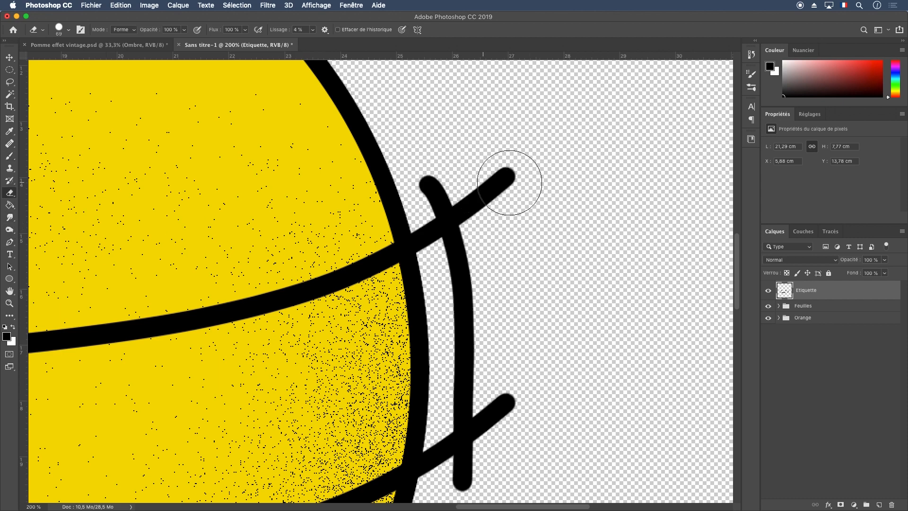
pyautogui.rightClick(545, 181)
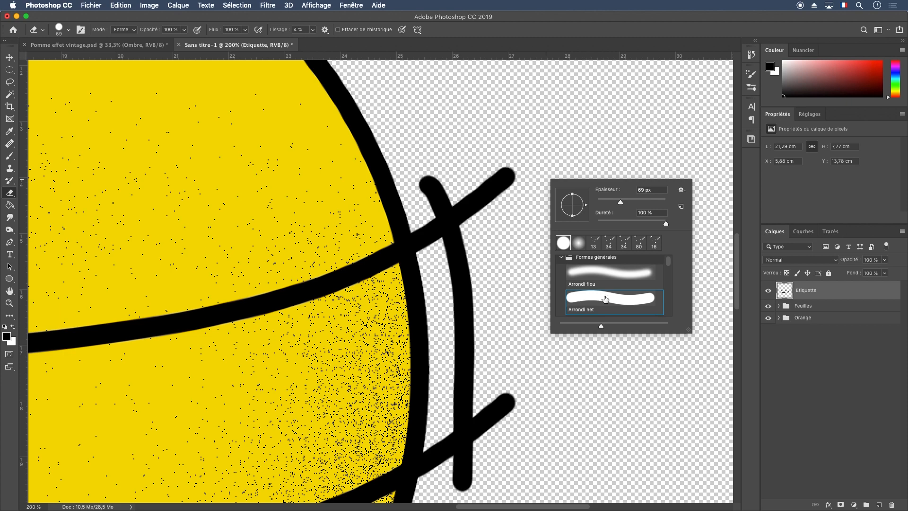
pyautogui.moveTo(497, 166)
pyautogui.mouseDown()
pyautogui.moveTo(489, 211)
pyautogui.moveTo(485, 190)
pyautogui.moveTo(436, 166)
pyautogui.moveTo(434, 175)
pyautogui.moveTo(458, 183)
pyautogui.moveTo(449, 216)
pyautogui.moveTo(419, 248)
pyautogui.mouseUp()
pyautogui.press('super+plus')
pyautogui.press('super+plus')
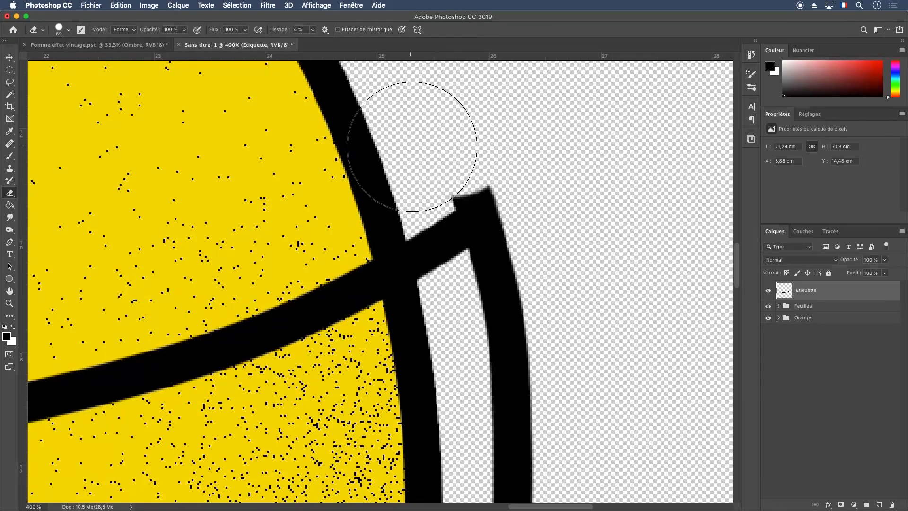
pyautogui.moveTo(417, 152)
pyautogui.mouseDown()
pyautogui.moveTo(456, 140)
pyautogui.moveTo(431, 159)
pyautogui.moveTo(416, 155)
pyautogui.moveTo(461, 124)
pyautogui.mouseUp()
# Erase the stroke ends overshooting the label's lower right corner to leave a clean angle
pyautogui.moveTo(447, 412)
pyautogui.mouseDown()
pyautogui.moveTo(386, 247)
pyautogui.moveTo(385, 219)
pyautogui.mouseUp()
pyautogui.moveTo(429, 330); pyautogui.dragTo(487, 299)
pyautogui.moveTo(553, 155)
pyautogui.mouseDown()
pyautogui.moveTo(511, 196)
pyautogui.moveTo(516, 243)
pyautogui.moveTo(513, 202)
pyautogui.mouseUp()
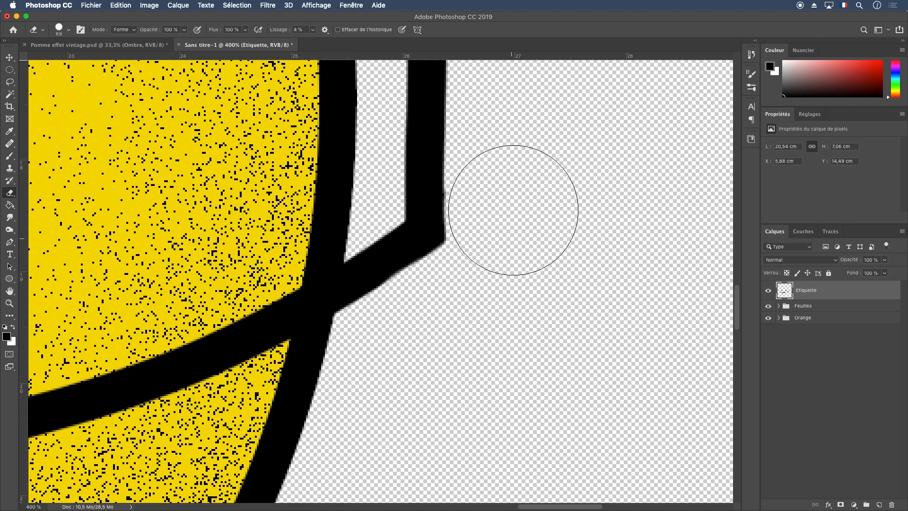
# Erase the stroke ends overshooting the label's upper left corner to leave a clean angle
pyautogui.press('super+1')
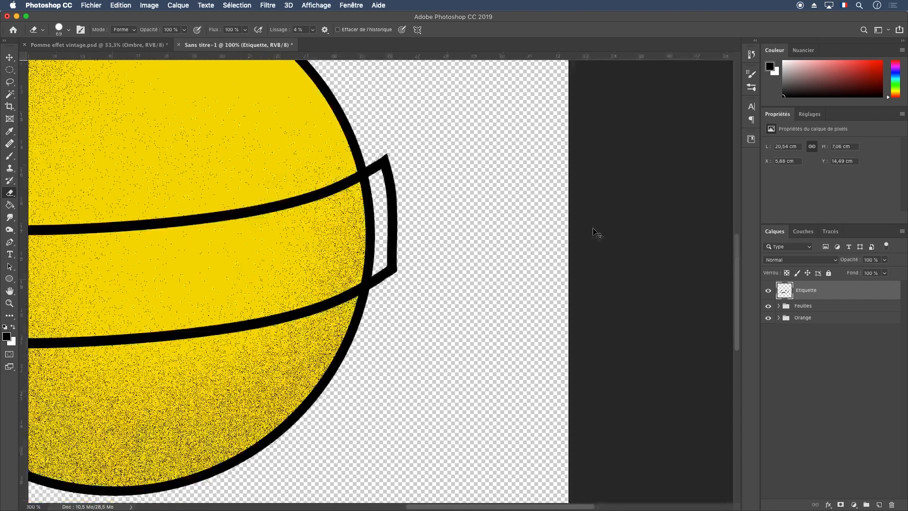
pyautogui.press('super+minus')
pyautogui.press('super+minus')
pyautogui.hscroll(-5, 406, 269)
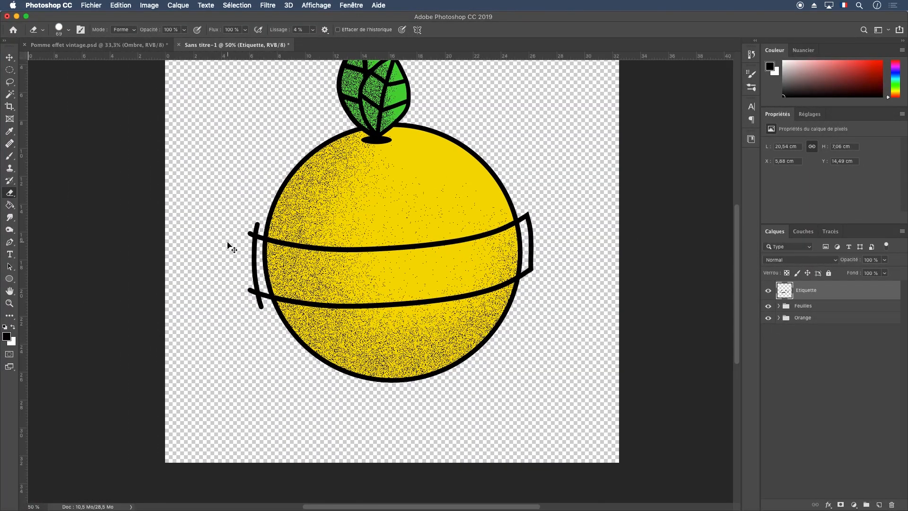
pyautogui.press('super+plus')
pyautogui.press('super+plus')
pyautogui.press('super+plus')
pyautogui.press('super+plus')
pyautogui.moveTo(229, 246)
pyautogui.mouseDown()
pyautogui.moveTo(565, 229)
pyautogui.moveTo(439, 291)
pyautogui.moveTo(468, 412)
pyautogui.moveTo(509, 487)
pyautogui.mouseUp()
pyautogui.click(267, 148)
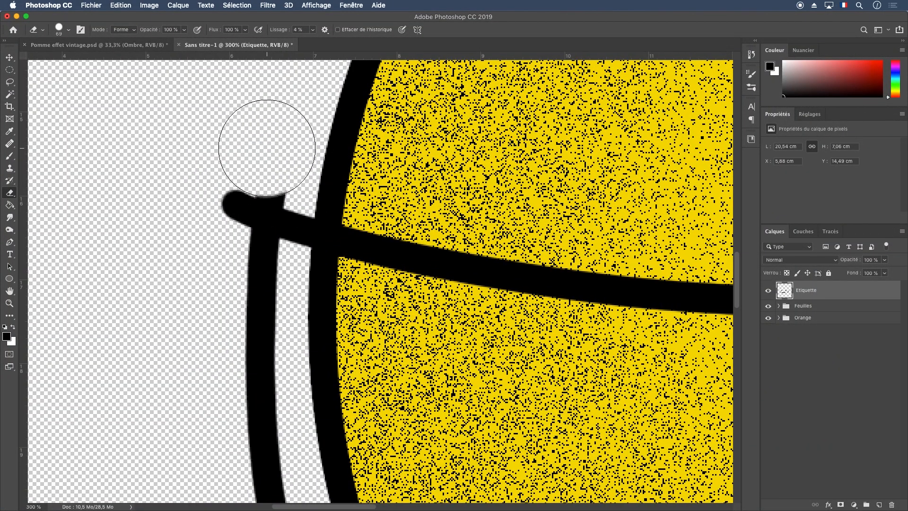
pyautogui.moveTo(304, 165); pyautogui.dragTo(269, 150)
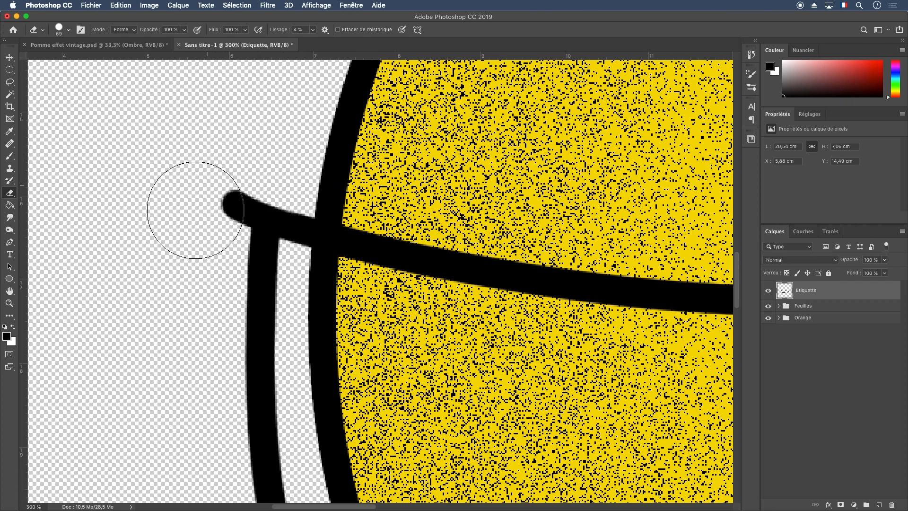
pyautogui.moveTo(195, 222); pyautogui.dragTo(211, 170)
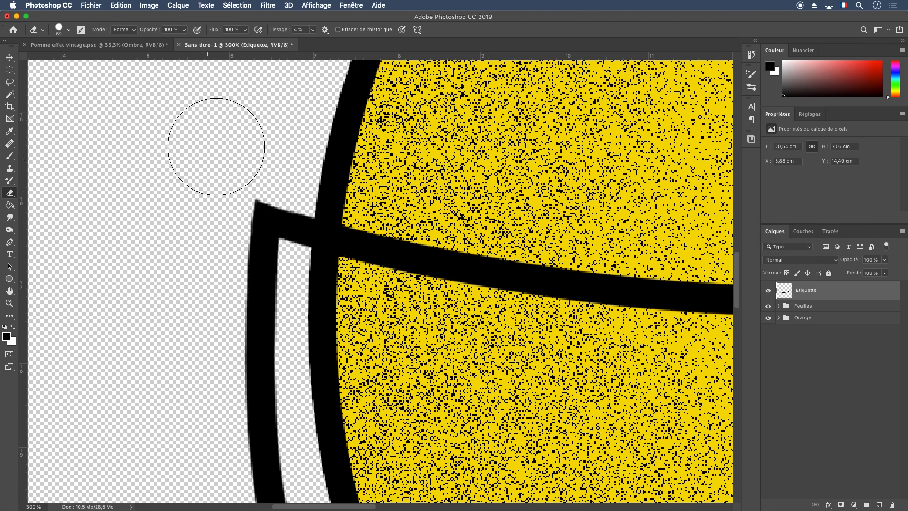
# Erase the stroke ends overshooting the label's lower left corner to leave a clean angle
pyautogui.scroll(-10, 211, 169)
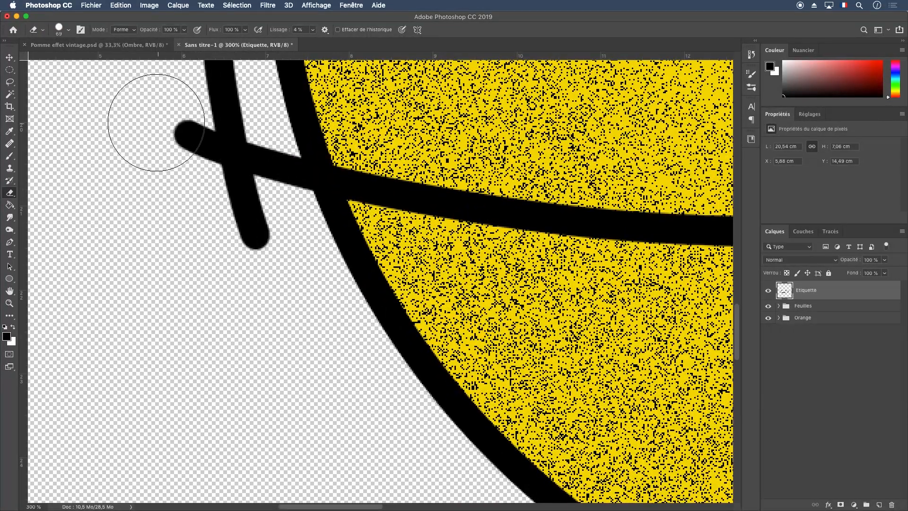
pyautogui.moveTo(156, 123)
pyautogui.mouseDown()
pyautogui.moveTo(173, 175)
pyautogui.moveTo(169, 147)
pyautogui.mouseUp()
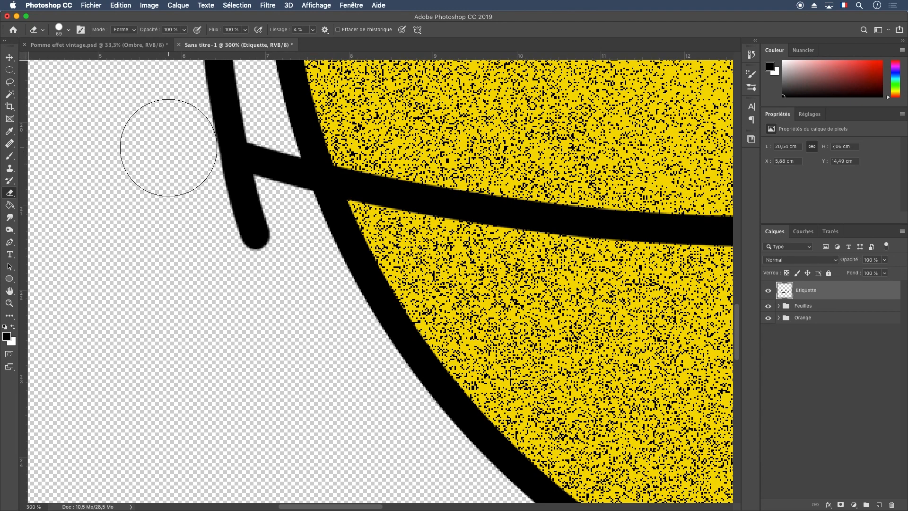
pyautogui.moveTo(259, 229); pyautogui.dragTo(227, 219)
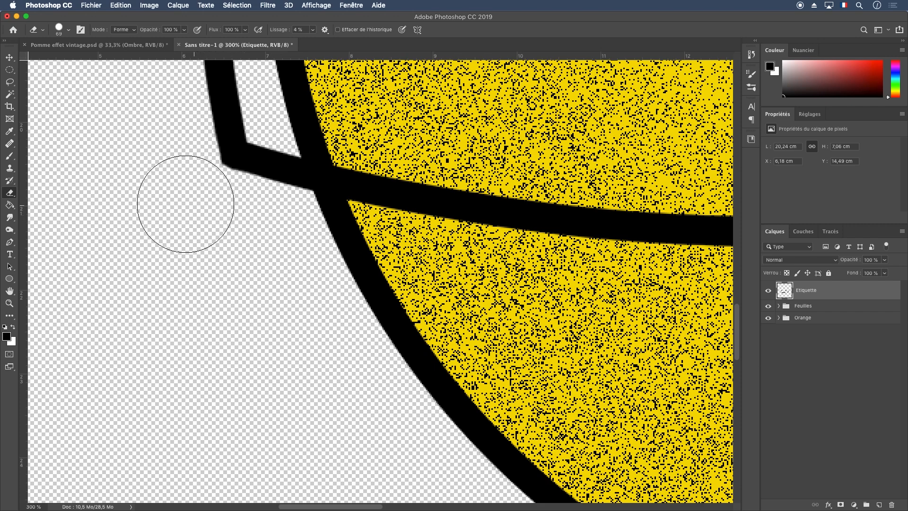
# Select the empty area inside the label outline with the Magic Wand on the Etiquette layer
pyautogui.press('super+minus')
pyautogui.press('super+minus')
pyautogui.press('super+minus')
pyautogui.press('super+minus')
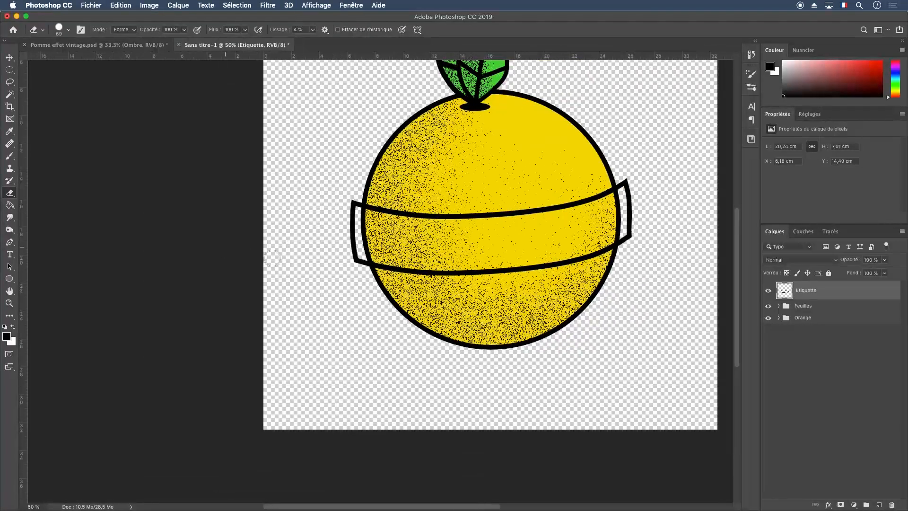
pyautogui.hscroll(5, 272, 259)
pyautogui.scroll(2, 272, 258)
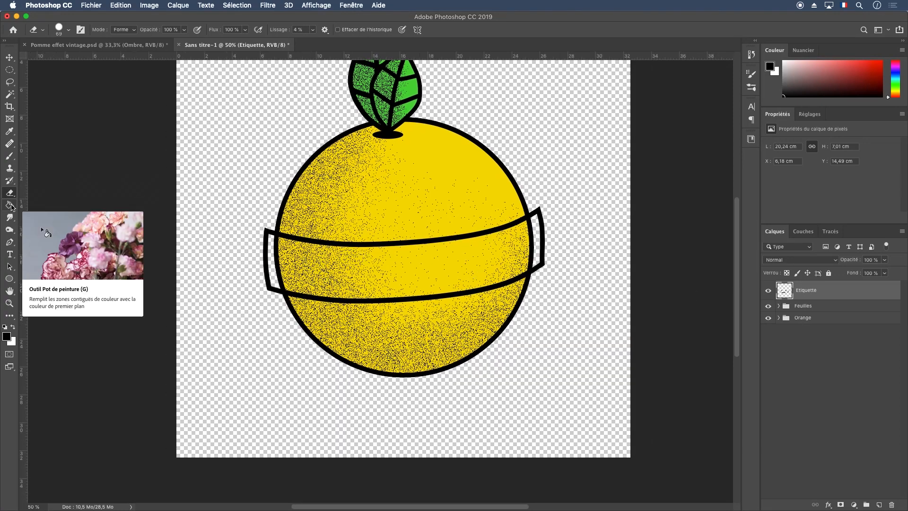
pyautogui.click(10, 95)
pyautogui.click(405, 275)
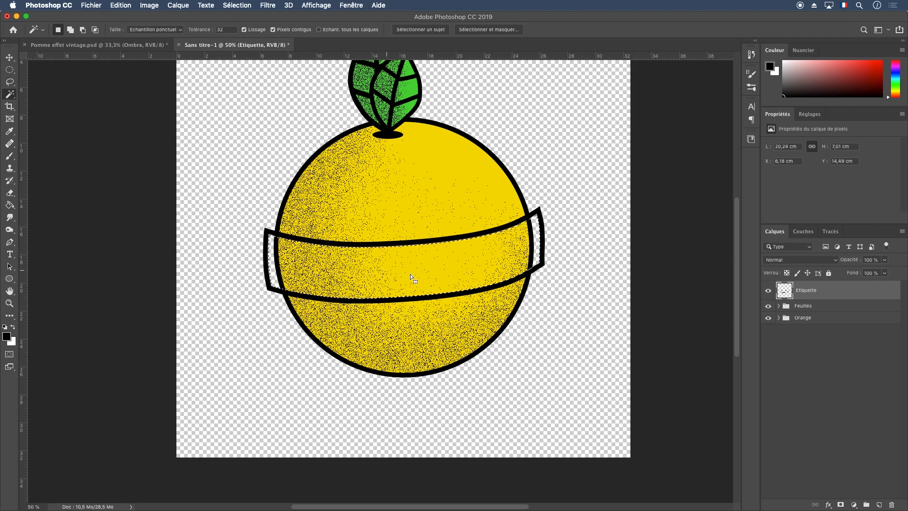
# Expand the label selection by 8 pixels so it reaches under the black outline
pyautogui.click(268, 5)
pyautogui.moveTo(237, 5)
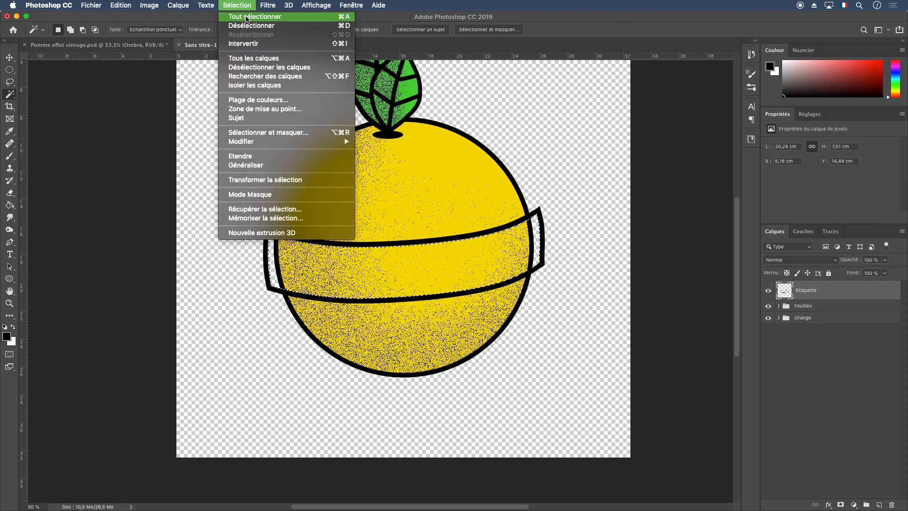
pyautogui.moveTo(303, 143)
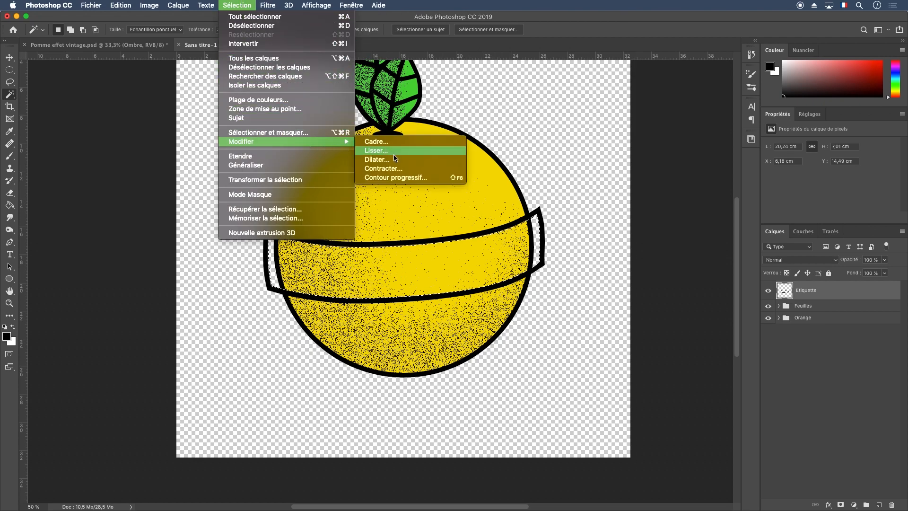
pyautogui.click(411, 160)
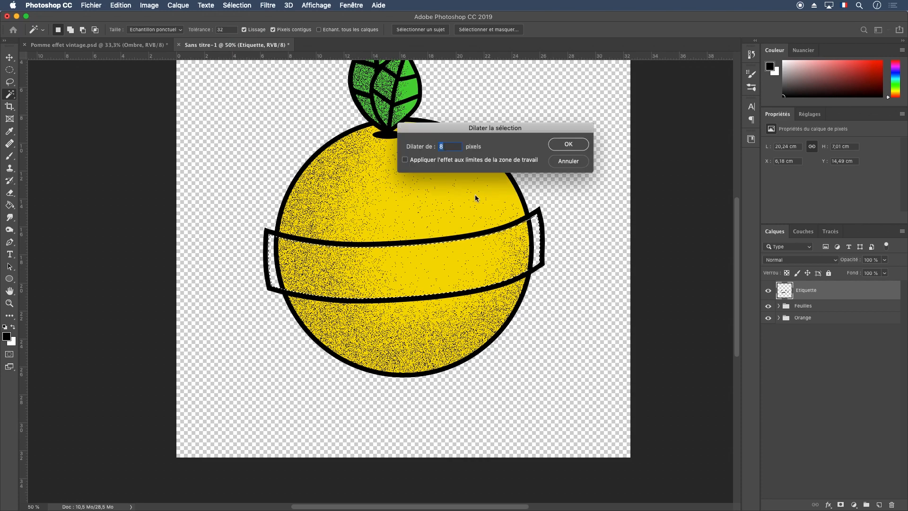
pyautogui.click(568, 144)
# Add a new layer directly below Etiquette and name it Couleur étiquette
pyautogui.click(879, 505)
pyautogui.moveTo(822, 294); pyautogui.dragTo(824, 311)
pyautogui.doubleClick(824, 311)
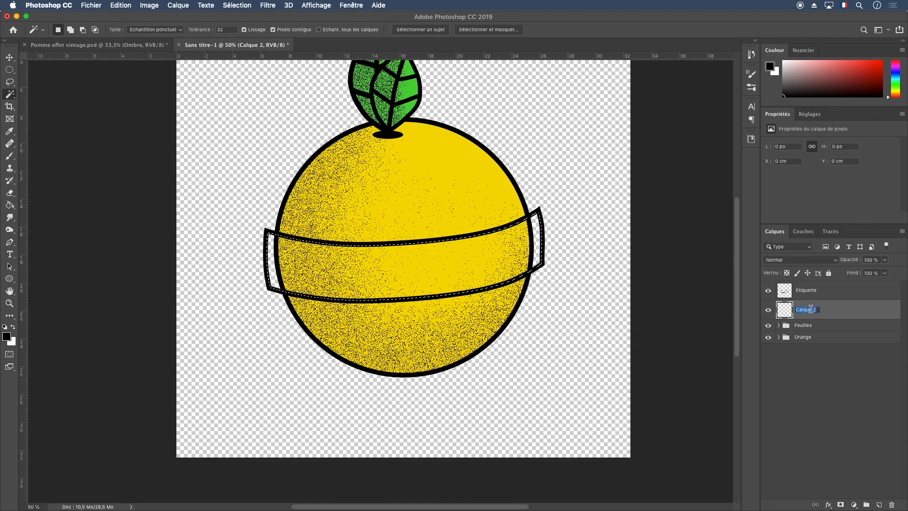
pyautogui.write('Coleur')
pyautogui.press('BackSpace')
pyautogui.press('BackSpace')
pyautogui.press('BackSpace')
pyautogui.press('BackSpace')
pyautogui.write('uleur étiquette')
pyautogui.press('Return')
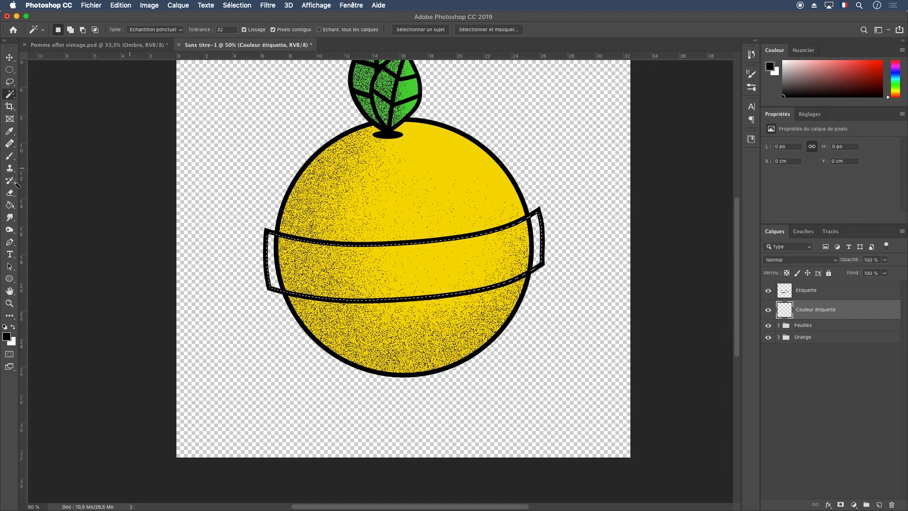
# Set the foreground color to a light sky blue
pyautogui.press('i')
pyautogui.click(9, 334)
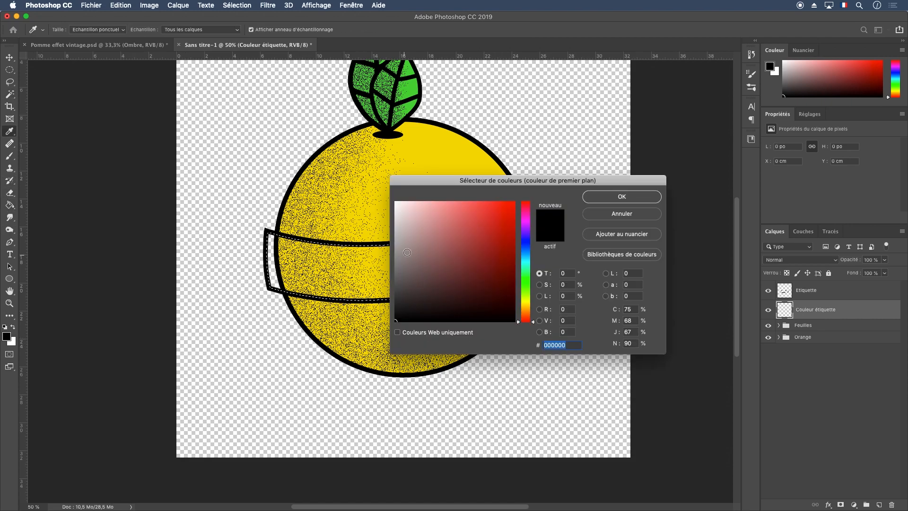
pyautogui.click(403, 243)
pyautogui.moveTo(526, 242)
pyautogui.mouseDown()
pyautogui.moveTo(526, 257)
pyautogui.moveTo(487, 213)
pyautogui.mouseUp()
pyautogui.click(621, 196)
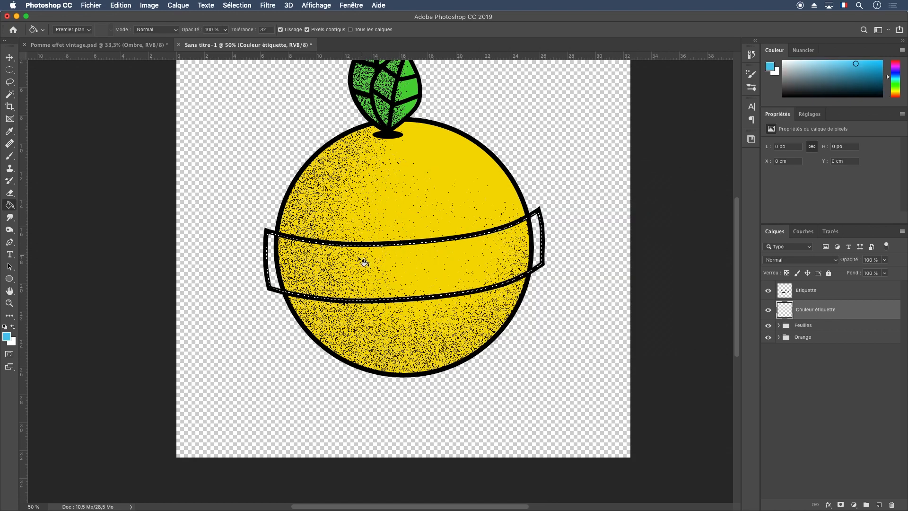
# Fill the label selection with the blue foreground color using the Paint Bucket and deselect it
pyautogui.press('g')
pyautogui.click(362, 260)
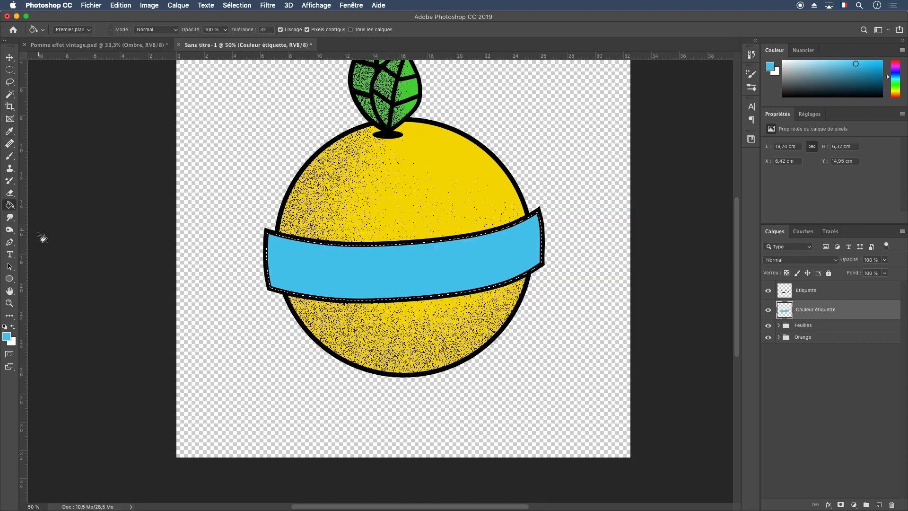
pyautogui.click(10, 70)
pyautogui.click(239, 207)
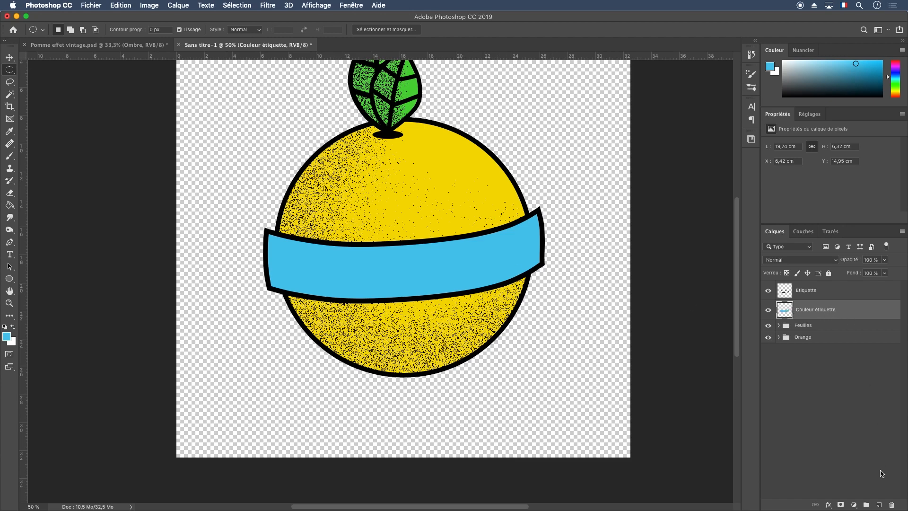
# Add a new layer above Couleur étiquette and name it Masque Etiquette
pyautogui.click(881, 505)
pyautogui.doubleClick(806, 311)
pyautogui.write('Masque Etiquette')
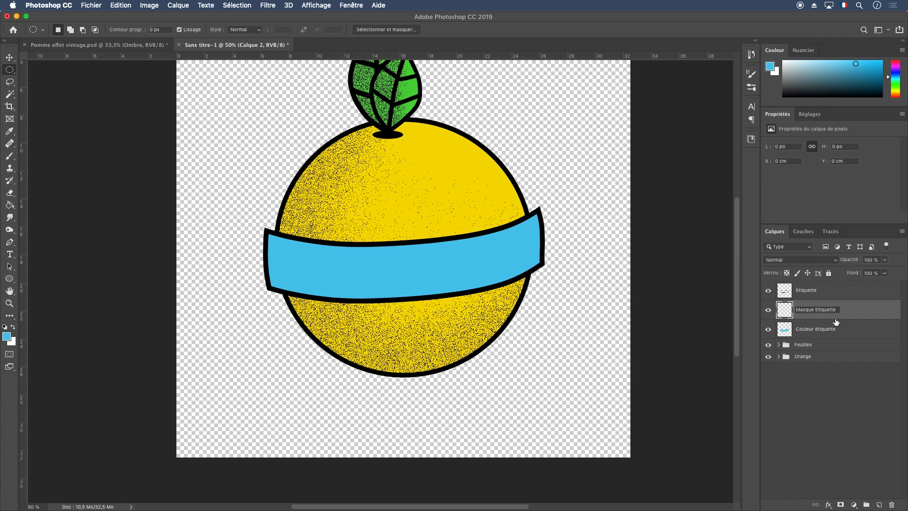
pyautogui.press('Return')
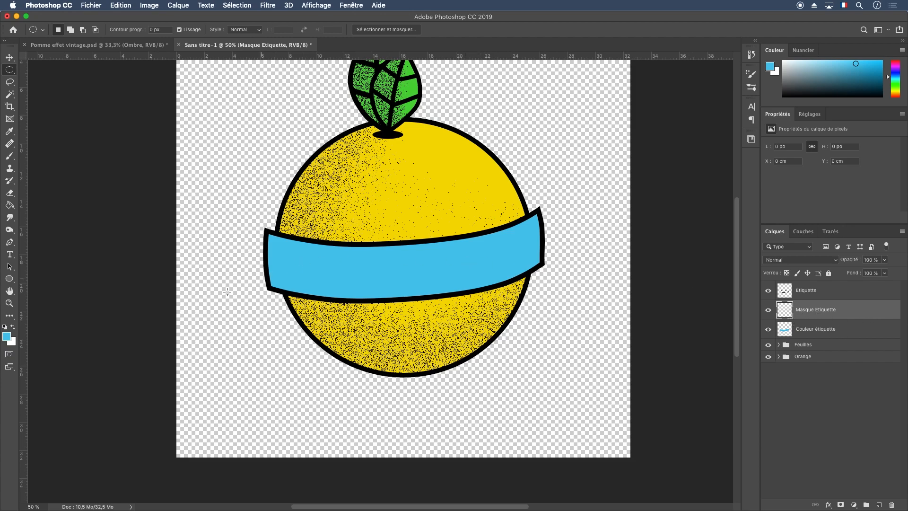
# Restore the default black and white colors and fill the whole Masque Etiquette layer with black
pyautogui.press('d')
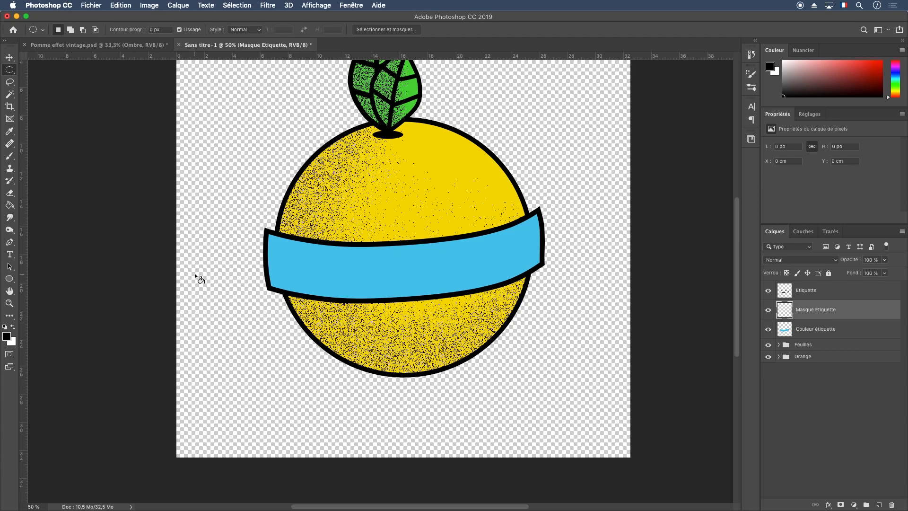
pyautogui.press('g')
pyautogui.click(387, 270)
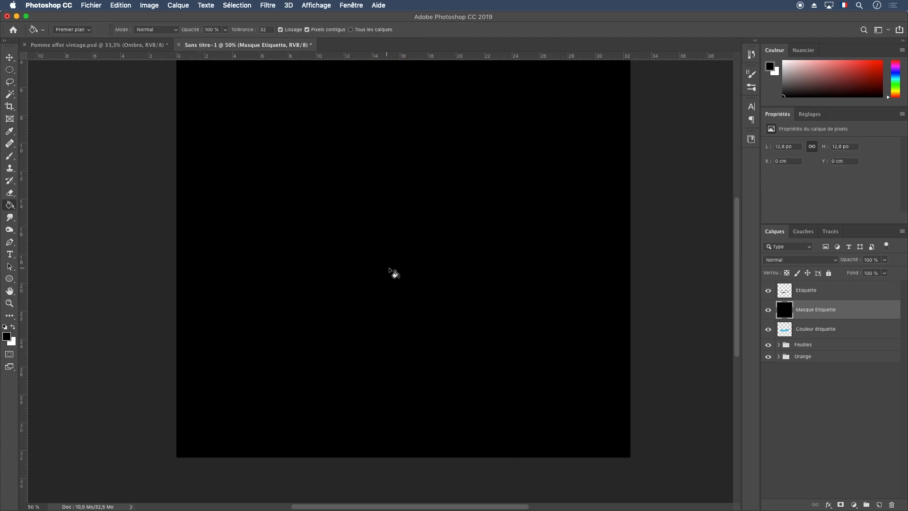
# Clip the Masque Etiquette layer to the Couleur étiquette layer beneath it with a clipping mask
pyautogui.rightClick(867, 310)
pyautogui.click(826, 283)
pyautogui.rightClick(861, 314)
pyautogui.click(816, 279)
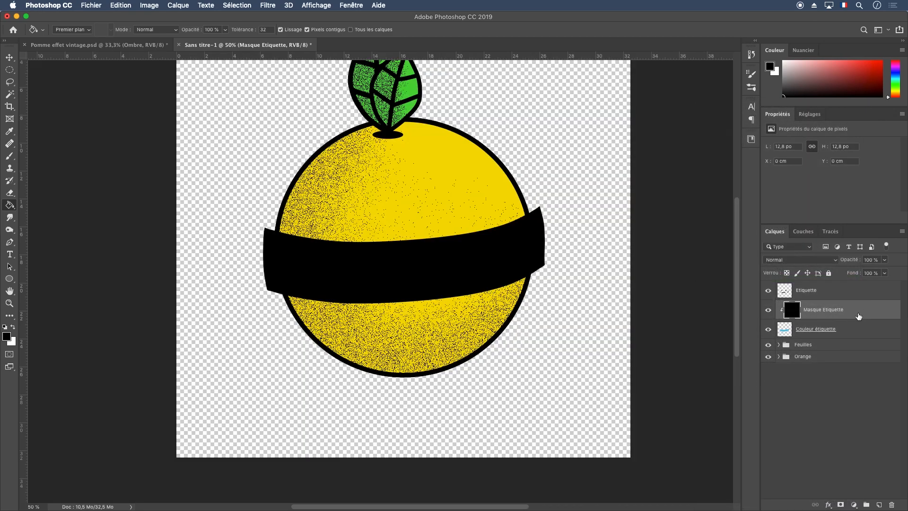
# Set the Masque Etiquette layer's blending mode to Fondu (Dissolve) and its opacity to 30%
pyautogui.click(807, 260)
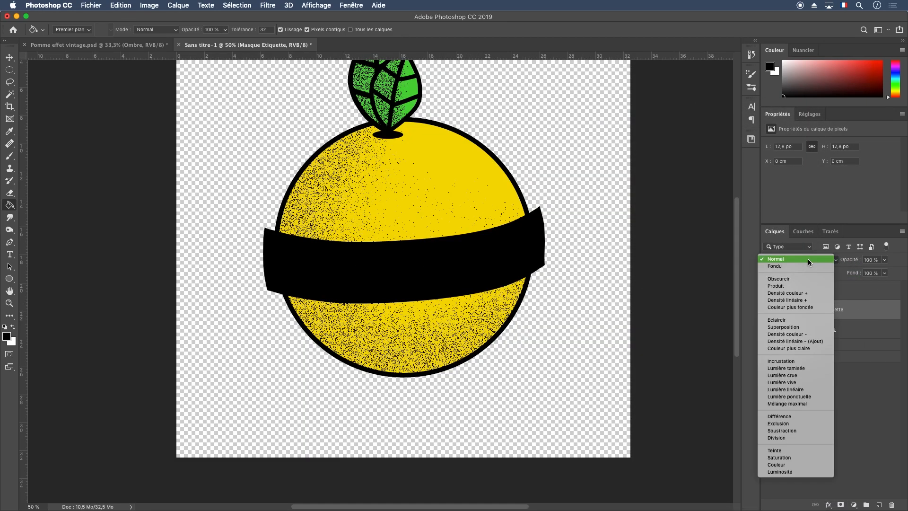
pyautogui.click(801, 266)
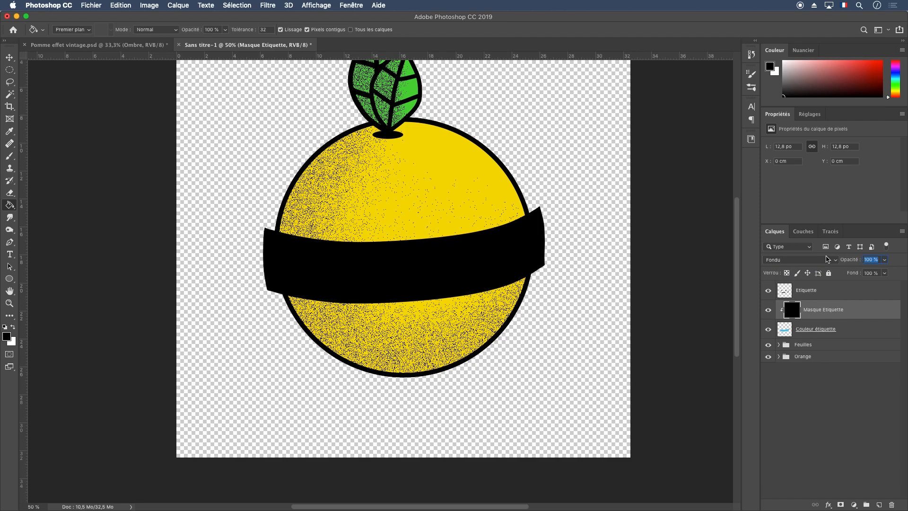
pyautogui.write('30')
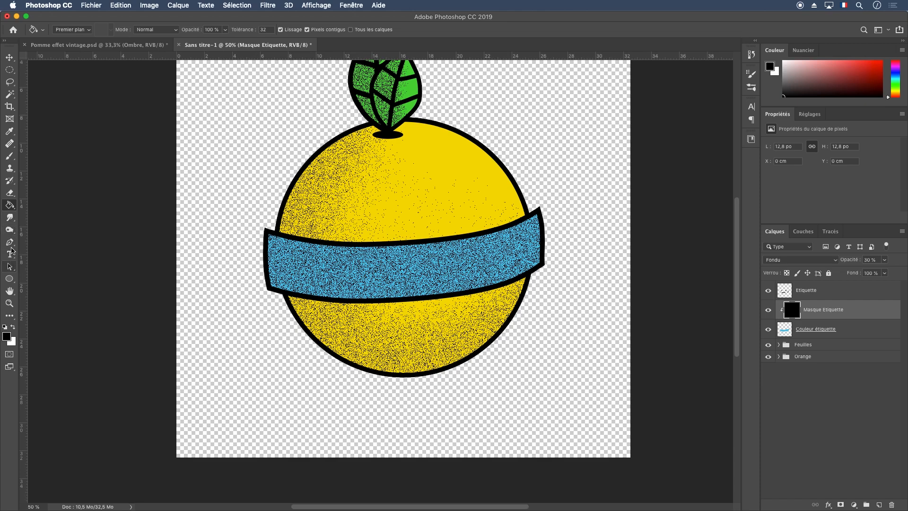
# On the Etiquette layer, draw a curved Pen path just above the label's lower edge, and hide the Couleur étiquette layer
pyautogui.click(808, 290)
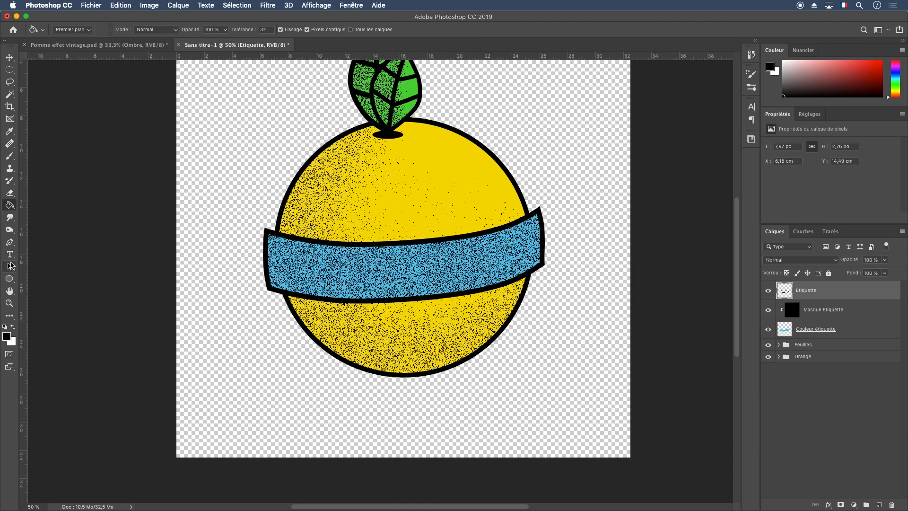
pyautogui.click(10, 243)
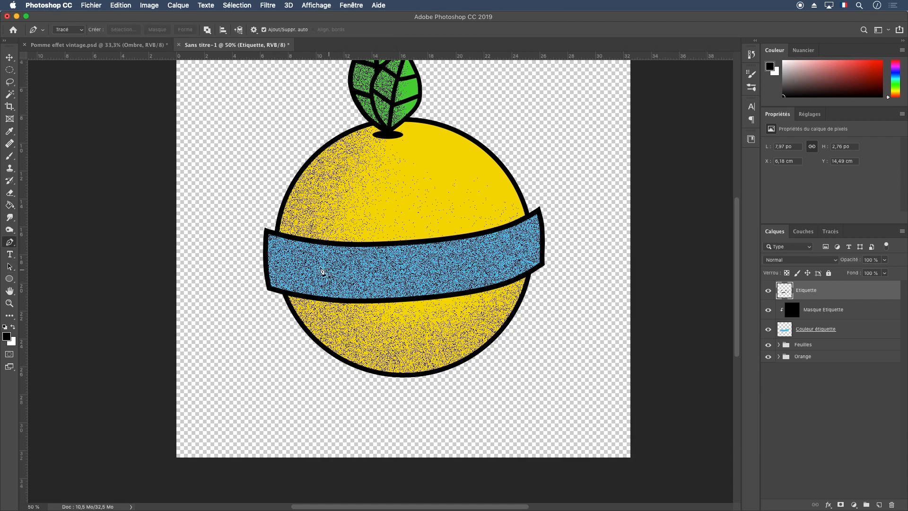
pyautogui.click(313, 287)
pyautogui.moveTo(537, 260); pyautogui.dragTo(566, 225)
pyautogui.press('super+z')
pyautogui.press('super+z')
pyautogui.moveTo(504, 269); pyautogui.dragTo(523, 257)
pyautogui.press('super+1')
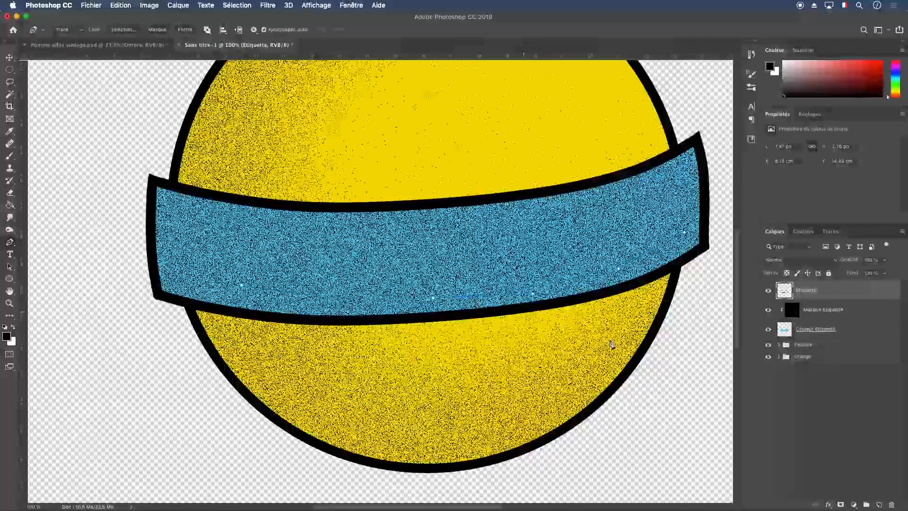
pyautogui.click(769, 329)
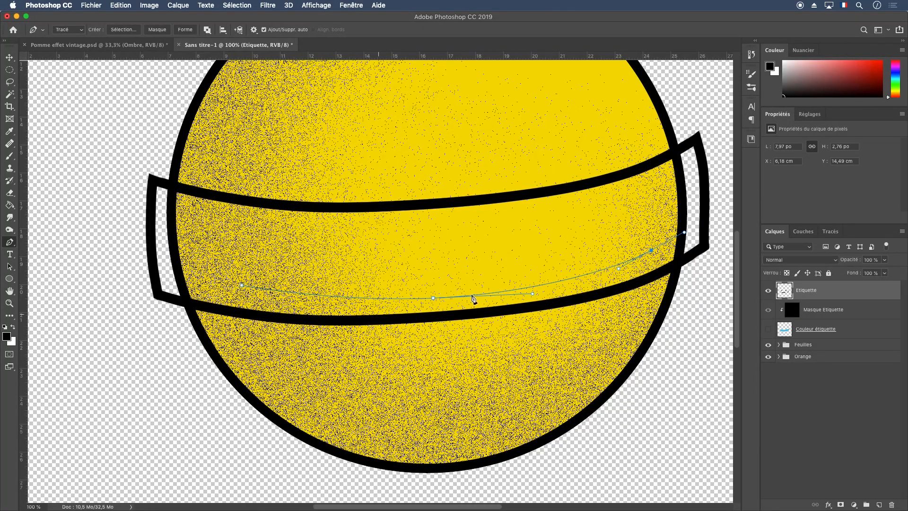
pyautogui.moveTo(469, 252); pyautogui.dragTo(359, 247)
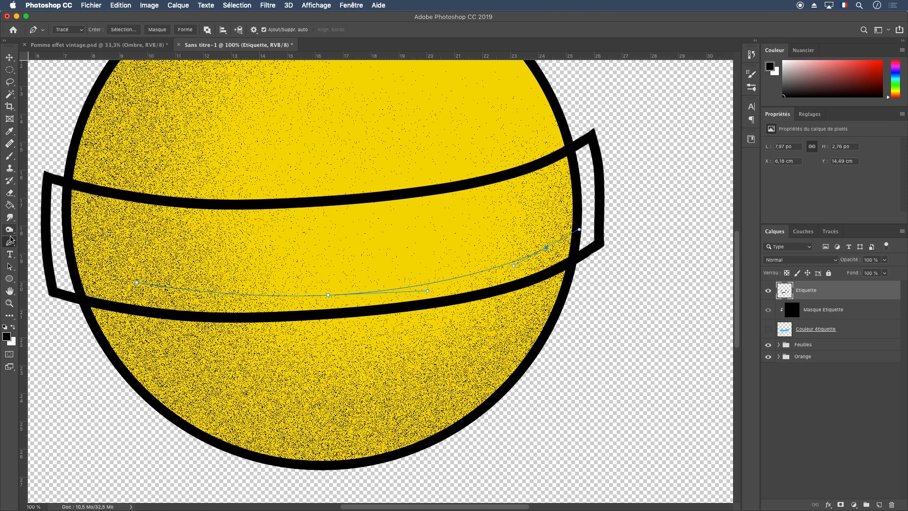
# Reshape the curve at the path's two end points with the Convert Point tool so both ends bend upward
pyautogui.click(10, 243)
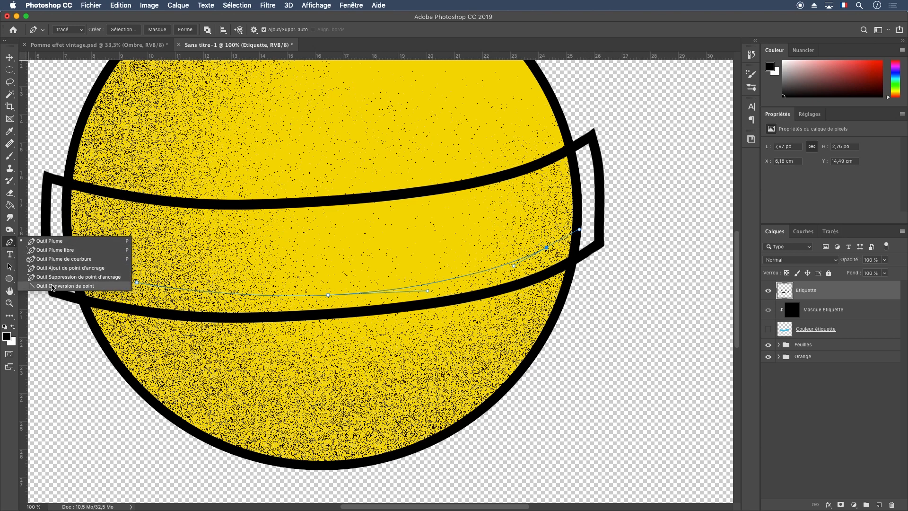
pyautogui.click(8, 268)
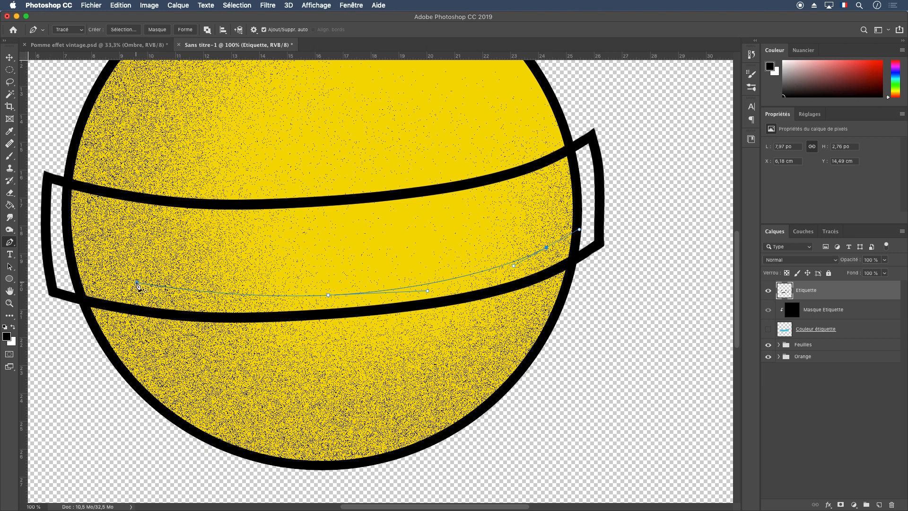
pyautogui.click(5, 265)
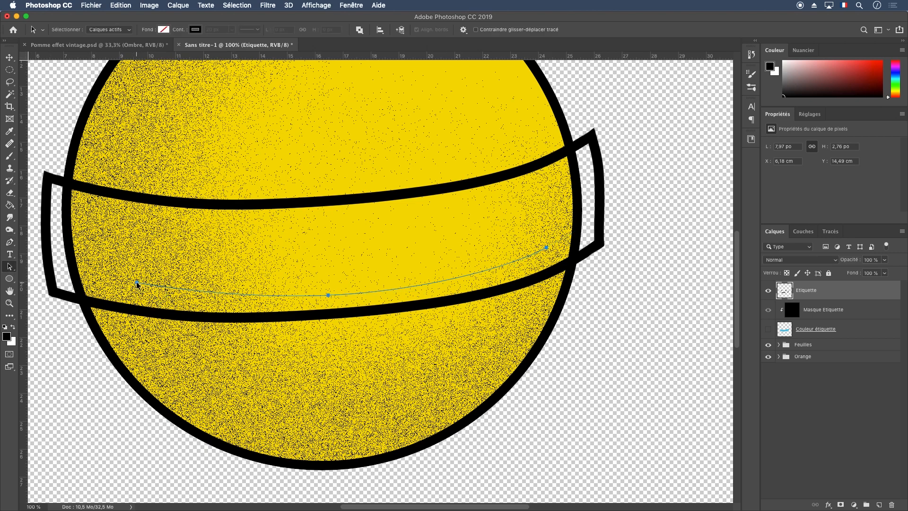
pyautogui.moveTo(136, 282); pyautogui.dragTo(136, 283)
pyautogui.click(9, 242)
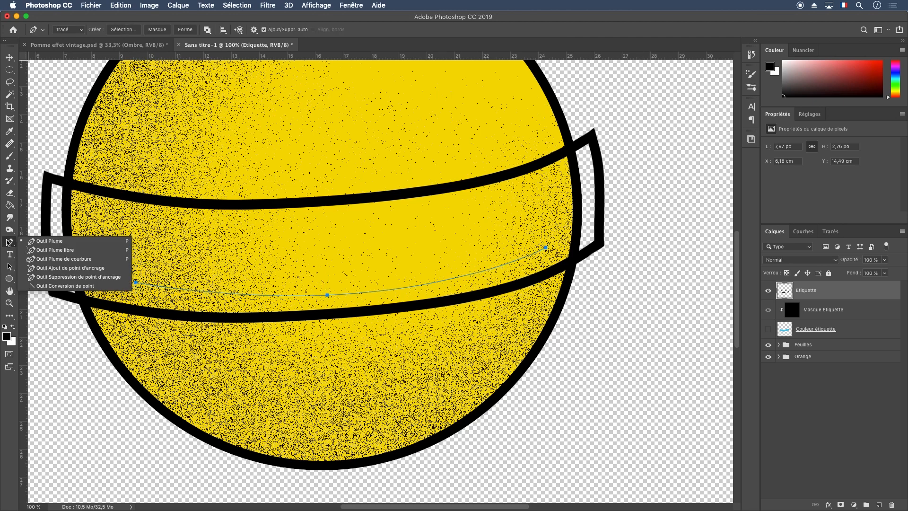
pyautogui.click(66, 286)
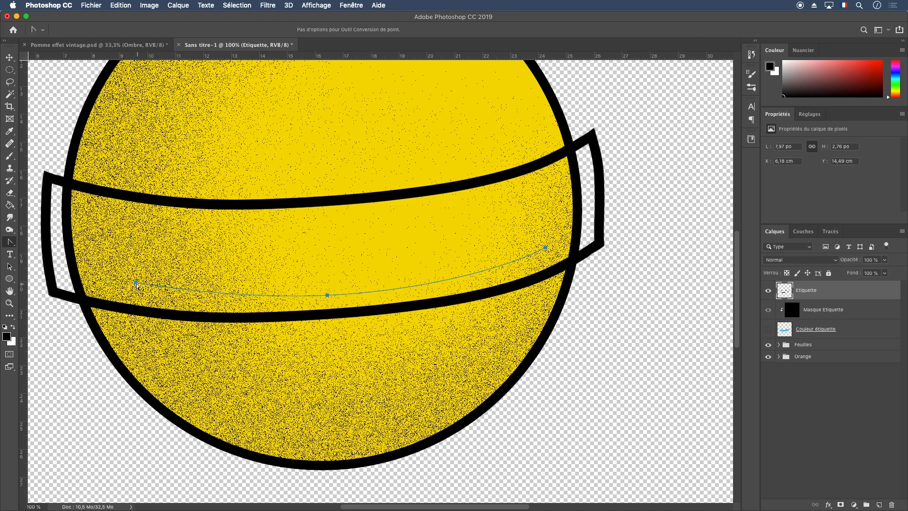
pyautogui.moveTo(136, 283); pyautogui.dragTo(135, 288)
pyautogui.press('super+z')
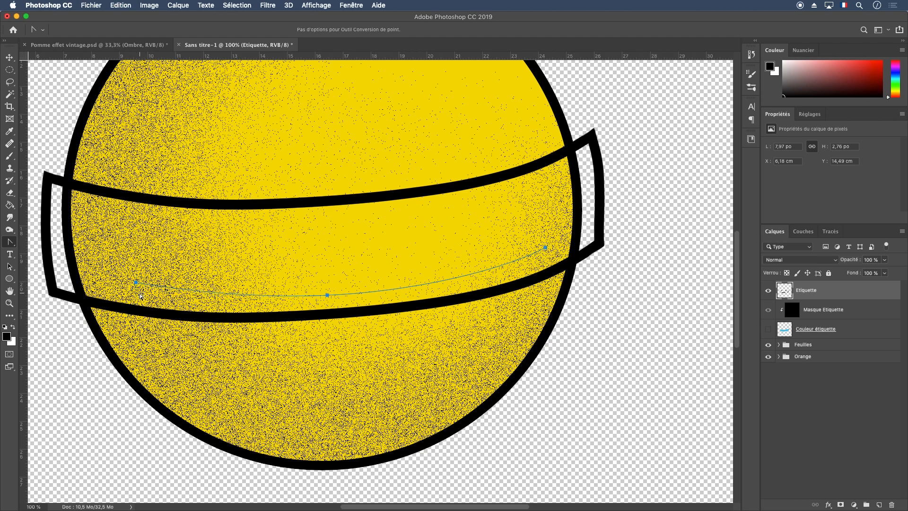
pyautogui.click(136, 283)
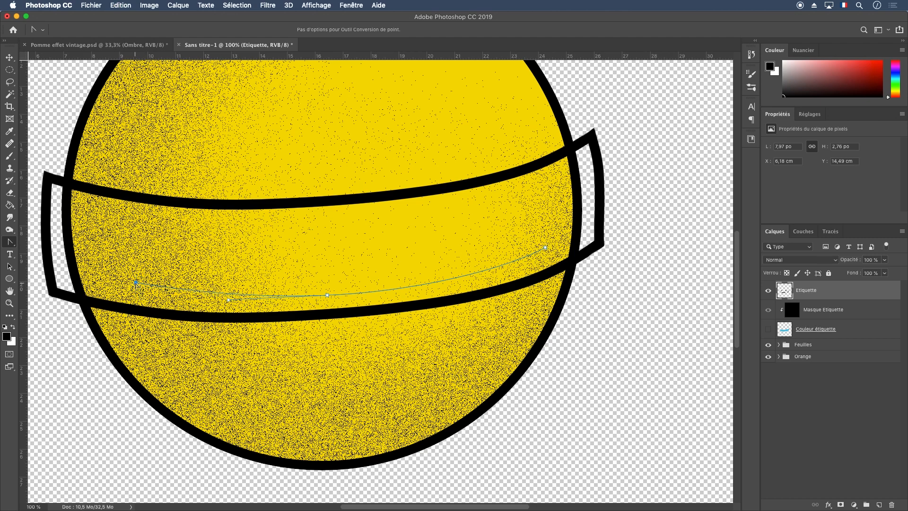
pyautogui.moveTo(135, 283); pyautogui.dragTo(150, 299)
pyautogui.moveTo(546, 248); pyautogui.dragTo(560, 227)
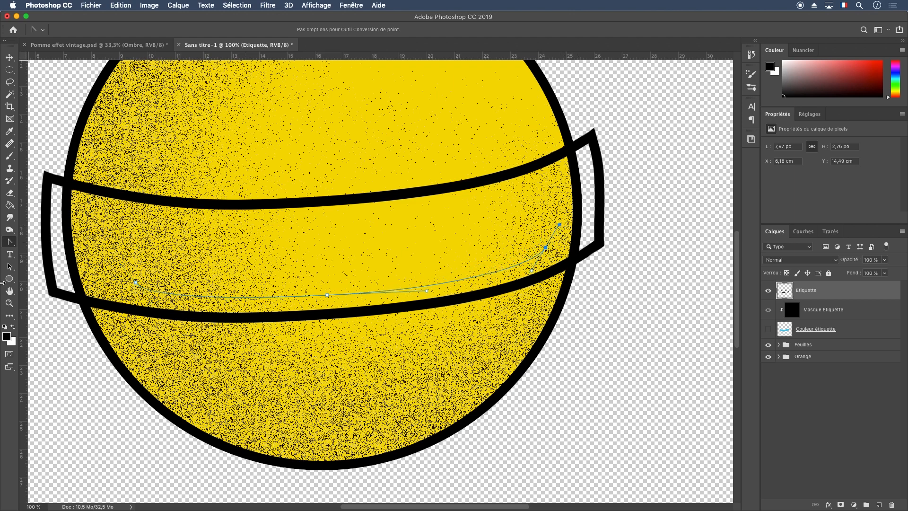
pyautogui.click(10, 254)
pyautogui.click(199, 292)
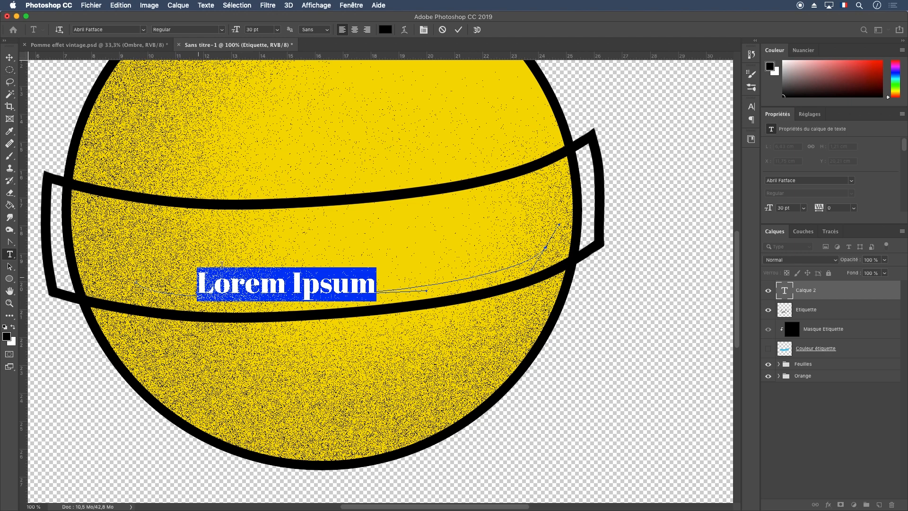
pyautogui.write('O')
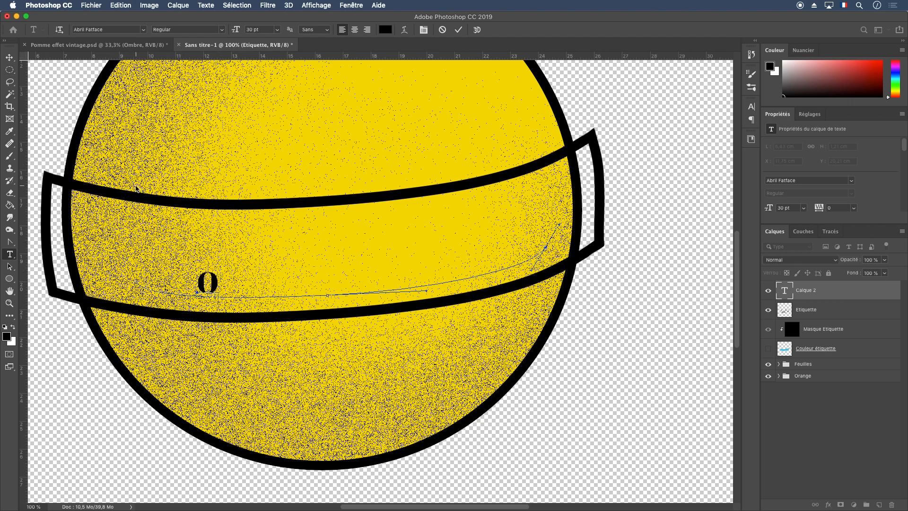
pyautogui.click(10, 58)
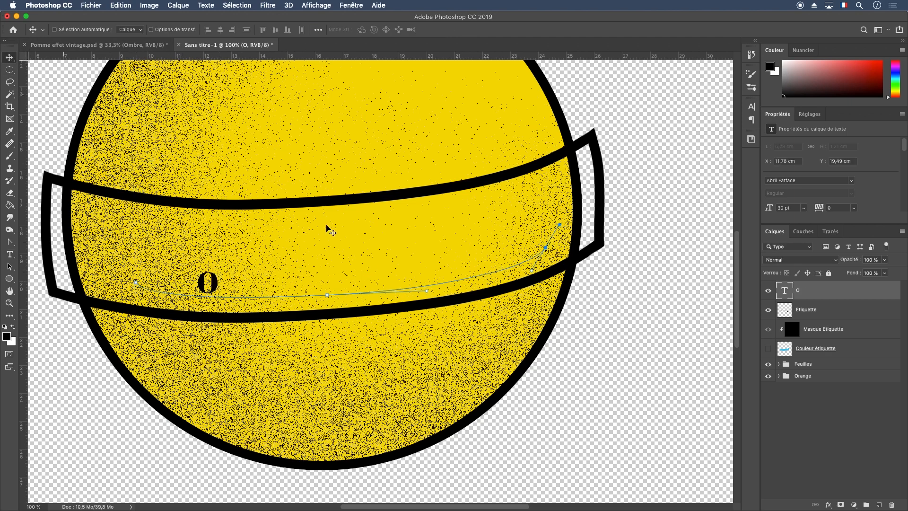
pyautogui.moveTo(794, 291); pyautogui.dragTo(892, 505)
# Add the text ORANGE along the curved path inside the label with the Type tool
pyautogui.click(10, 254)
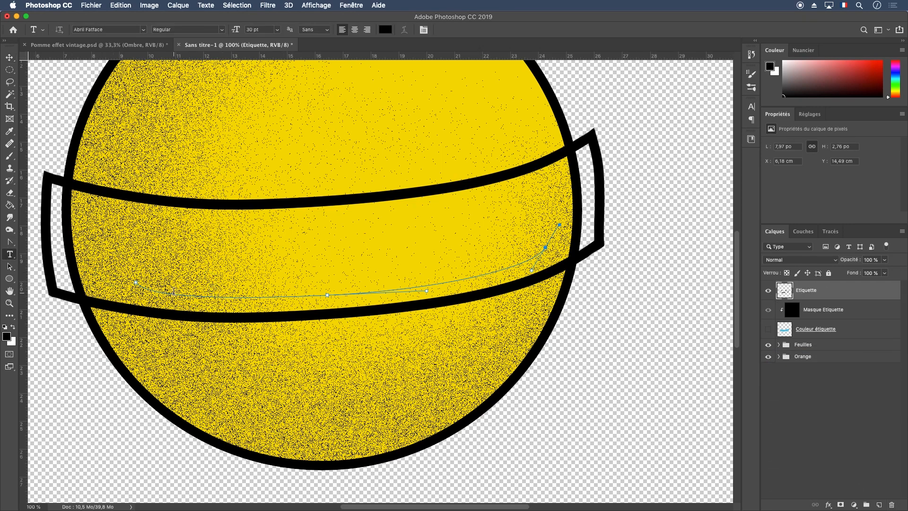
pyautogui.click(174, 291)
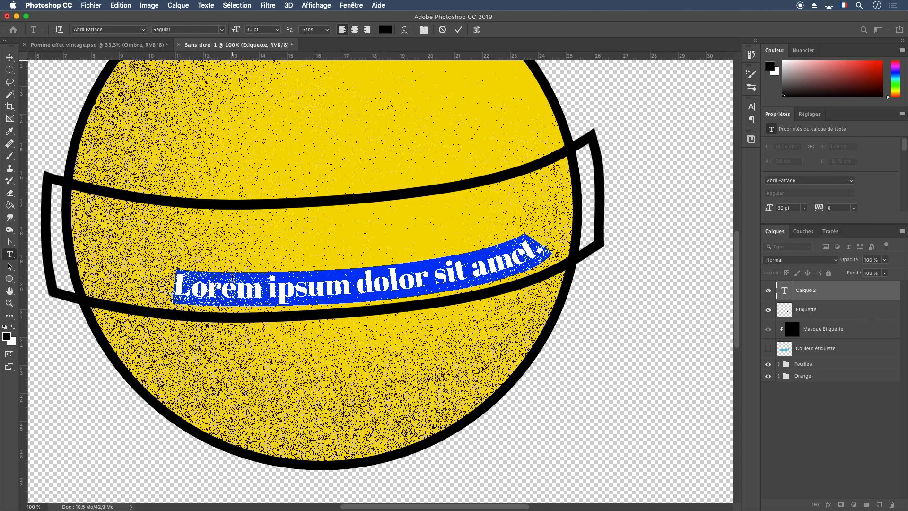
pyautogui.write('ORANGE')
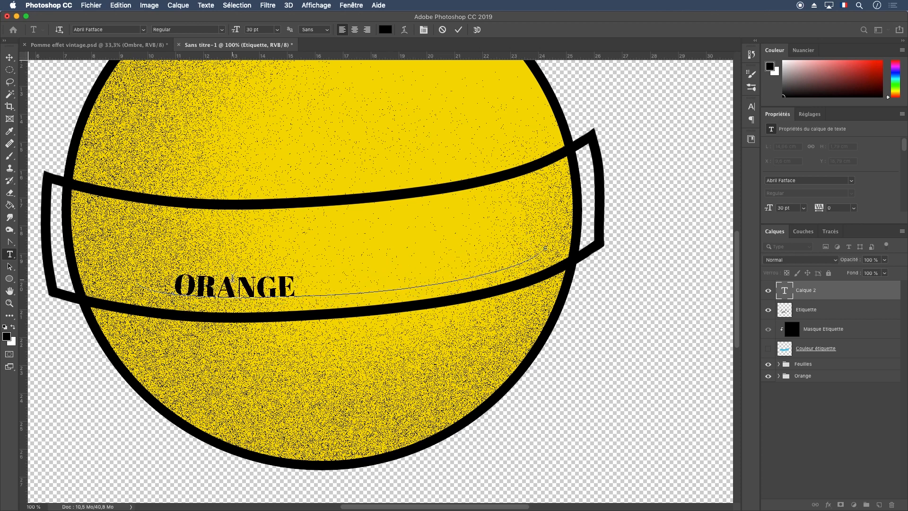
# Set the font size of the ORANGE text to 85 pt and commit the text
pyautogui.moveTo(171, 282); pyautogui.dragTo(341, 286)
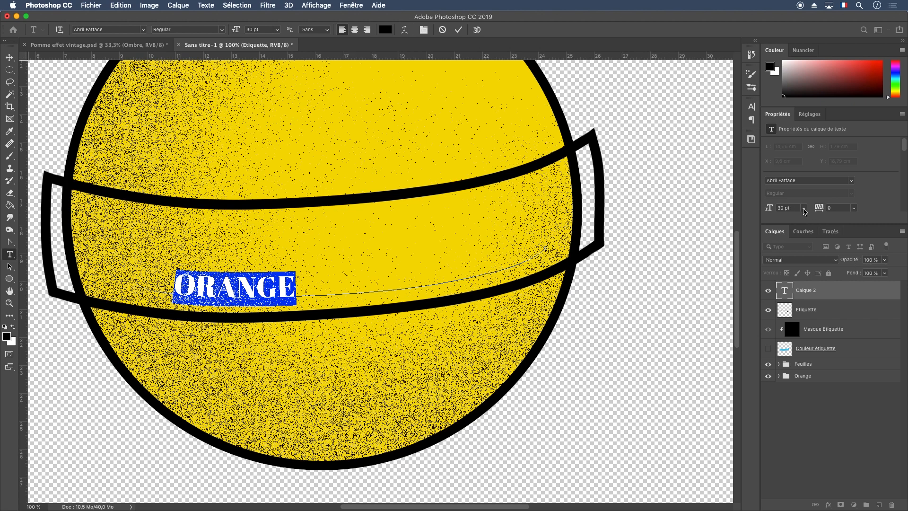
pyautogui.click(805, 208)
pyautogui.click(793, 330)
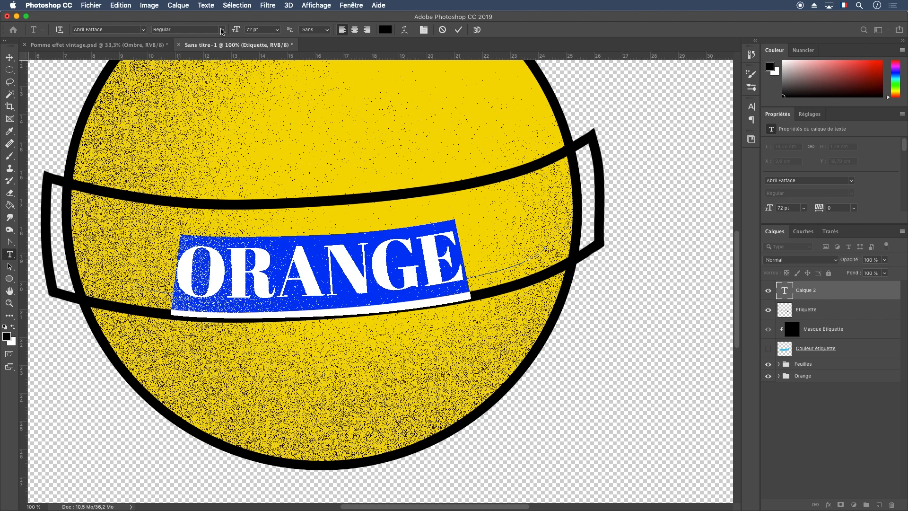
pyautogui.write('80')
pyautogui.press('Return')
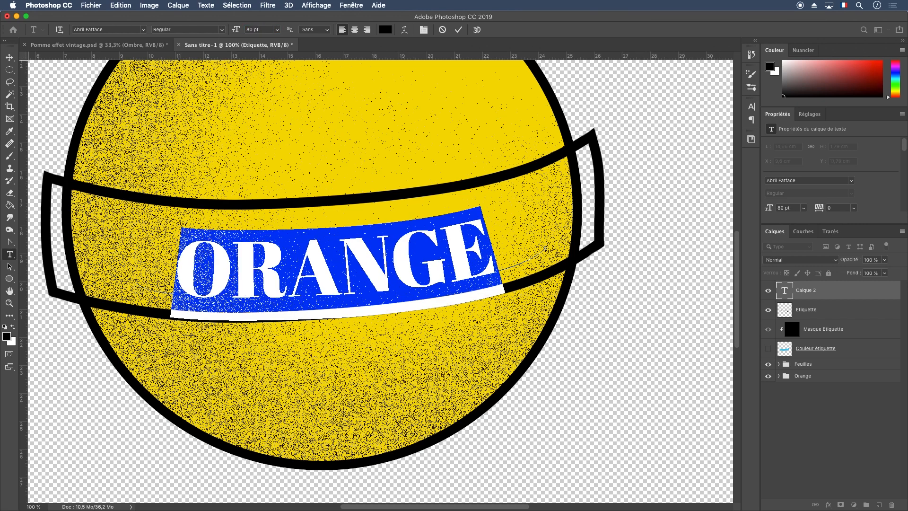
pyautogui.click(241, 31)
pyautogui.press('Return')
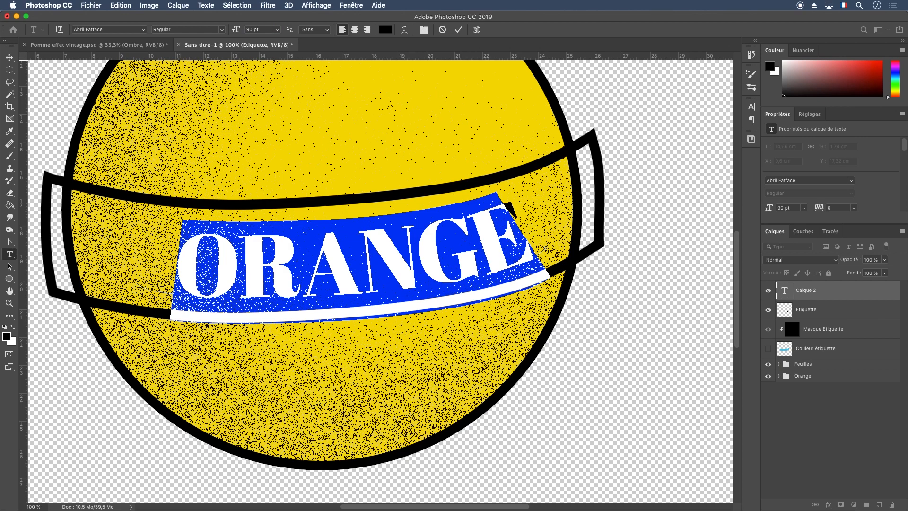
pyautogui.click(265, 30)
pyautogui.write('85')
pyautogui.press('Return')
pyautogui.click(9, 57)
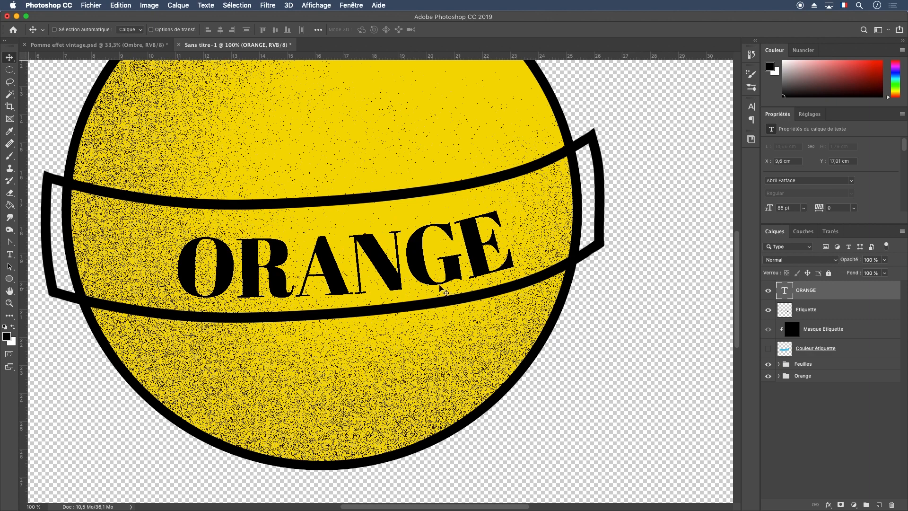
# Move the ORANGE text slightly up and left to centre it in the label, and rotate it about 0.7° with Free Transform
pyautogui.moveTo(344, 293); pyautogui.dragTo(327, 284)
pyautogui.press('super+t')
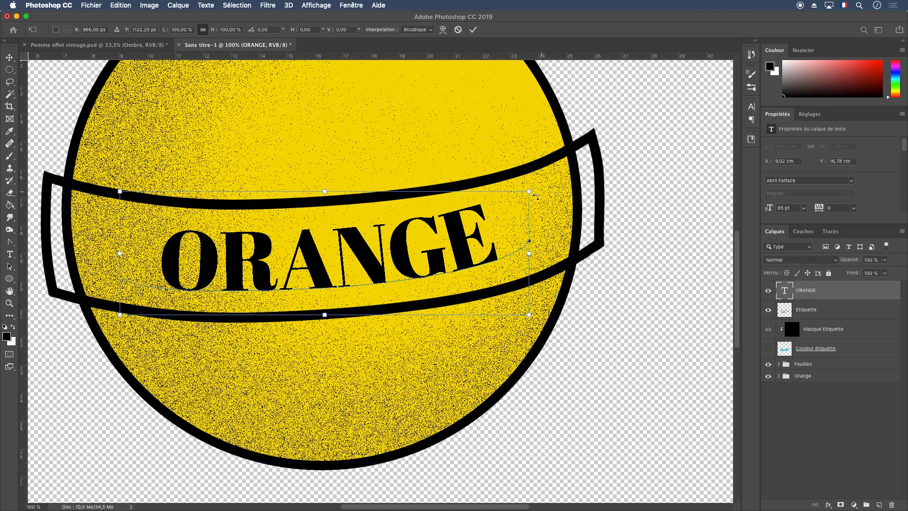
pyautogui.moveTo(542, 186); pyautogui.dragTo(545, 189)
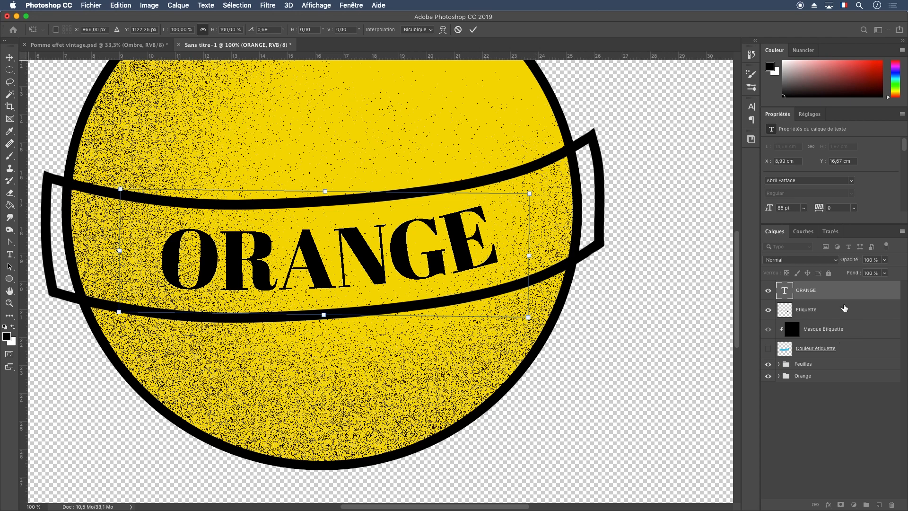
pyautogui.press('Return')
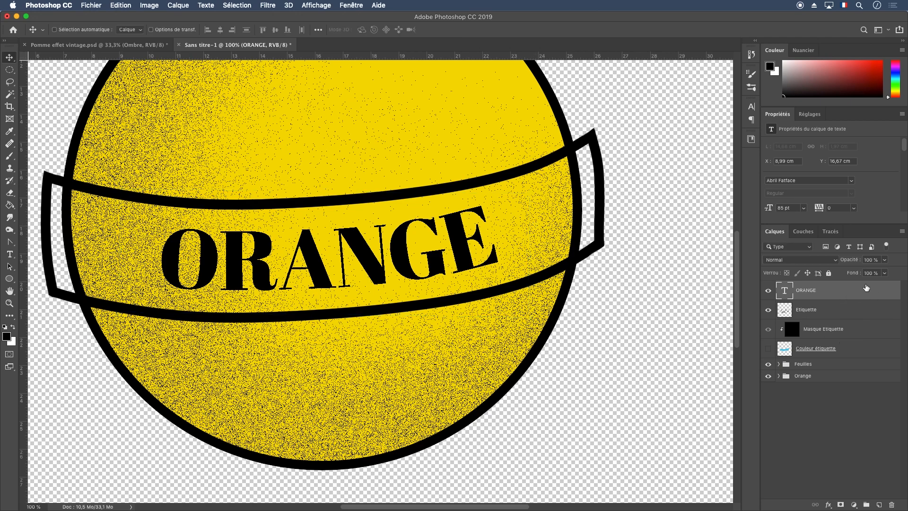
# Lower the ORANGE text layer's opacity to 38%
pyautogui.click(884, 260)
pyautogui.click(859, 273)
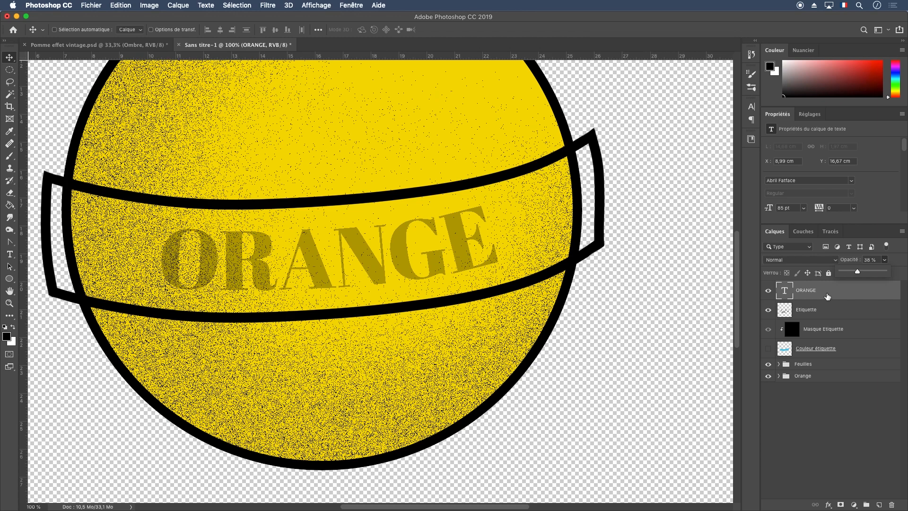
# Create a new layer above the ORANGE text layer and name it Texte
pyautogui.click(879, 505)
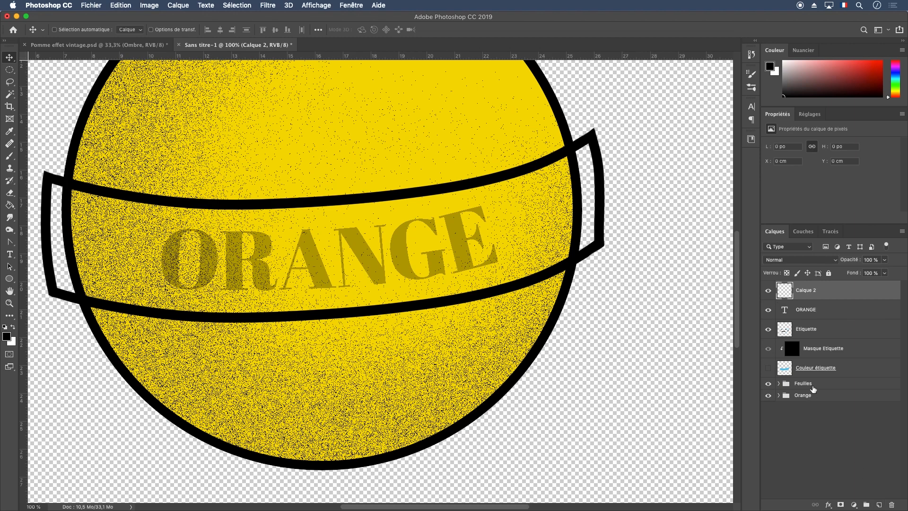
pyautogui.click(819, 334)
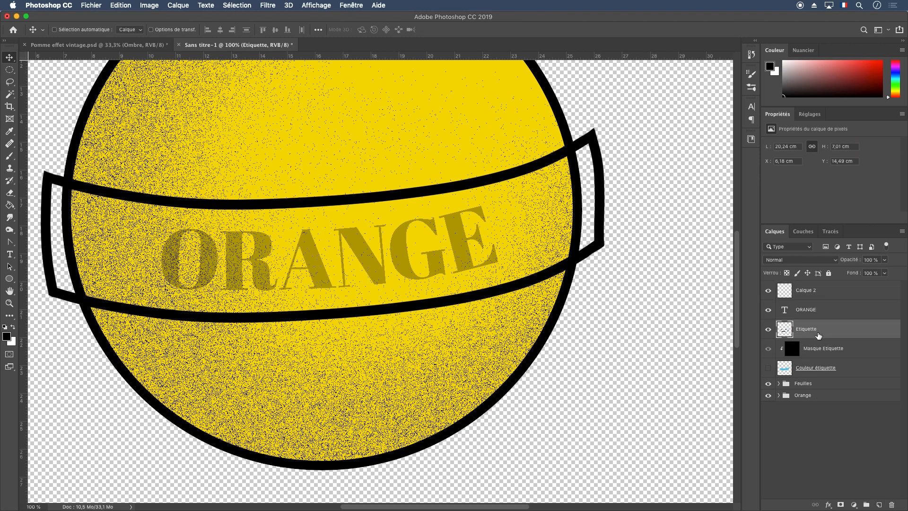
pyautogui.doubleClick(814, 290)
pyautogui.write('Te')
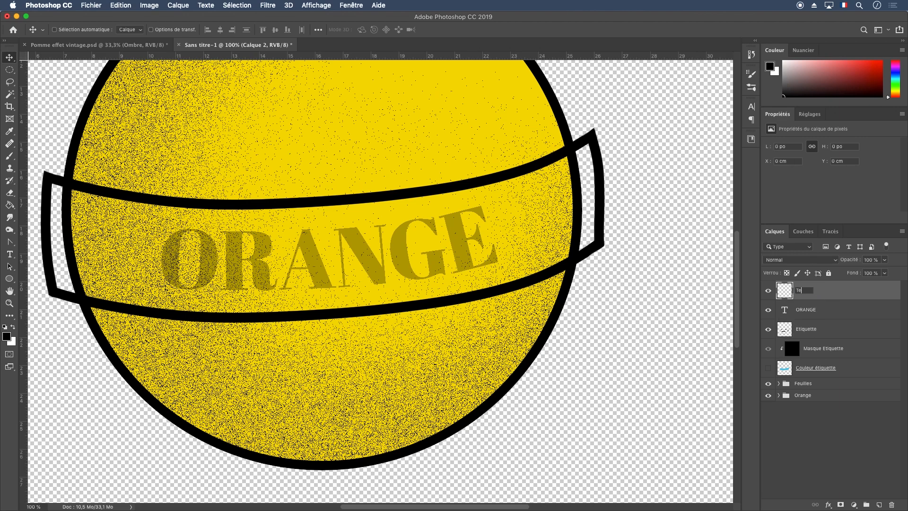
pyautogui.press('Return')
# Reduce the hard round brush to 8 px and trace the outer and inner contours of the letter O in black
pyautogui.click(10, 155)
pyautogui.press('super+plus')
pyautogui.press('super+plus')
pyautogui.press('super+plus')
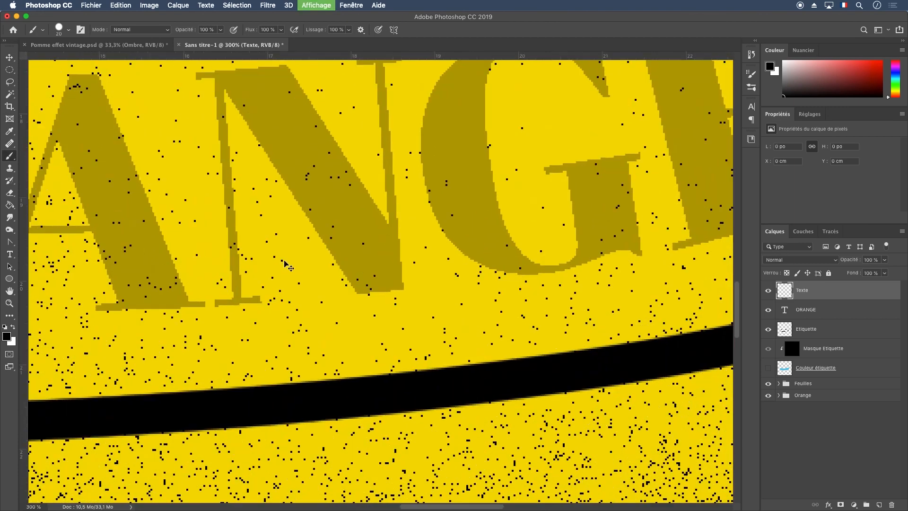
pyautogui.moveTo(283, 263); pyautogui.dragTo(432, 284)
pyautogui.moveTo(246, 270); pyautogui.dragTo(417, 309)
pyautogui.rightClick(321, 150)
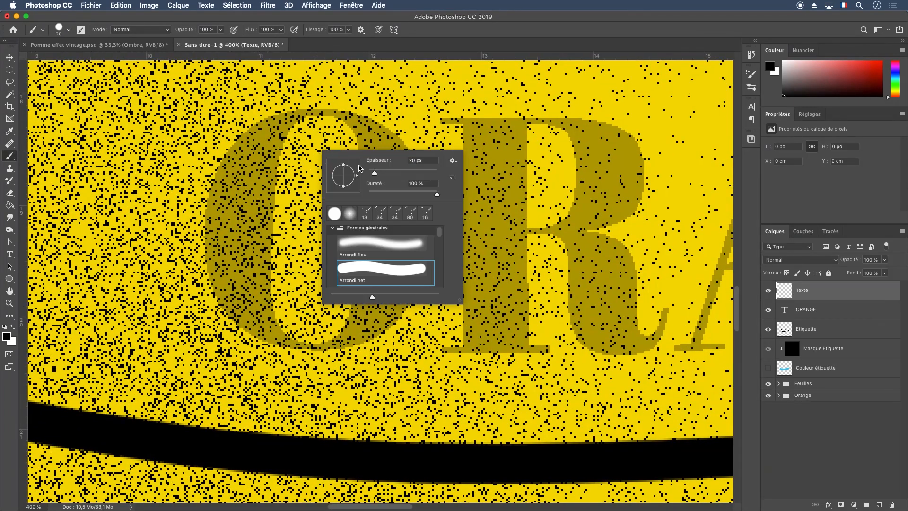
pyautogui.moveTo(374, 174); pyautogui.dragTo(372, 174)
pyautogui.moveTo(325, 112)
pyautogui.mouseDown()
pyautogui.moveTo(273, 117)
pyautogui.moveTo(231, 142)
pyautogui.moveTo(210, 195)
pyautogui.moveTo(213, 274)
pyautogui.moveTo(234, 320)
pyautogui.moveTo(282, 347)
pyautogui.moveTo(343, 352)
pyautogui.moveTo(377, 340)
pyautogui.moveTo(423, 279)
pyautogui.moveTo(435, 231)
pyautogui.moveTo(430, 188)
pyautogui.moveTo(409, 148)
pyautogui.moveTo(387, 124)
pyautogui.moveTo(311, 111)
pyautogui.moveTo(285, 141)
pyautogui.moveTo(266, 192)
pyautogui.mouseUp()
pyautogui.moveTo(263, 241); pyautogui.dragTo(287, 343)
pyautogui.moveTo(349, 125)
pyautogui.mouseDown()
pyautogui.moveTo(361, 159)
pyautogui.moveTo(338, 343)
pyautogui.mouseUp()
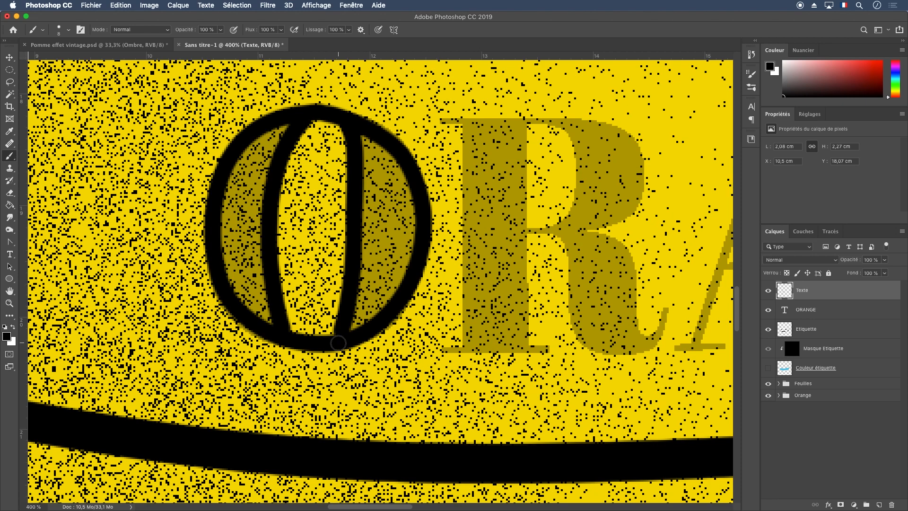
# Trace the letter R in black, including its bowl, curved leg, double stem and base serif
pyautogui.moveTo(607, 287); pyautogui.dragTo(442, 292)
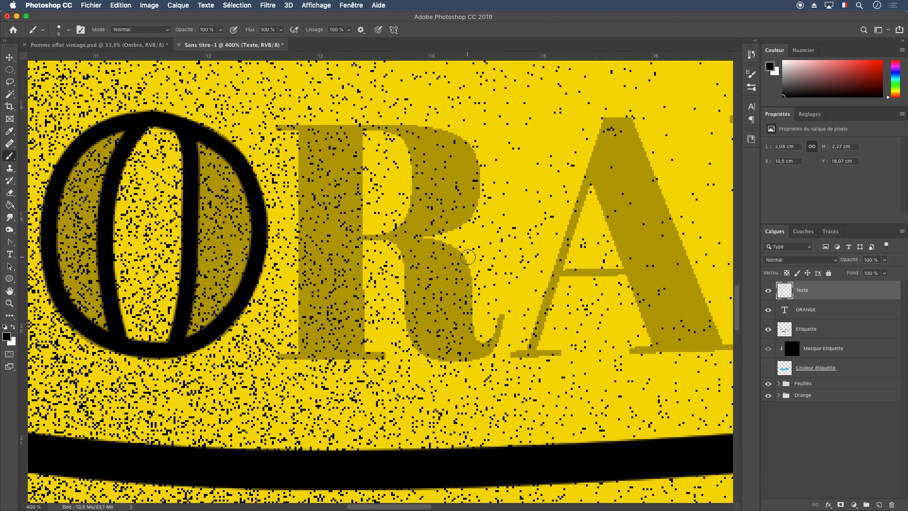
pyautogui.moveTo(277, 127)
pyautogui.mouseDown()
pyautogui.moveTo(444, 134)
pyautogui.moveTo(473, 152)
pyautogui.moveTo(483, 182)
pyautogui.moveTo(471, 223)
pyautogui.moveTo(418, 249)
pyautogui.moveTo(439, 241)
pyautogui.moveTo(457, 255)
pyautogui.moveTo(477, 351)
pyautogui.moveTo(496, 342)
pyautogui.moveTo(510, 301)
pyautogui.mouseUp()
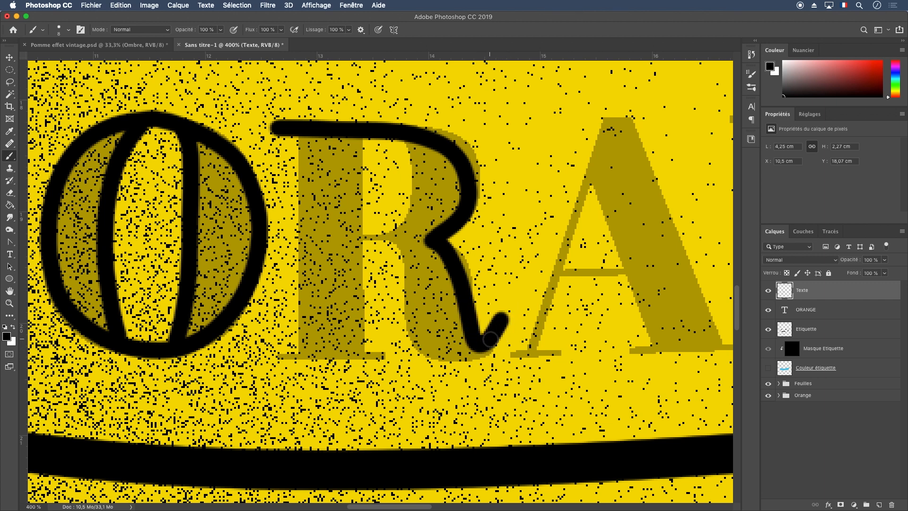
pyautogui.moveTo(450, 354)
pyautogui.mouseDown()
pyautogui.moveTo(419, 349)
pyautogui.moveTo(409, 323)
pyautogui.moveTo(400, 246)
pyautogui.moveTo(352, 239)
pyautogui.moveTo(442, 234)
pyautogui.mouseUp()
pyautogui.moveTo(396, 136)
pyautogui.mouseDown()
pyautogui.moveTo(417, 192)
pyautogui.moveTo(389, 240)
pyautogui.mouseUp()
pyautogui.moveTo(365, 147); pyautogui.dragTo(363, 357)
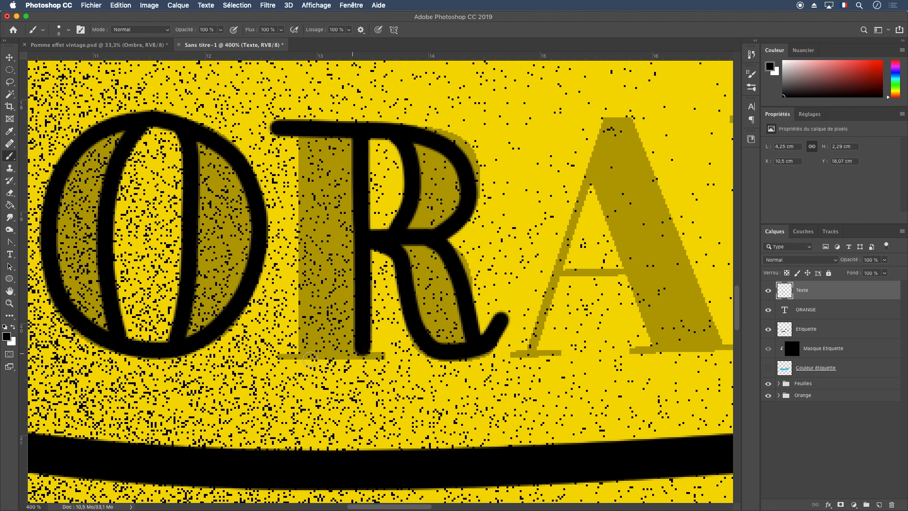
pyautogui.moveTo(279, 355); pyautogui.dragTo(396, 356)
pyautogui.moveTo(300, 133); pyautogui.dragTo(302, 361)
# Paint the serifs and crossbar of the A, plus the two top serifs and first base serif of the N
pyautogui.hscroll(5, 301, 361)
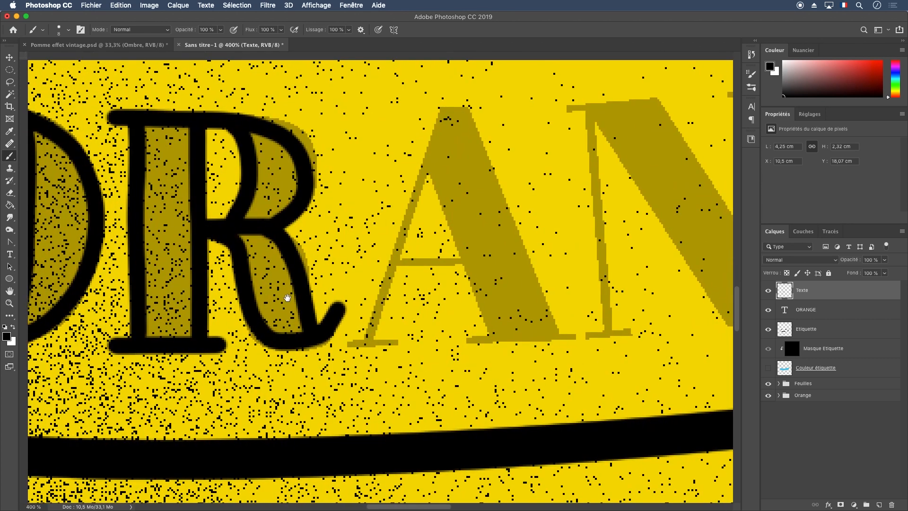
pyautogui.moveTo(342, 350); pyautogui.dragTo(393, 346)
pyautogui.moveTo(466, 343); pyautogui.dragTo(567, 340)
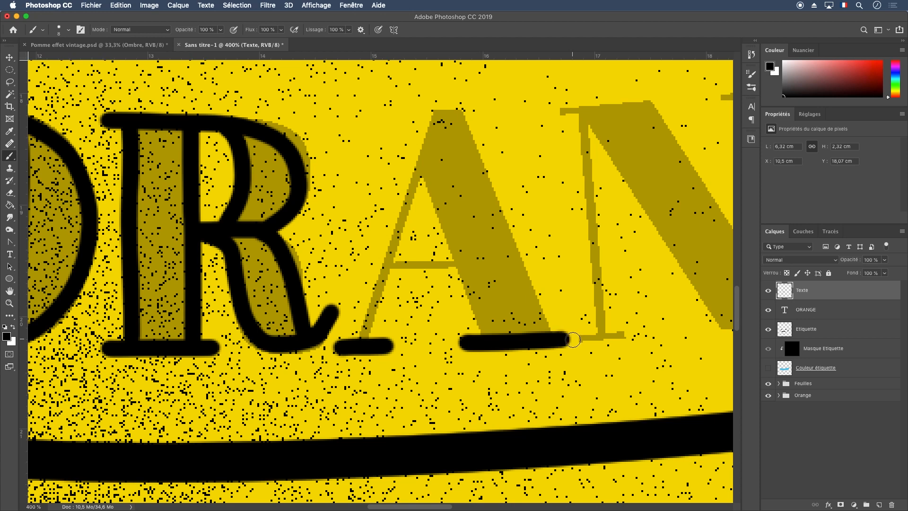
pyautogui.hscroll(3, 449, 148)
pyautogui.scroll(1, 449, 148)
pyautogui.moveTo(448, 148); pyautogui.dragTo(552, 139)
pyautogui.moveTo(320, 144); pyautogui.dragTo(366, 143)
pyautogui.moveTo(370, 143); pyautogui.dragTo(374, 143)
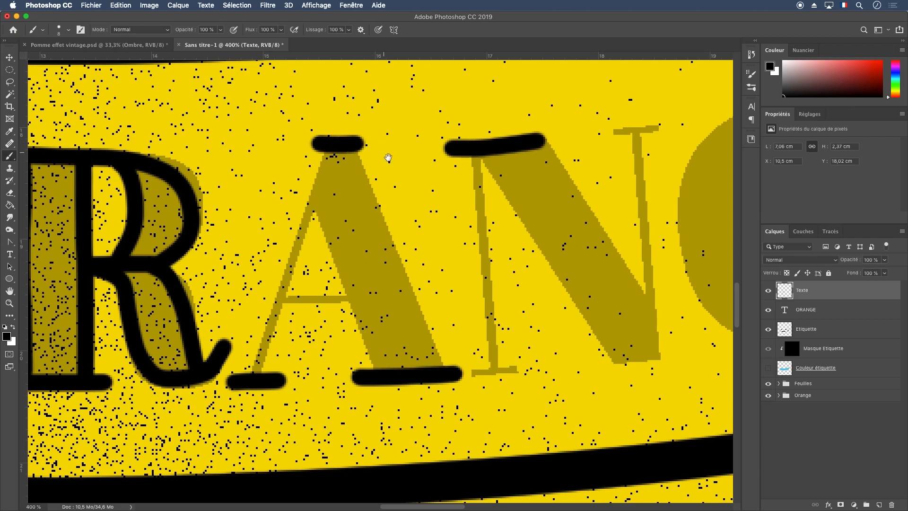
pyautogui.moveTo(284, 299); pyautogui.dragTo(377, 298)
pyautogui.moveTo(648, 231); pyautogui.dragTo(528, 260)
pyautogui.moveTo(494, 163); pyautogui.dragTo(542, 159)
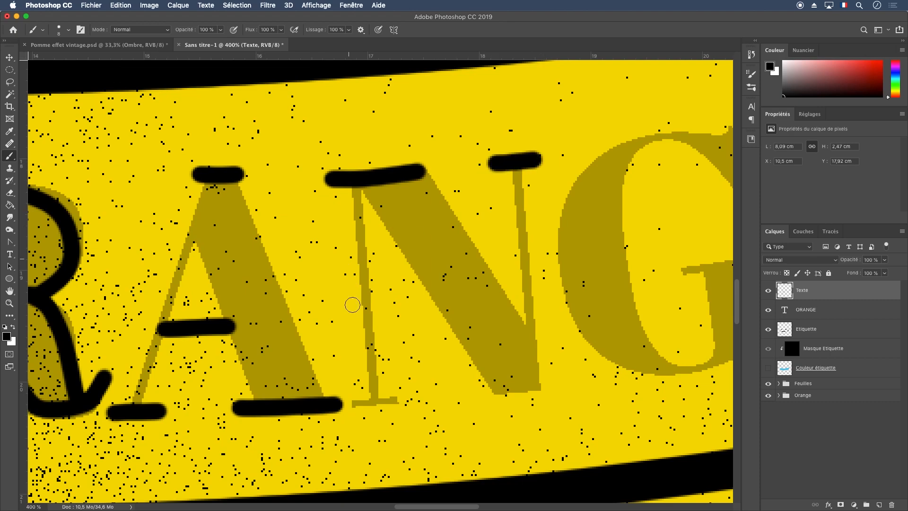
pyautogui.moveTo(357, 407); pyautogui.dragTo(411, 400)
# Paint the crossbar of the G and trace the arms and double stem of the letter E
pyautogui.moveTo(487, 316); pyautogui.dragTo(283, 345)
pyautogui.moveTo(366, 304); pyautogui.dragTo(496, 296)
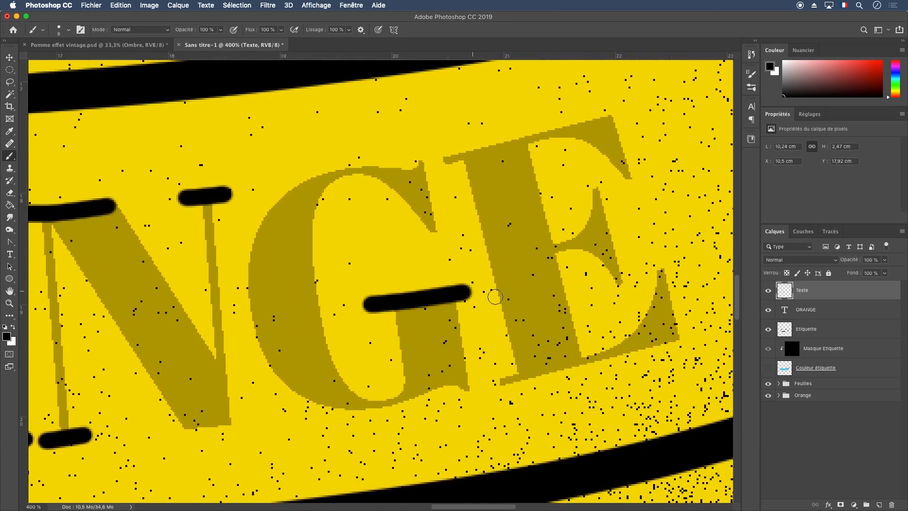
pyautogui.moveTo(555, 248)
pyautogui.mouseDown()
pyautogui.moveTo(622, 229)
pyautogui.moveTo(595, 216)
pyautogui.moveTo(608, 267)
pyautogui.mouseUp()
pyautogui.click(595, 215)
pyautogui.moveTo(504, 382)
pyautogui.mouseDown()
pyautogui.moveTo(691, 339)
pyautogui.moveTo(678, 342)
pyautogui.moveTo(670, 313)
pyautogui.mouseUp()
pyautogui.moveTo(612, 122)
pyautogui.mouseDown()
pyautogui.moveTo(620, 151)
pyautogui.moveTo(615, 119)
pyautogui.moveTo(441, 161)
pyautogui.mouseUp()
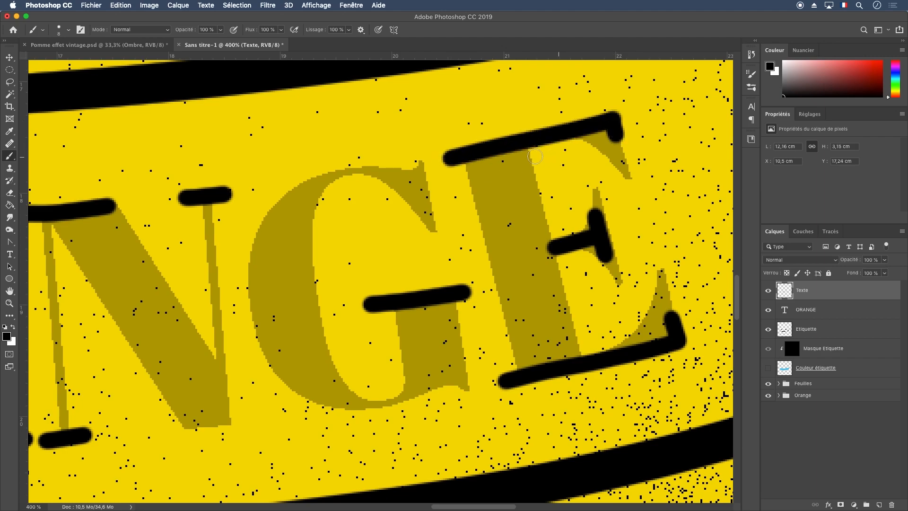
pyautogui.moveTo(530, 150); pyautogui.dragTo(579, 358)
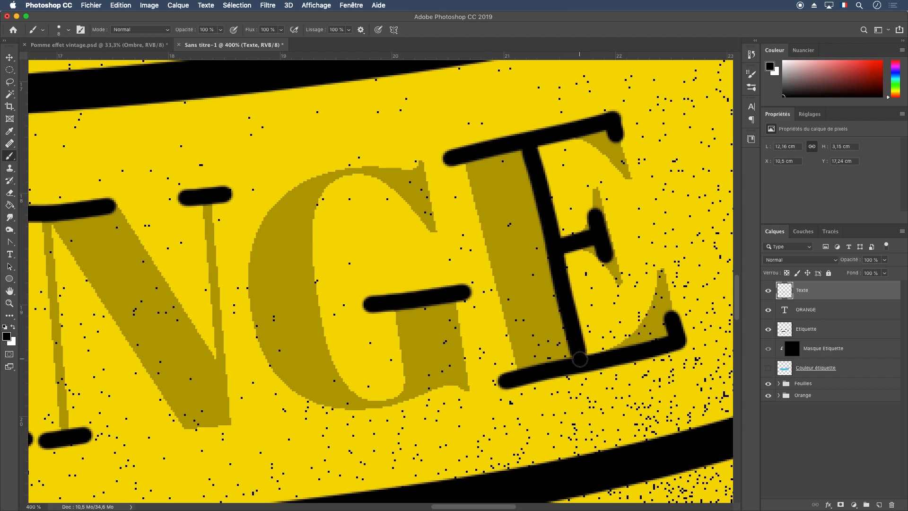
pyautogui.moveTo(464, 161); pyautogui.dragTo(522, 374)
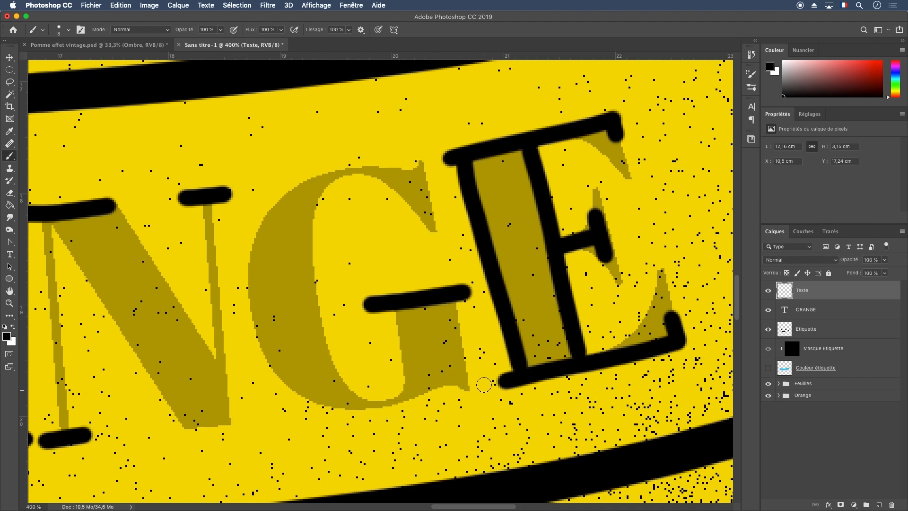
# Trace the outer curve of the G, its short double stem and its inner contour
pyautogui.moveTo(470, 391)
pyautogui.mouseDown()
pyautogui.moveTo(362, 412)
pyautogui.moveTo(329, 411)
pyautogui.moveTo(267, 353)
pyautogui.moveTo(253, 299)
pyautogui.moveTo(253, 250)
pyautogui.moveTo(266, 214)
pyautogui.moveTo(311, 183)
pyautogui.moveTo(429, 165)
pyautogui.moveTo(419, 158)
pyautogui.moveTo(436, 231)
pyautogui.mouseUp()
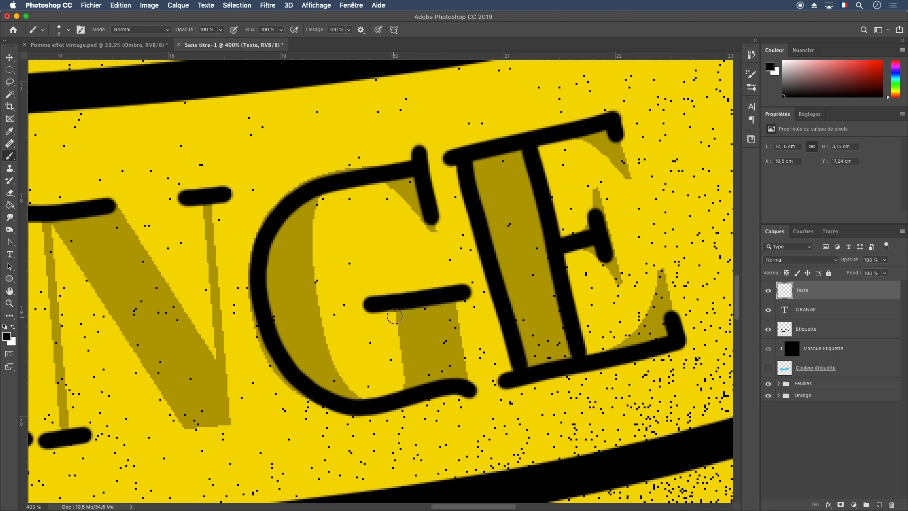
pyautogui.moveTo(397, 315); pyautogui.dragTo(409, 392)
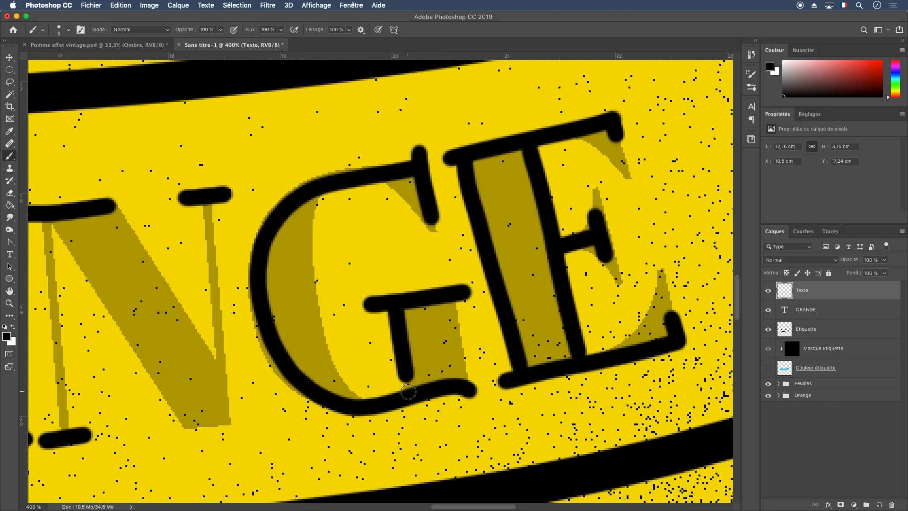
pyautogui.moveTo(452, 298); pyautogui.dragTo(467, 389)
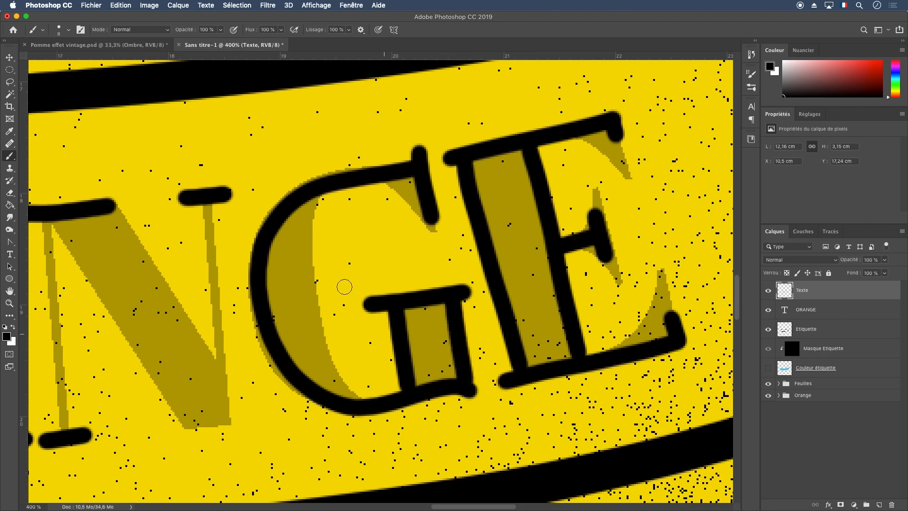
pyautogui.moveTo(322, 188)
pyautogui.mouseDown()
pyautogui.moveTo(312, 300)
pyautogui.moveTo(329, 354)
pyautogui.moveTo(367, 408)
pyautogui.mouseUp()
# Finish the letter N by painting its remaining base serif, both thin stems and both edges of the diagonal
pyautogui.hscroll(-5, 370, 408)
pyautogui.scroll(-2, 370, 408)
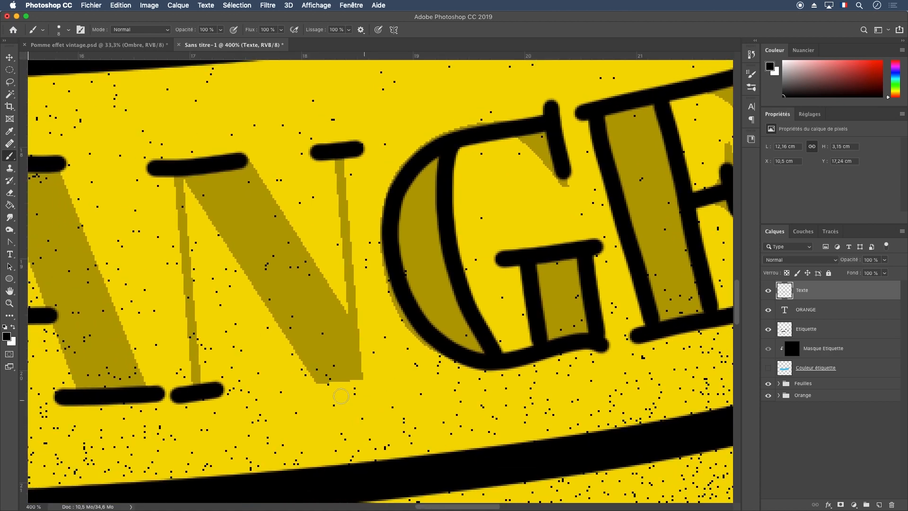
pyautogui.moveTo(306, 383); pyautogui.dragTo(390, 381)
pyautogui.moveTo(337, 163); pyautogui.dragTo(358, 381)
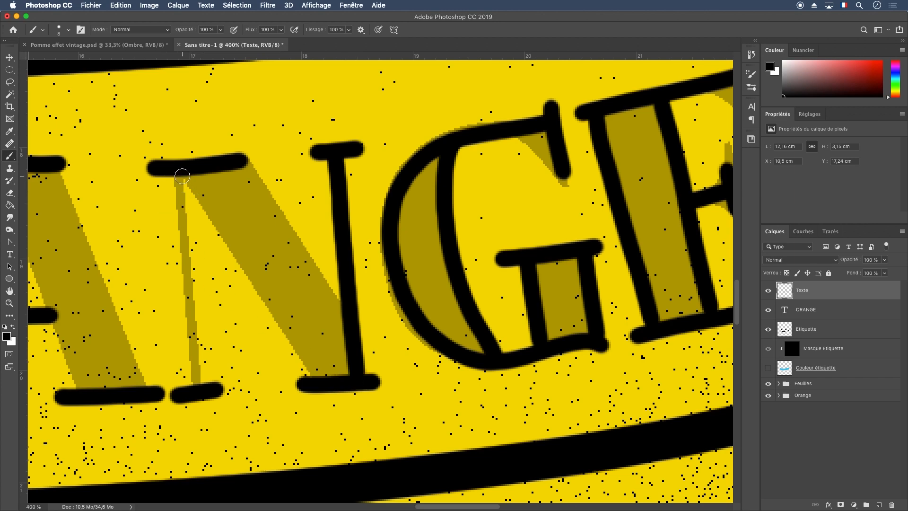
pyautogui.moveTo(178, 199); pyautogui.dragTo(196, 393)
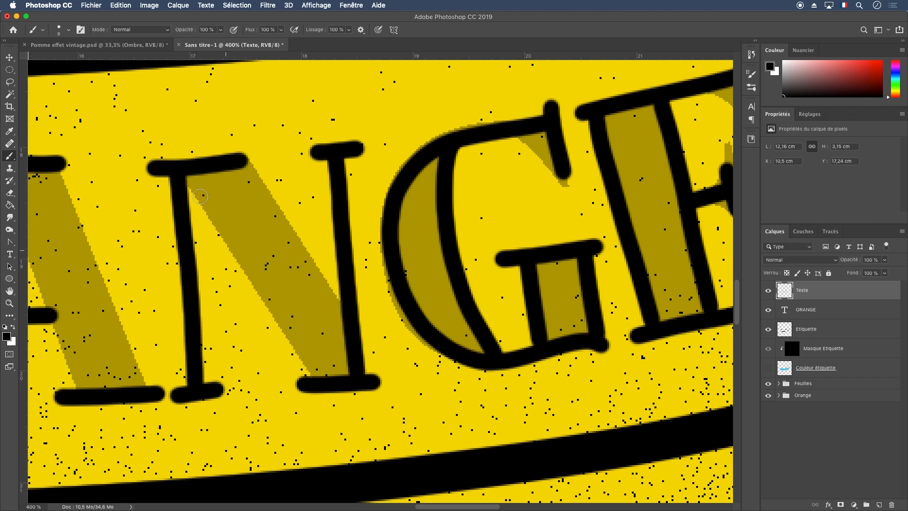
pyautogui.moveTo(183, 183)
pyautogui.mouseDown()
pyautogui.moveTo(232, 239)
pyautogui.moveTo(314, 380)
pyautogui.mouseUp()
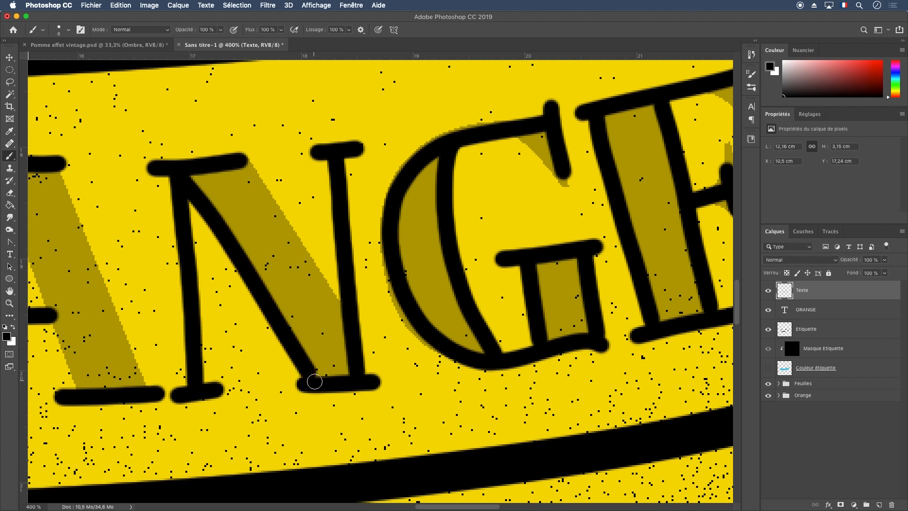
pyautogui.moveTo(241, 160)
pyautogui.mouseDown()
pyautogui.moveTo(346, 317)
pyautogui.moveTo(480, 305)
pyautogui.moveTo(618, 304)
pyautogui.mouseUp()
# Finish the letter A by tracing its thin diagonal and both edges of the thick one
pyautogui.moveTo(360, 168); pyautogui.dragTo(453, 383)
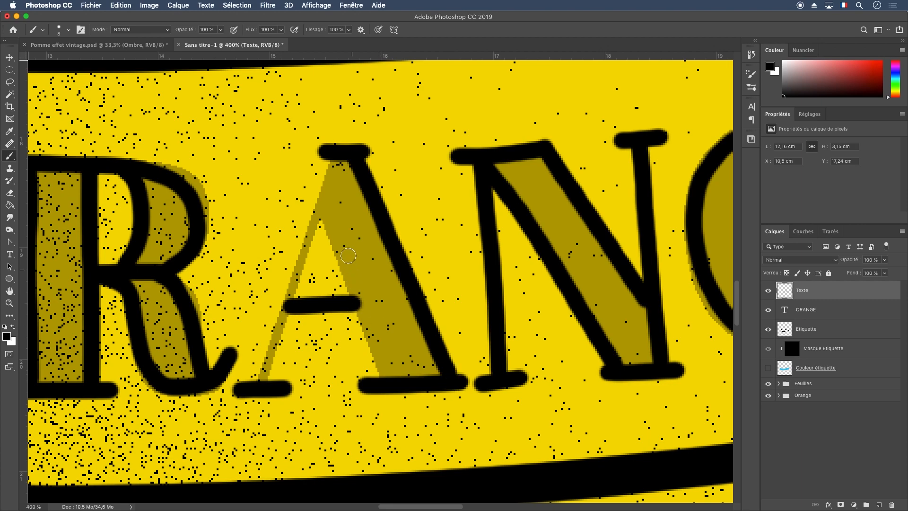
pyautogui.moveTo(271, 354); pyautogui.dragTo(336, 153)
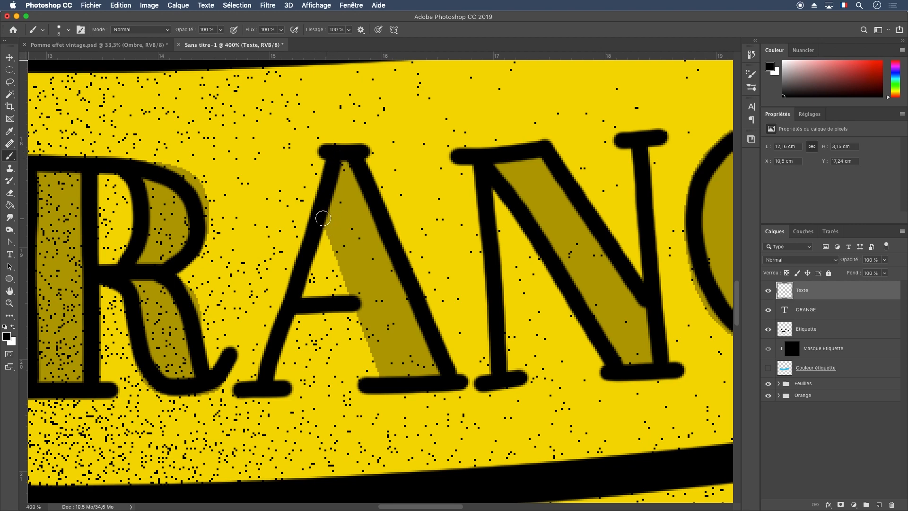
pyautogui.moveTo(330, 246); pyautogui.dragTo(378, 382)
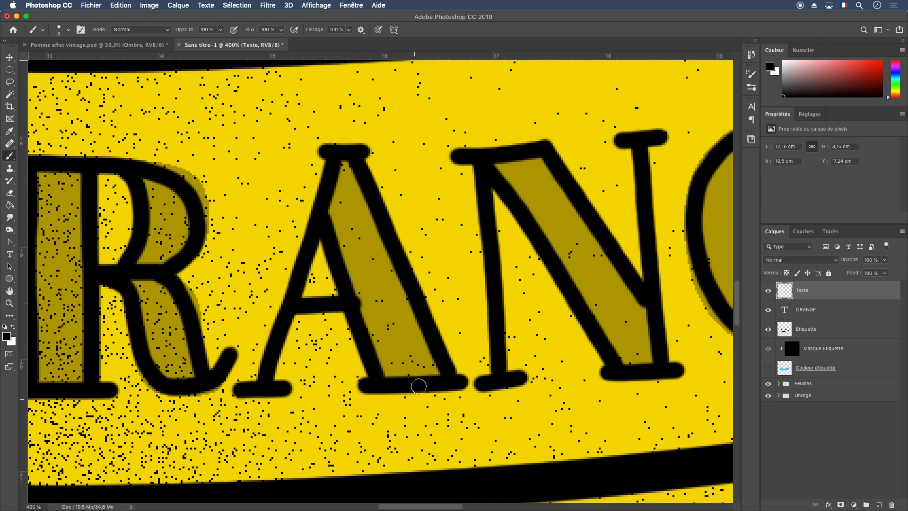
# Hide the ORANGE guide text layer and show the Couleur étiquette layer again
pyautogui.scroll(-2, 385, 334)
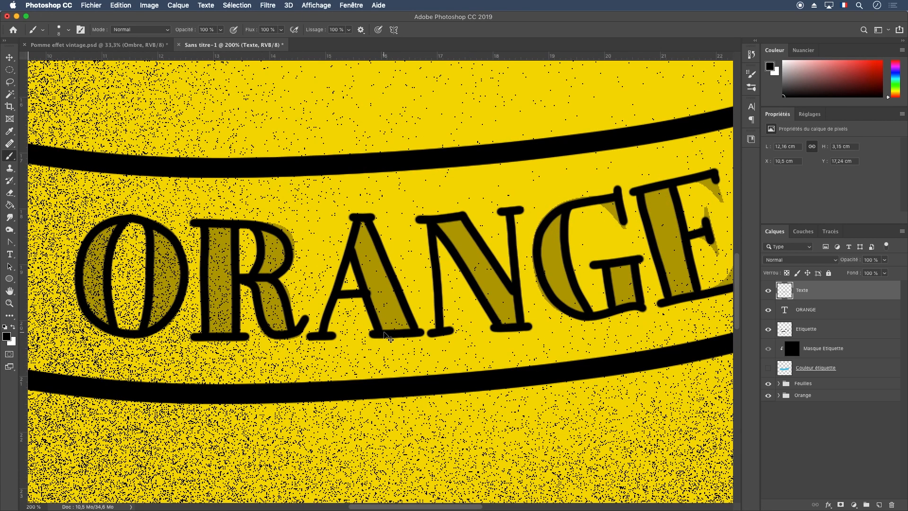
pyautogui.click(770, 310)
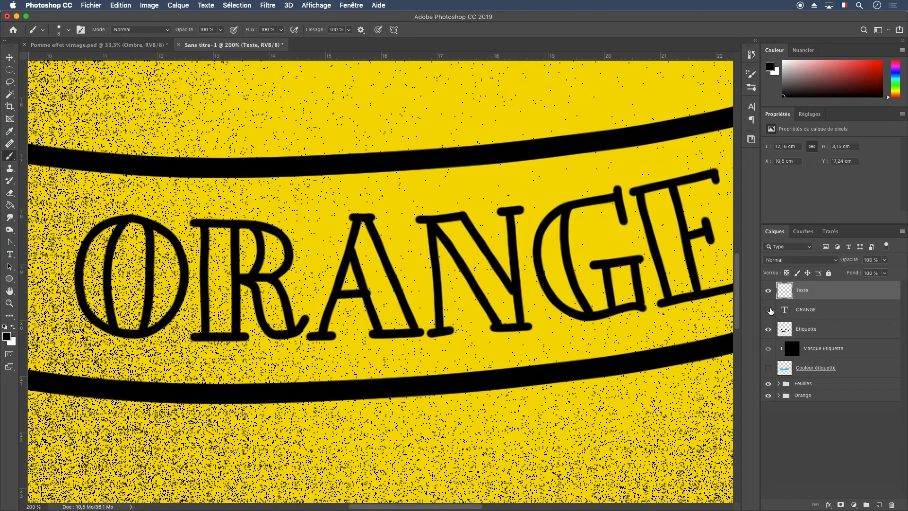
pyautogui.scroll(-3, 490, 254)
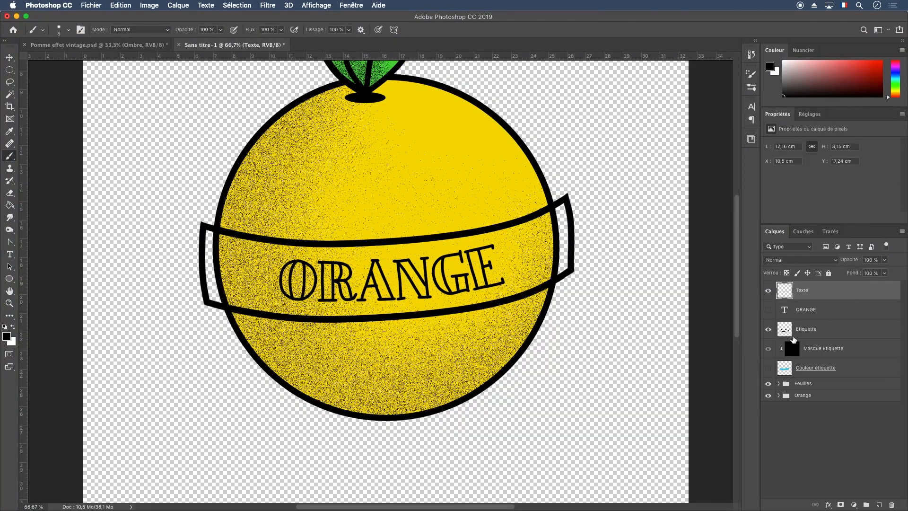
pyautogui.click(845, 328)
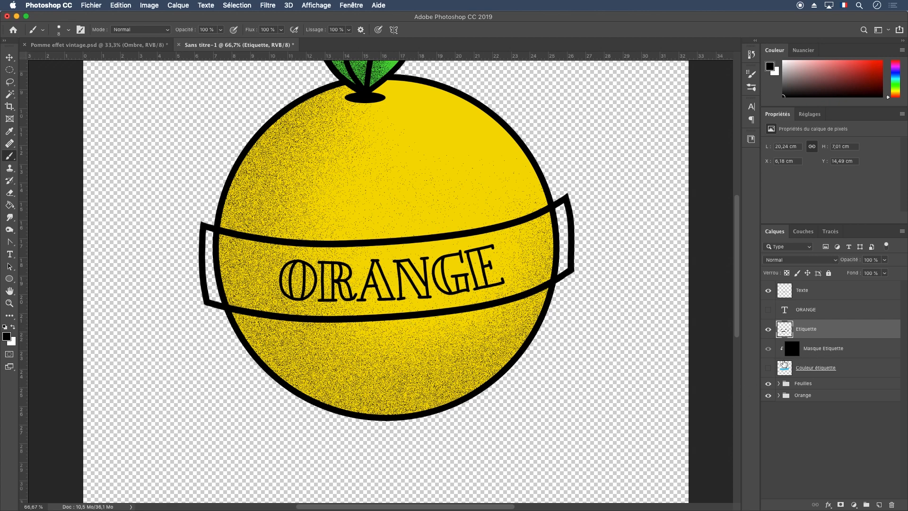
pyautogui.click(767, 369)
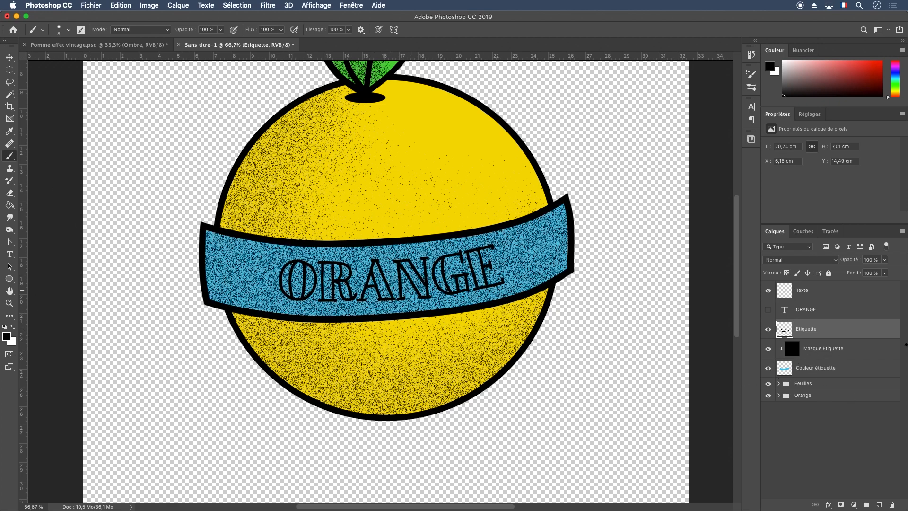
# Select the area inside the letter outlines on the Texte layer with the Magic Wand tool
pyautogui.click(848, 368)
pyautogui.click(838, 332)
pyautogui.click(825, 290)
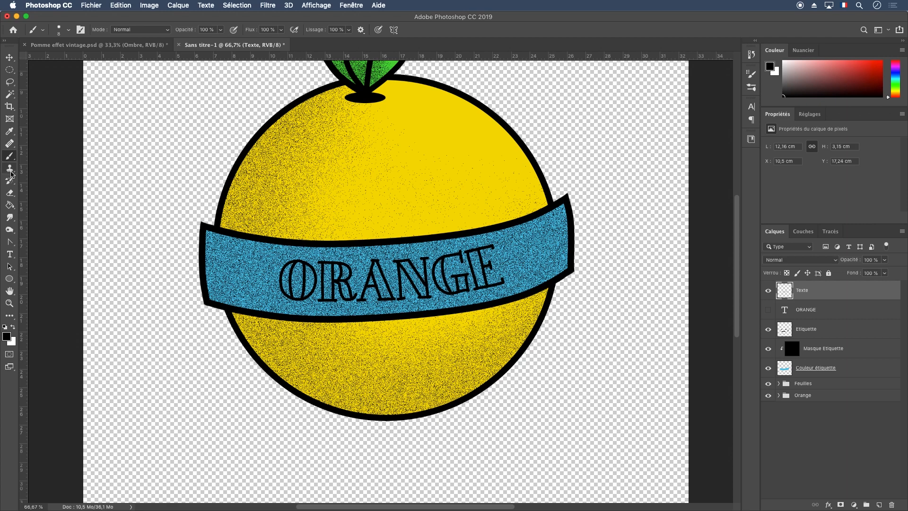
pyautogui.click(9, 94)
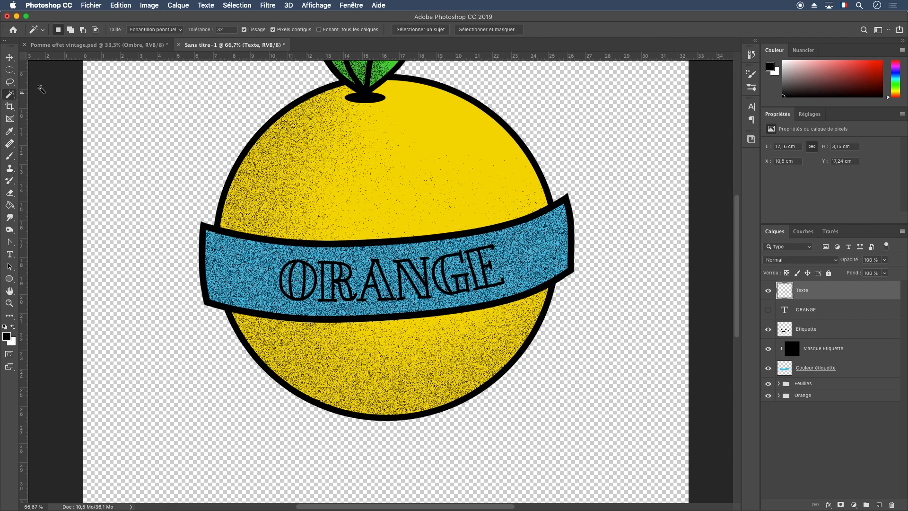
pyautogui.click(289, 278)
# Expand the letter selection by 5 pixels, cut that area out of the Couleur étiquette layer and deselect
pyautogui.click(268, 5)
pyautogui.moveTo(301, 141)
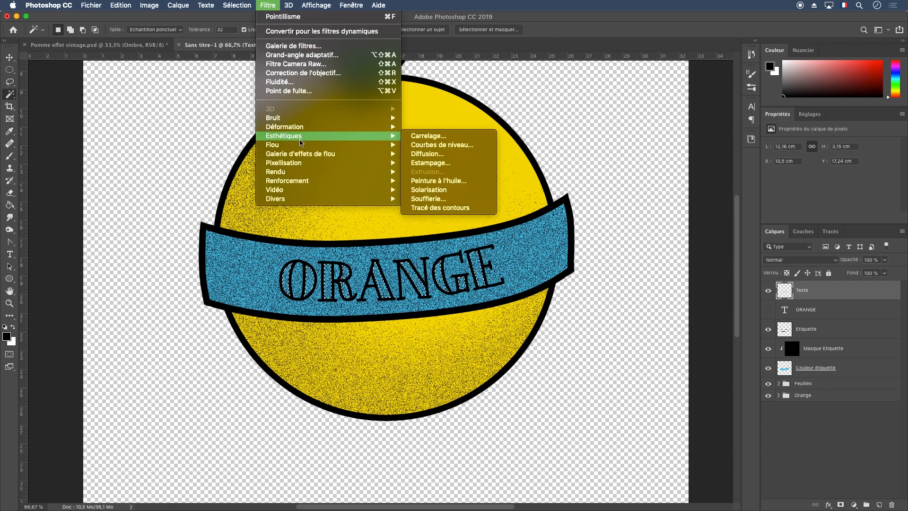
pyautogui.moveTo(242, 5)
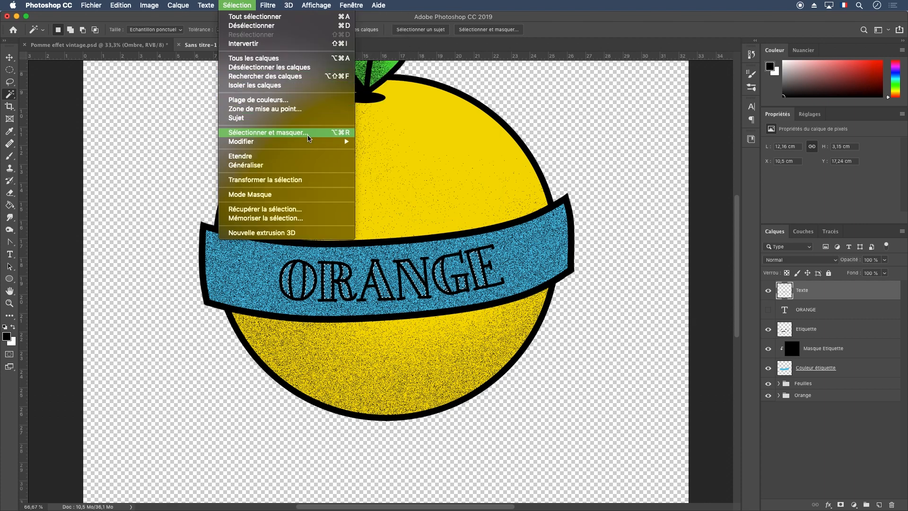
pyautogui.moveTo(348, 142)
pyautogui.click(378, 159)
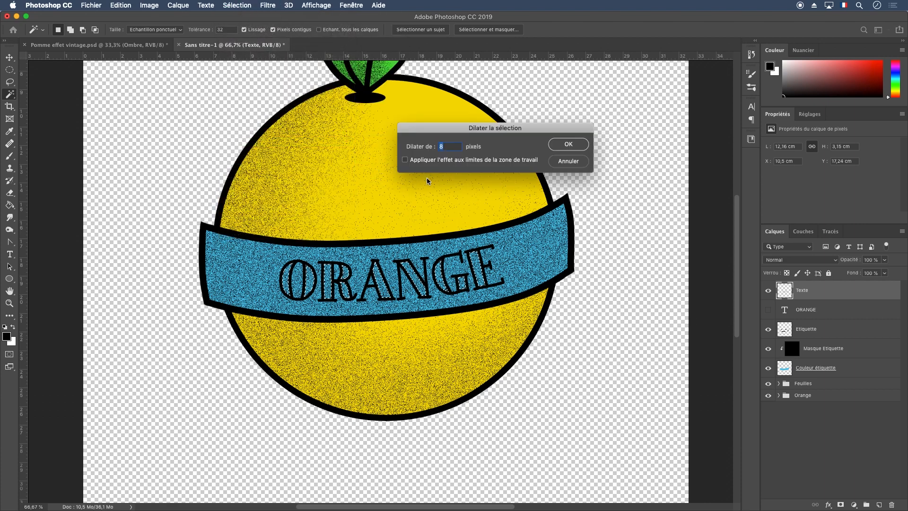
pyautogui.write('5')
pyautogui.click(585, 146)
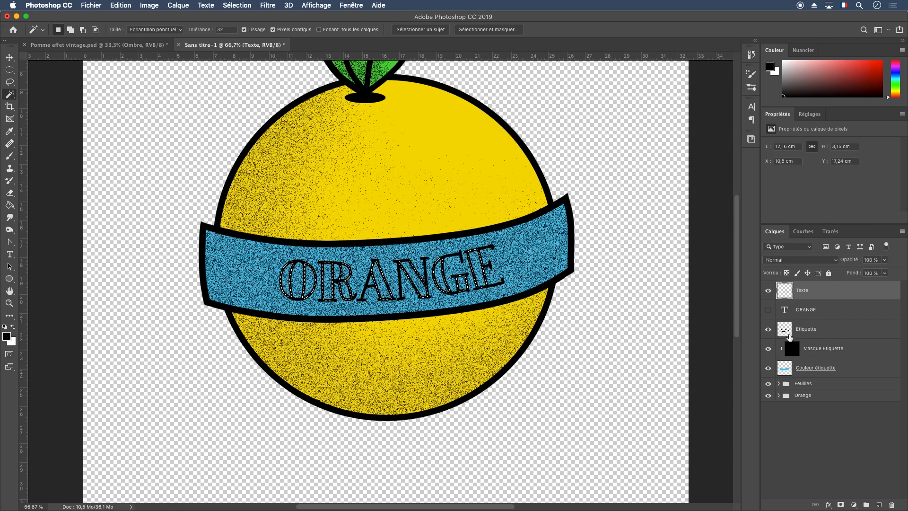
pyautogui.click(813, 373)
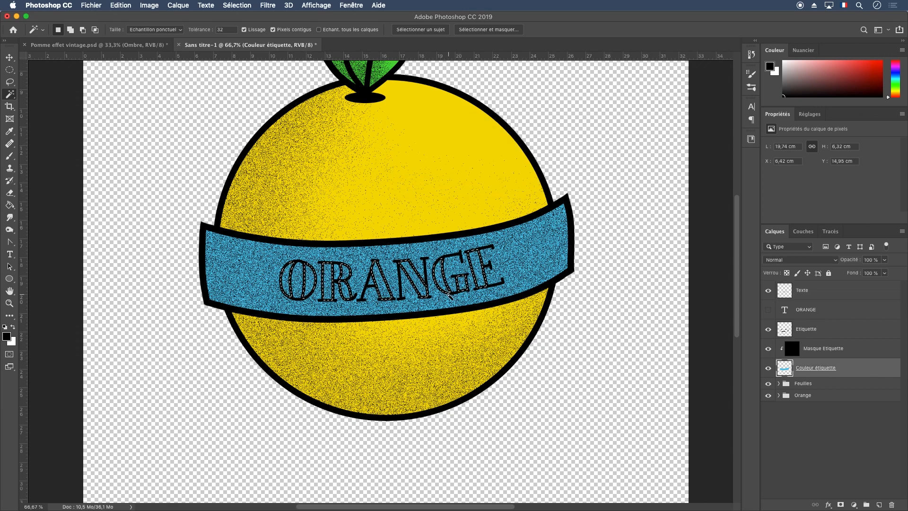
pyautogui.press('super+d')
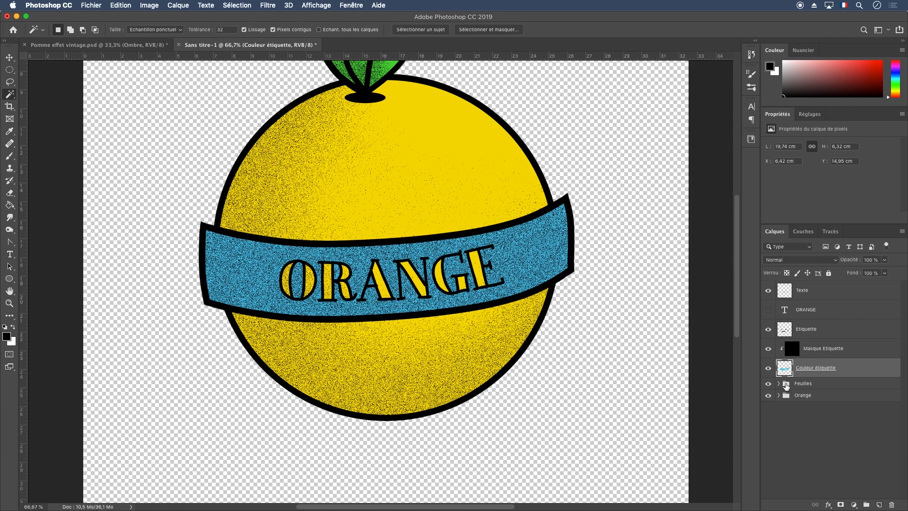
# Retouch the Masque Orange layer mask behind the lettering with a soft 144 px round brush, alternating black and white
pyautogui.click(778, 396)
pyautogui.click(850, 434)
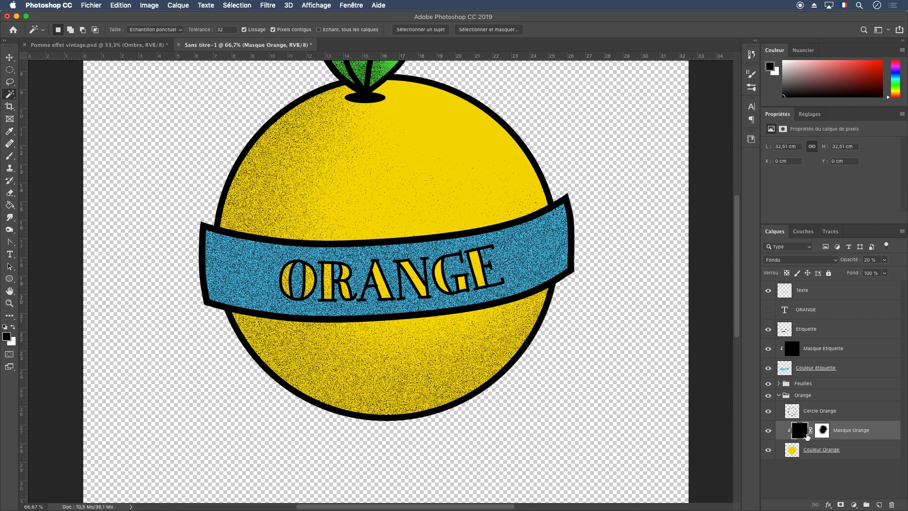
pyautogui.click(826, 431)
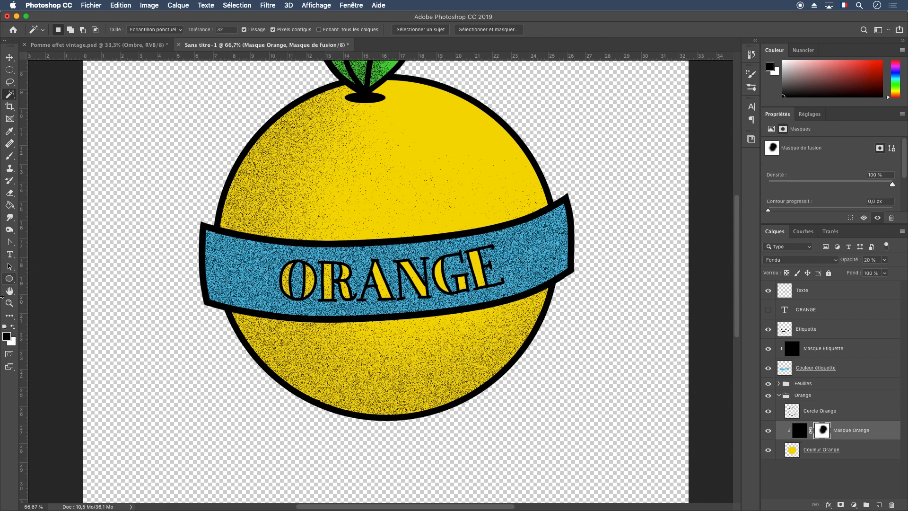
pyautogui.click(10, 156)
pyautogui.rightClick(143, 154)
pyautogui.moveTo(184, 177); pyautogui.dragTo(215, 180)
pyautogui.click(208, 253)
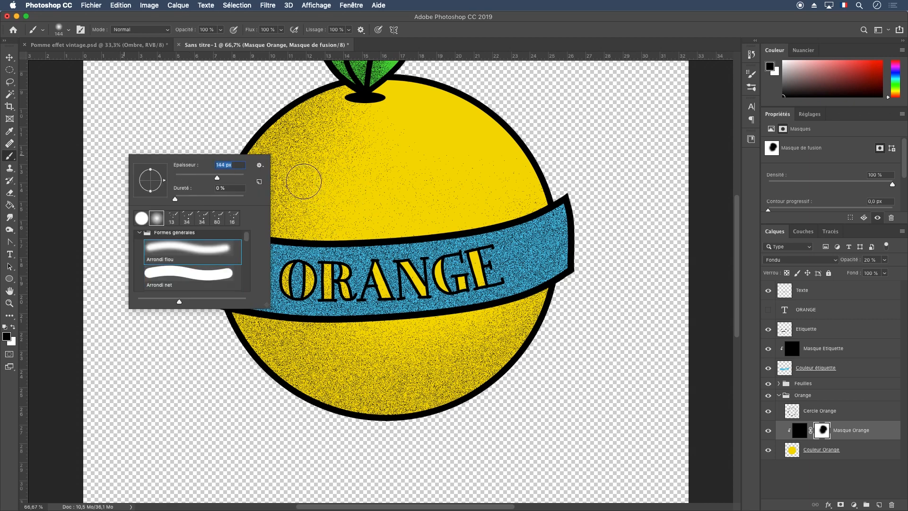
pyautogui.click(398, 272)
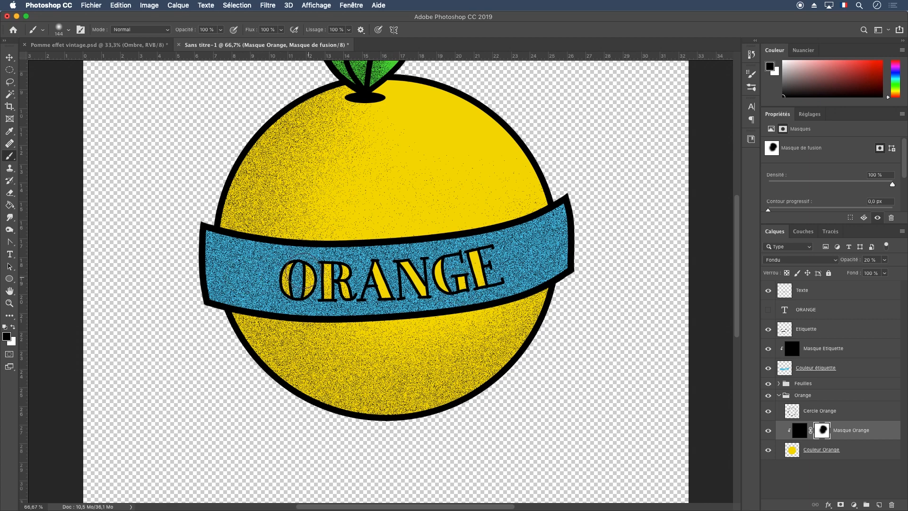
pyautogui.press('x')
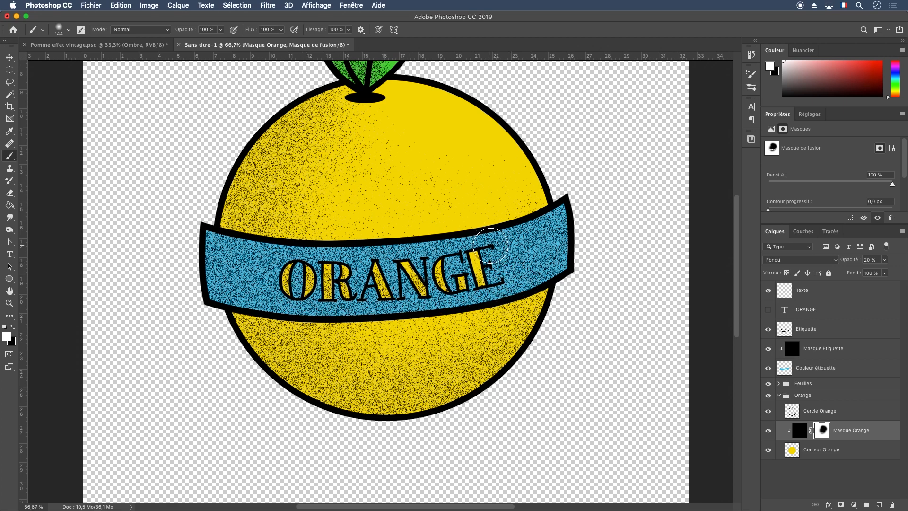
pyautogui.press('x')
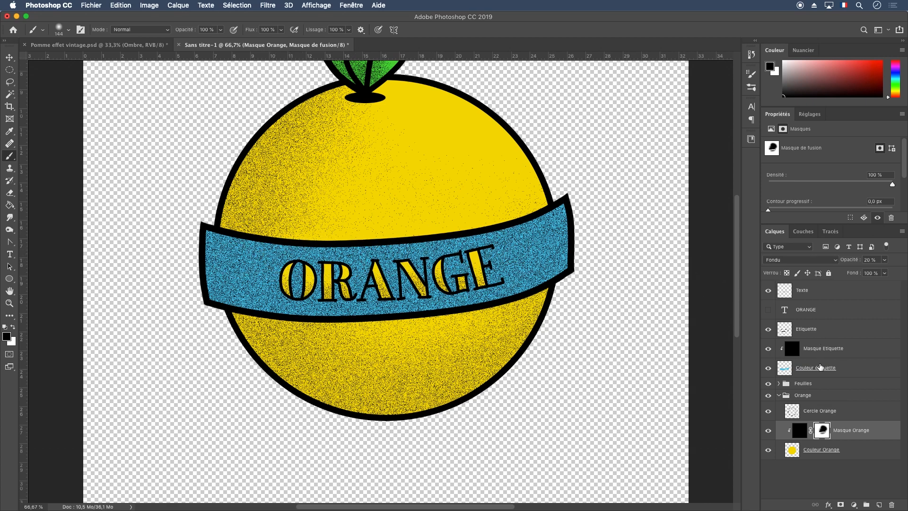
# Add a reveal-all layer mask to the Masque Etiquette layer
pyautogui.click(879, 355)
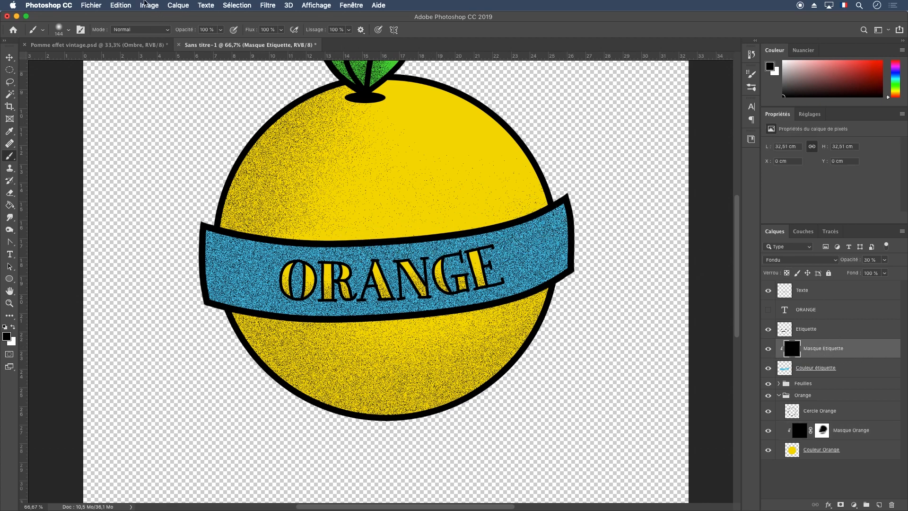
pyautogui.click(175, 5)
pyautogui.moveTo(288, 157)
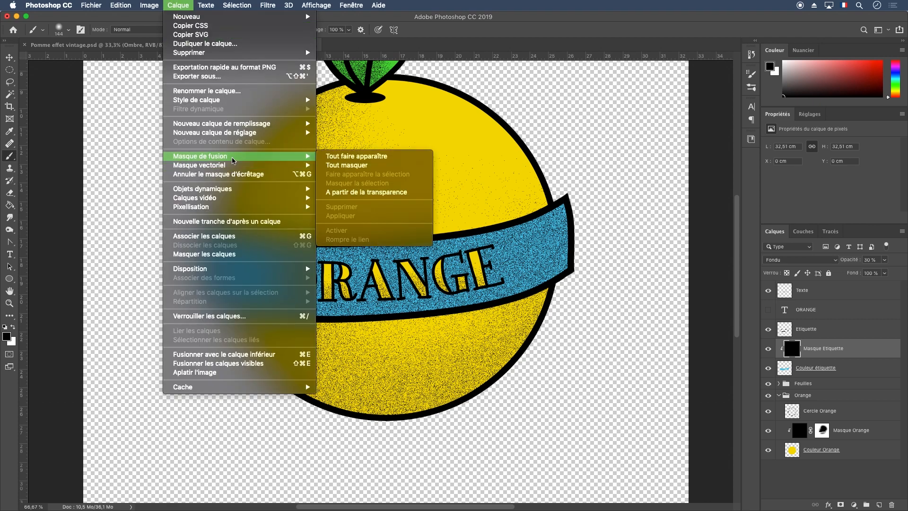
pyautogui.click(380, 159)
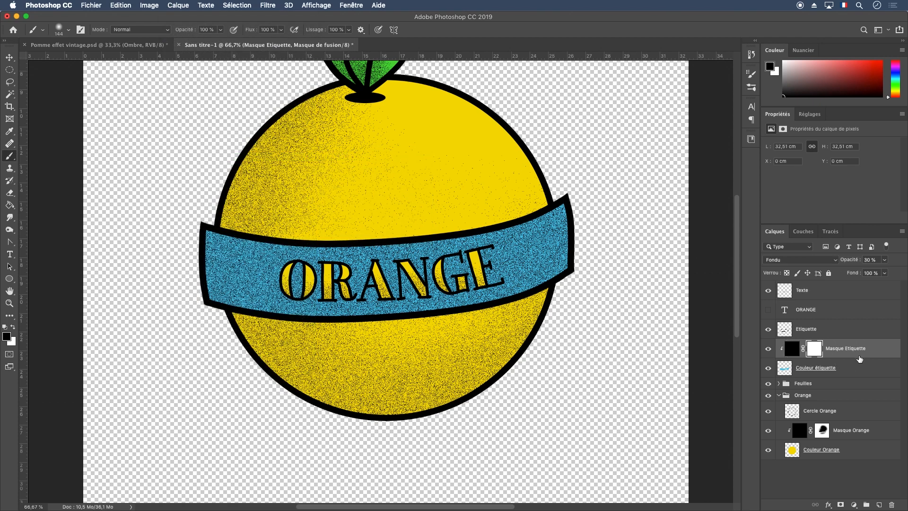
# Fade the grain on the upper part of the label by painting its mask black with a soft 303 px brush at 66% flow
pyautogui.moveTo(255, 244)
pyautogui.mouseDown()
pyautogui.moveTo(436, 246)
pyautogui.moveTo(584, 217)
pyautogui.moveTo(647, 191)
pyautogui.moveTo(593, 228)
pyautogui.moveTo(586, 206)
pyautogui.moveTo(506, 241)
pyautogui.moveTo(433, 252)
pyautogui.moveTo(263, 252)
pyautogui.moveTo(162, 228)
pyautogui.mouseUp()
pyautogui.click(281, 31)
pyautogui.rightClick(532, 126)
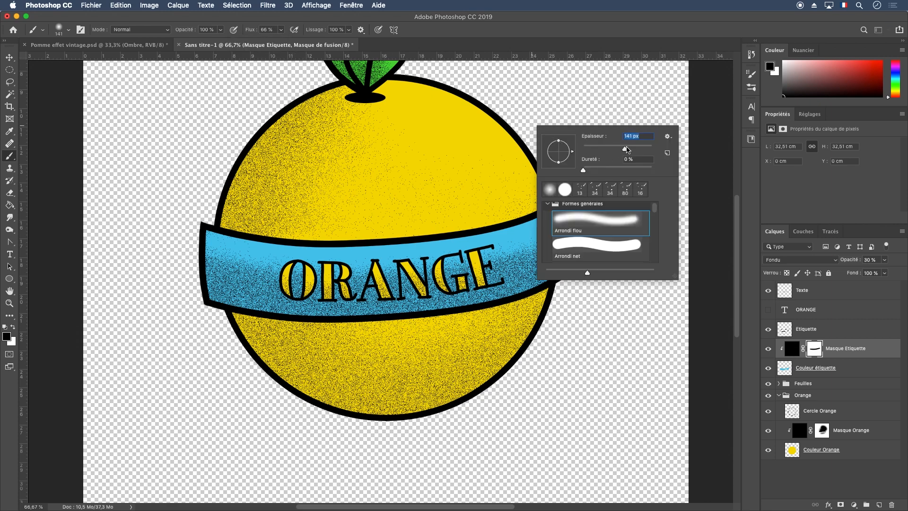
pyautogui.moveTo(593, 204)
pyautogui.mouseDown()
pyautogui.moveTo(599, 227)
pyautogui.moveTo(297, 251)
pyautogui.moveTo(176, 226)
pyautogui.moveTo(416, 232)
pyautogui.moveTo(631, 196)
pyautogui.mouseUp()
pyautogui.moveTo(360, 254); pyautogui.dragTo(162, 233)
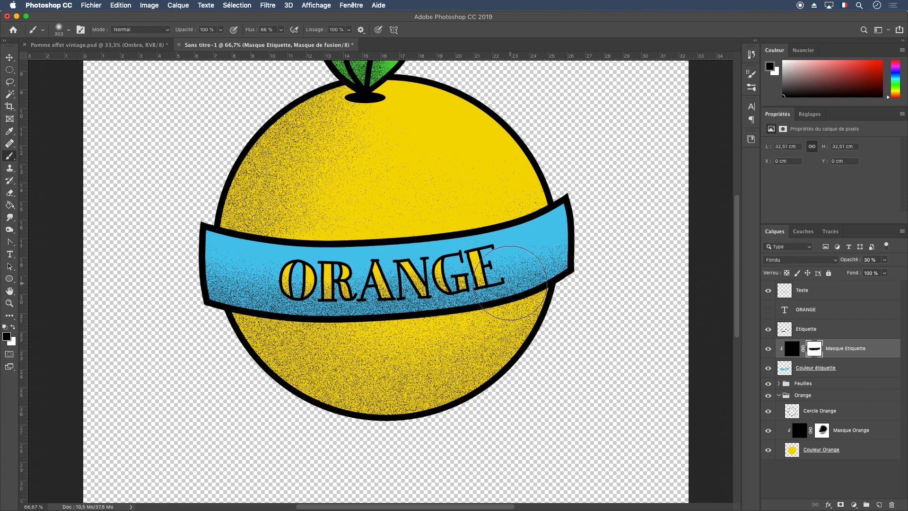
# Examine the label's grain shading and lettering from the whole orange down to a close view
pyautogui.press('super+minus')
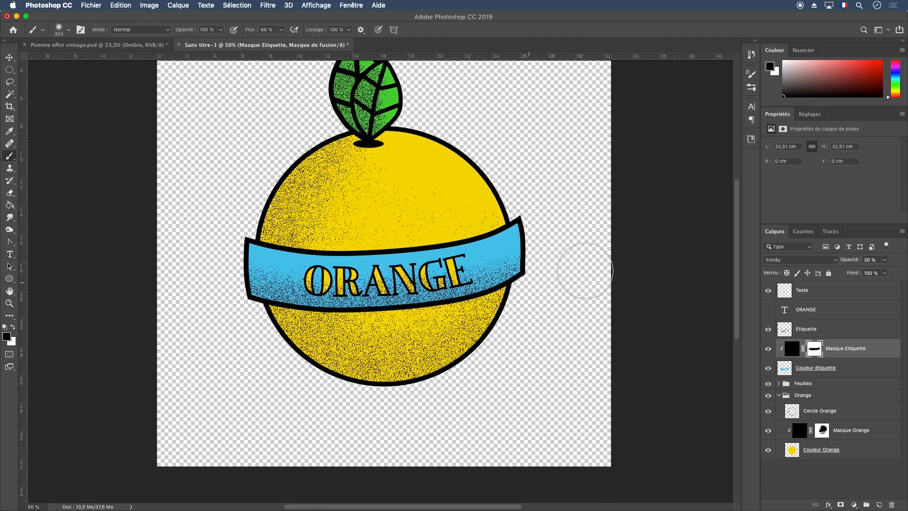
pyautogui.press('super+plus')
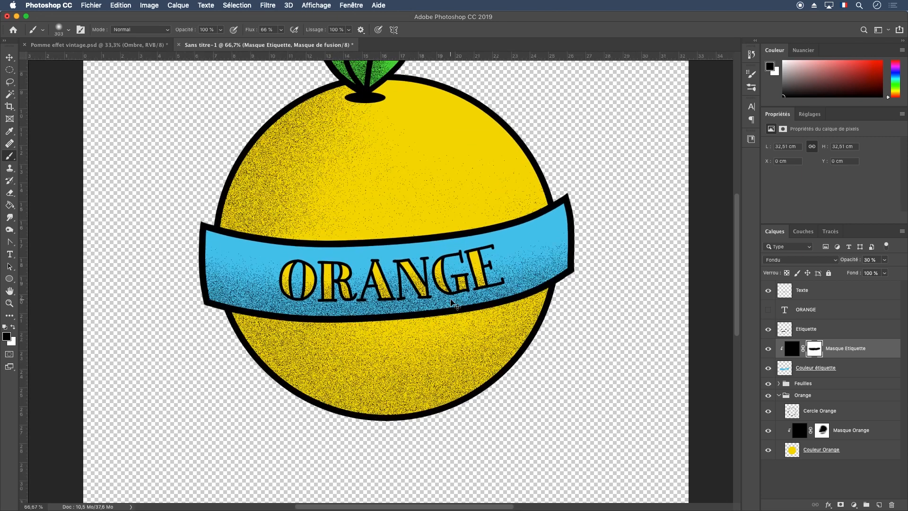
pyautogui.press('super+minus')
pyautogui.press('super+minus')
pyautogui.press('super+plus')
pyautogui.press('super+plus')
pyautogui.press('super+plus')
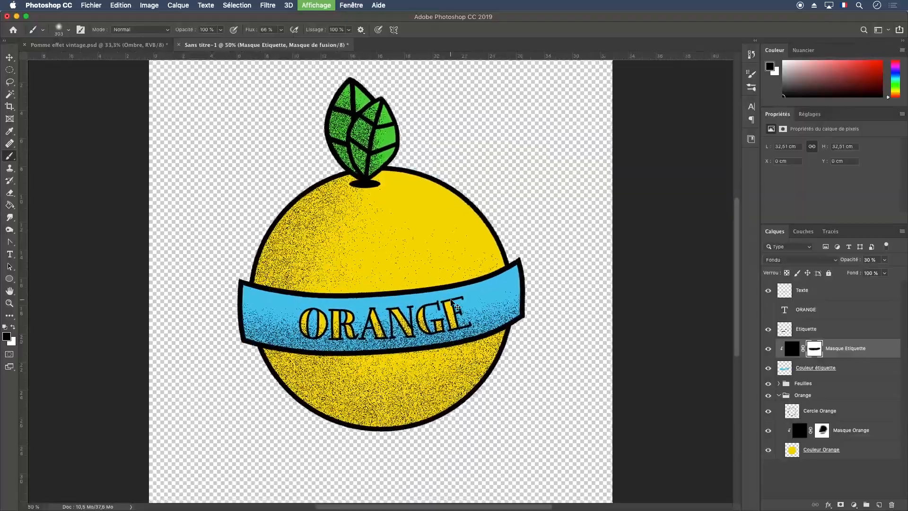
pyautogui.moveTo(416, 276); pyautogui.dragTo(298, 207)
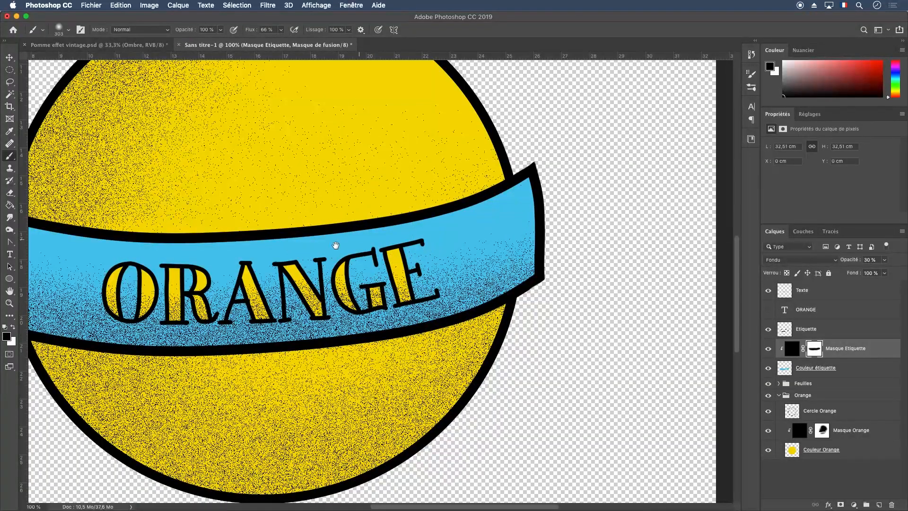
pyautogui.moveTo(337, 246); pyautogui.dragTo(357, 204)
pyautogui.press('super+r')
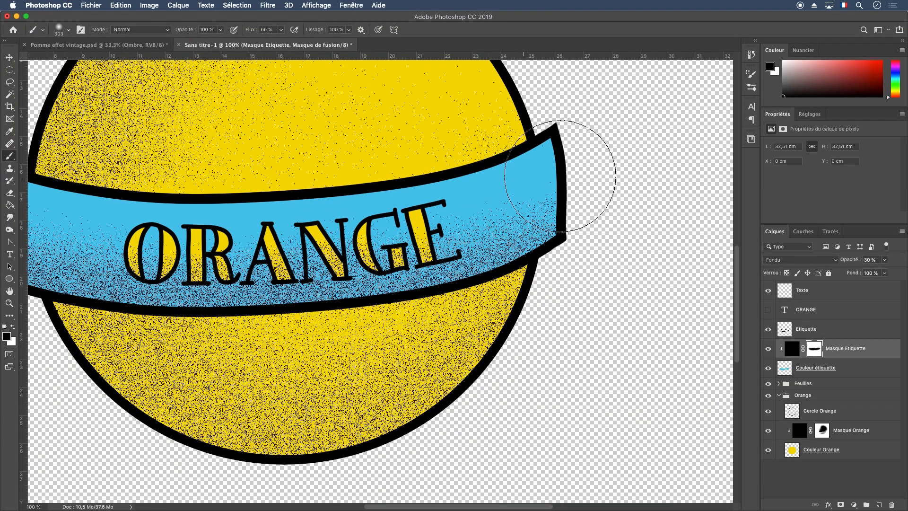
# Set up the Arrondi net hard brush at 46 px for painting on the Etiquette layer
pyautogui.click(816, 294)
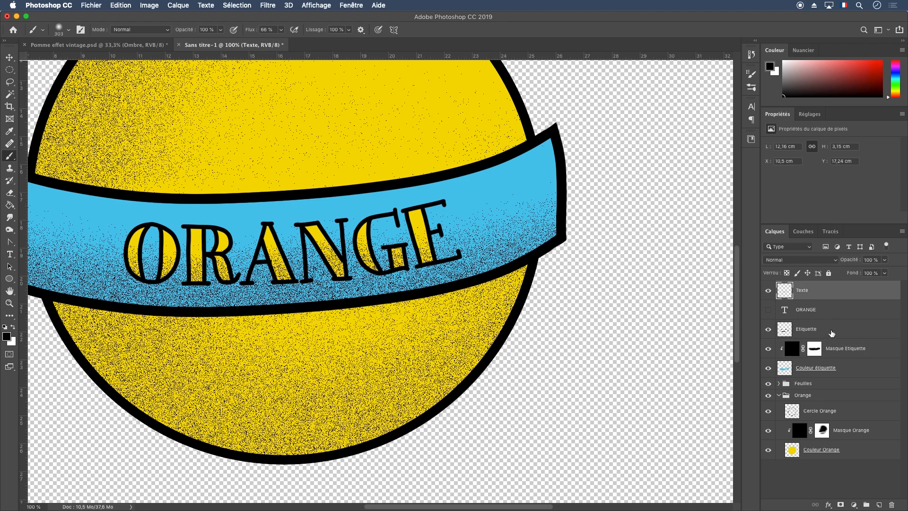
pyautogui.click(832, 333)
pyautogui.rightClick(600, 188)
pyautogui.moveTo(681, 206); pyautogui.dragTo(663, 209)
pyautogui.click(651, 303)
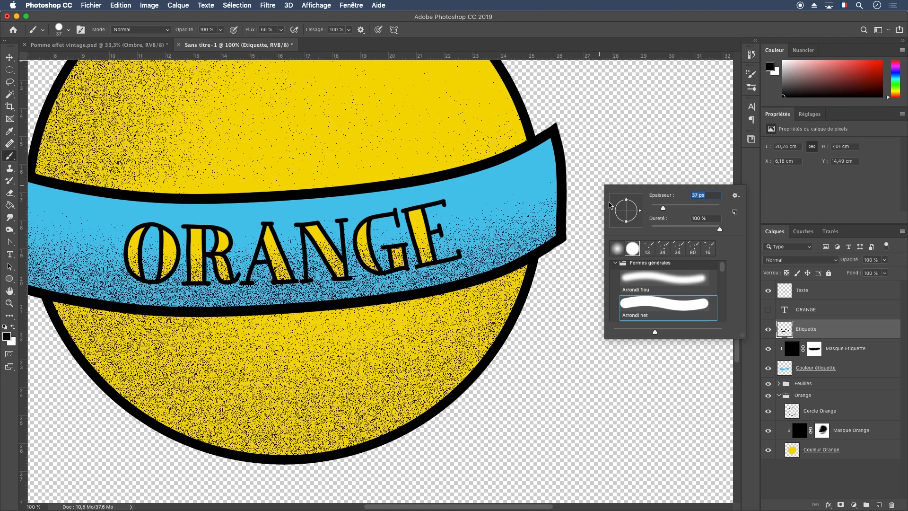
pyautogui.write('20')
pyautogui.press('Return')
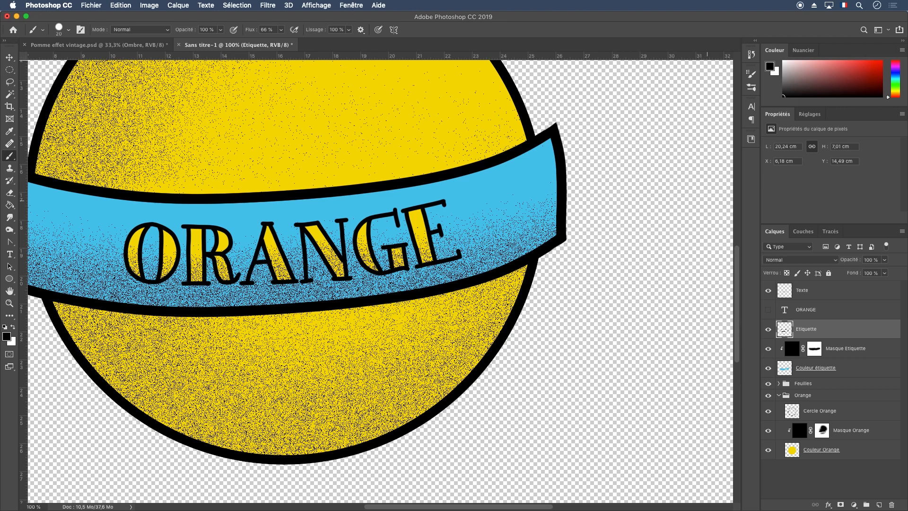
pyautogui.rightClick(484, 223)
pyautogui.moveTo(553, 245); pyautogui.dragTo(559, 244)
pyautogui.press('Return')
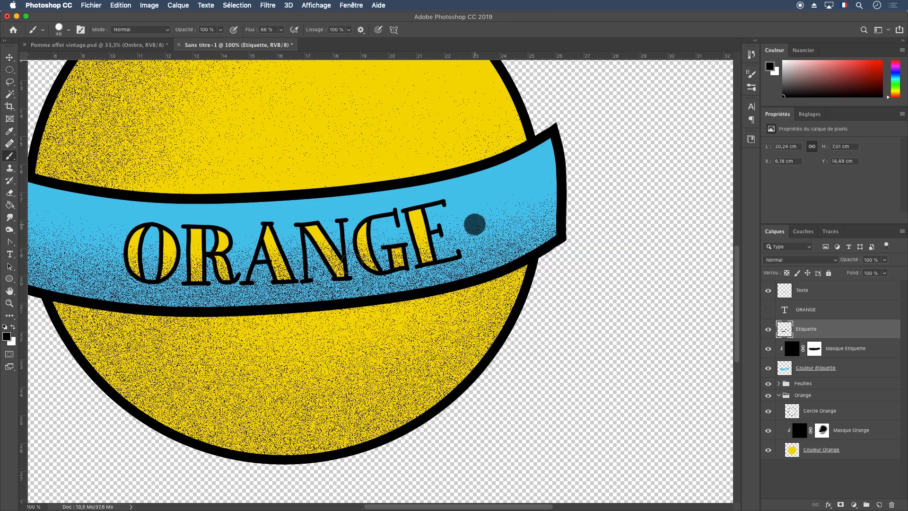
# Raise the brush flow to 100% and paint one round black dot on each side of the ORANGE lettering
pyautogui.click(281, 30)
pyautogui.moveTo(272, 42); pyautogui.dragTo(315, 47)
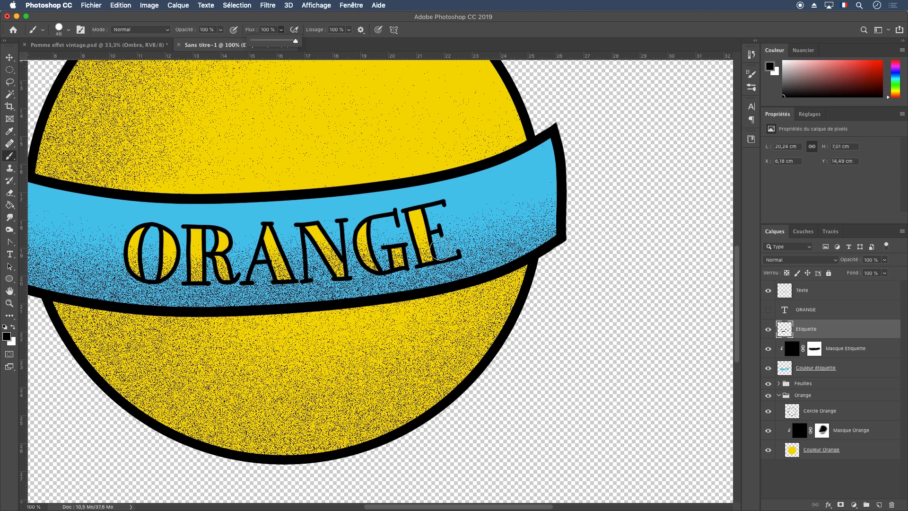
pyautogui.click(474, 226)
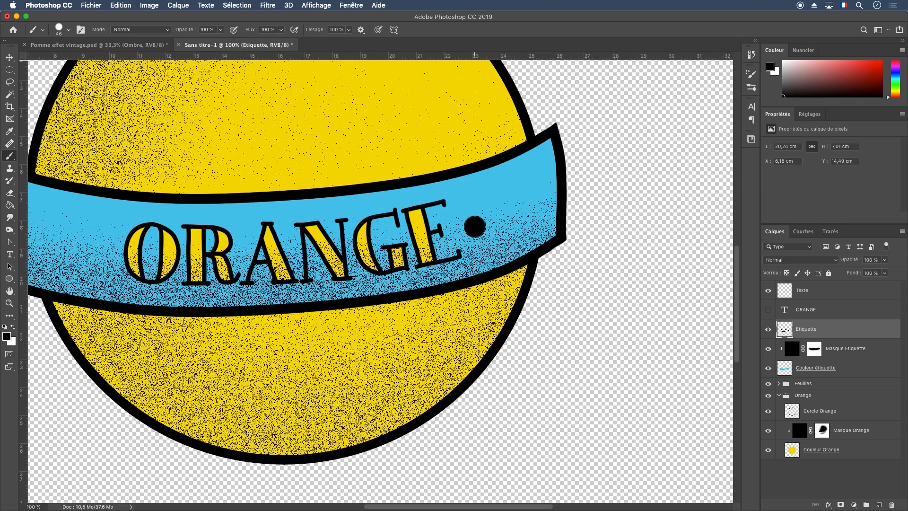
pyautogui.click(91, 247)
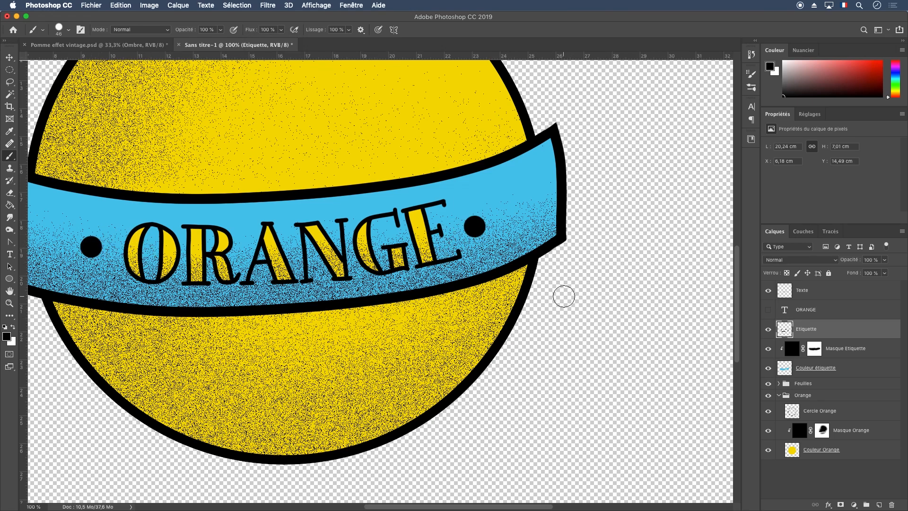
# Paint short black crease strokes at both ends of the label with a 24 px hard brush, undoing unwanted strokes
pyautogui.press('super+minus')
pyautogui.press('super+minus')
pyautogui.rightClick(559, 282)
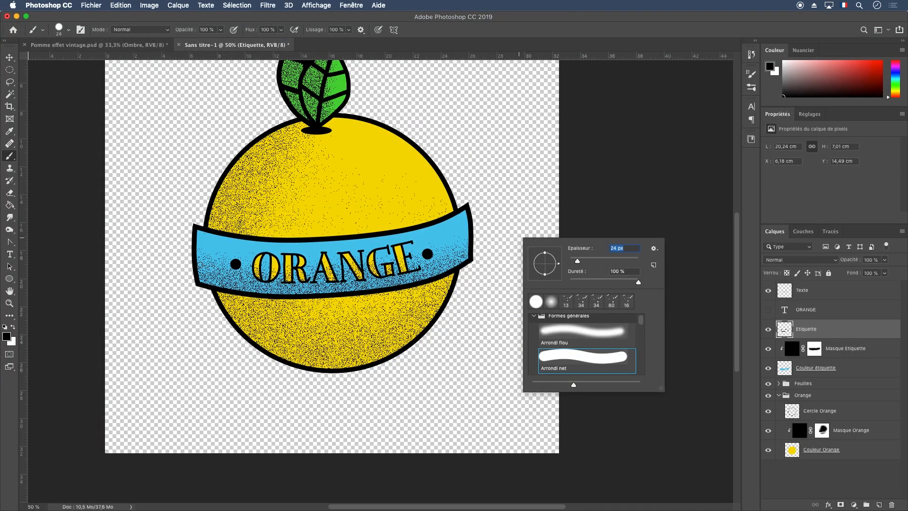
pyautogui.click(195, 257)
pyautogui.moveTo(206, 257); pyautogui.dragTo(218, 260)
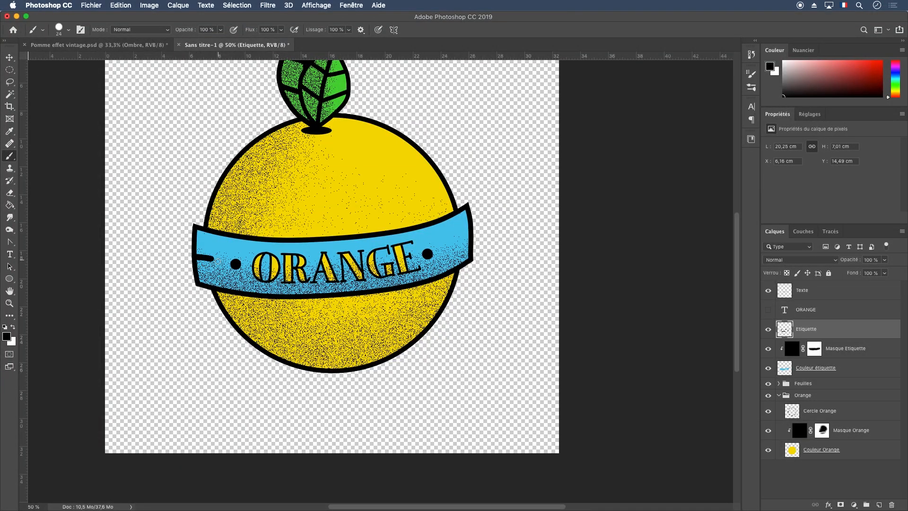
pyautogui.press('super+z')
pyautogui.moveTo(465, 242); pyautogui.dragTo(472, 239)
pyautogui.press('super+z')
# Paint small black dots near the orange's edges on the Couleur Orange layer with hard brushes of 24 px and 15 px
pyautogui.click(796, 452)
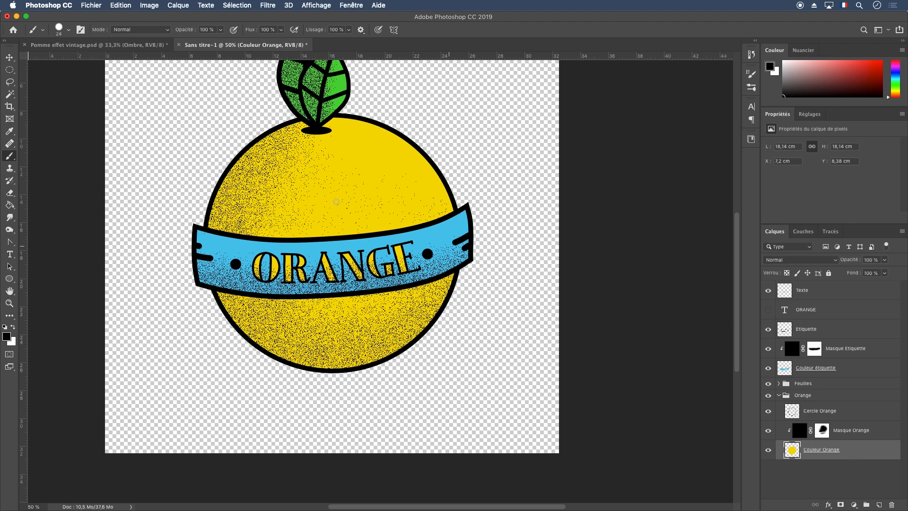
pyautogui.rightClick(304, 173)
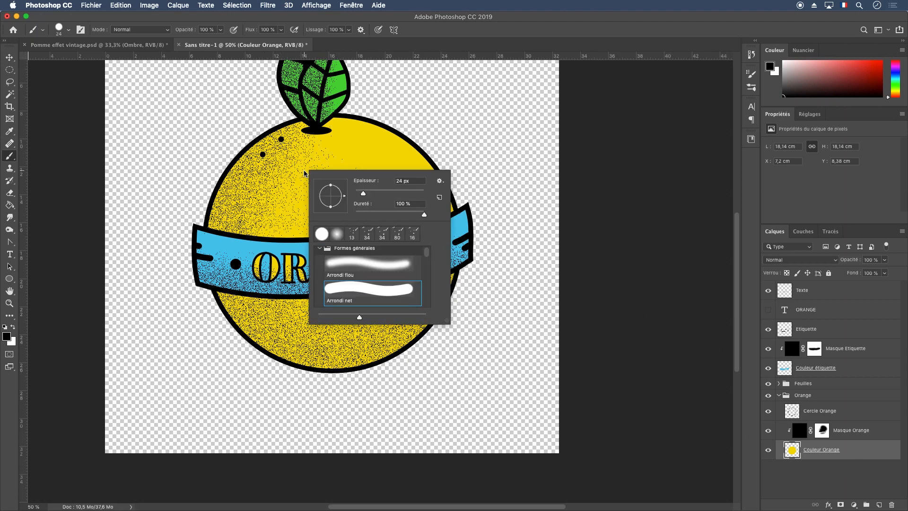
pyautogui.moveTo(365, 194); pyautogui.dragTo(360, 193)
pyautogui.press('Return')
pyautogui.click(278, 150)
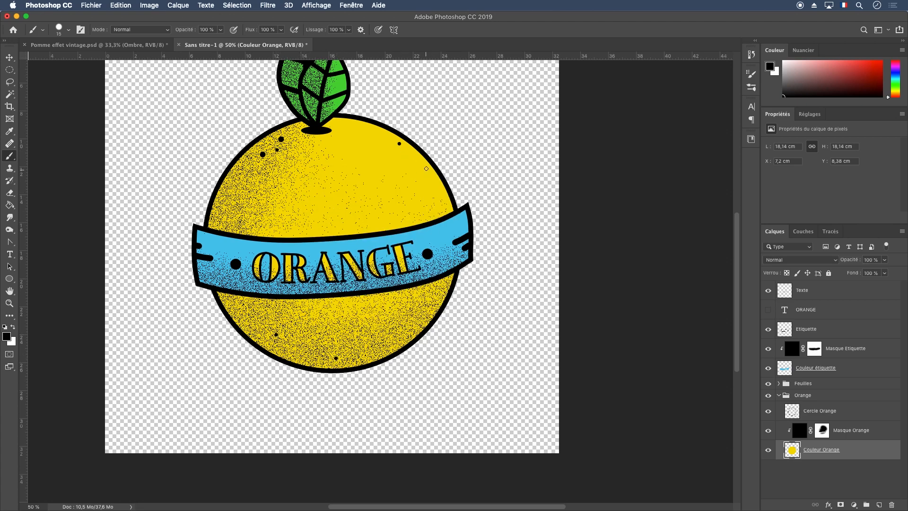
# Paint a larger black dot at the orange's upper-left edge with a 42 px hard brush
pyautogui.rightClick(303, 166)
pyautogui.moveTo(358, 188); pyautogui.dragTo(363, 190)
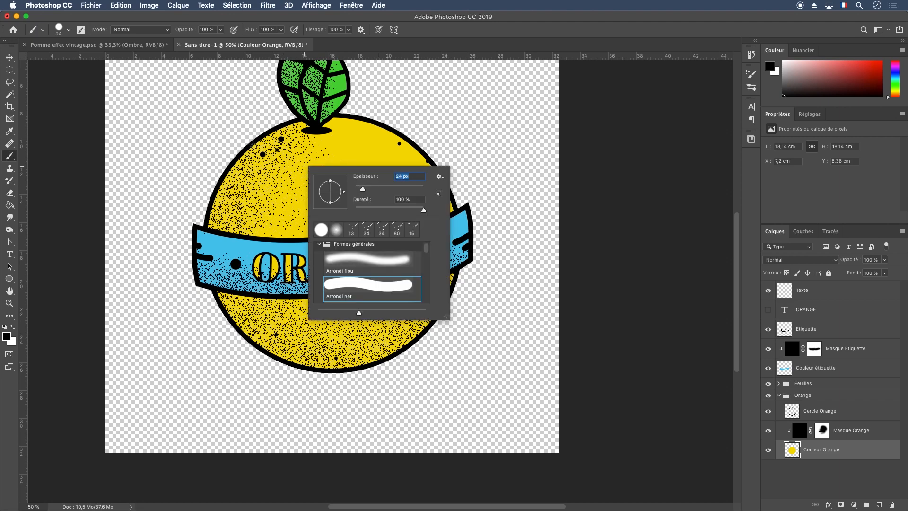
pyautogui.moveTo(369, 191); pyautogui.dragTo(372, 191)
pyautogui.click(259, 143)
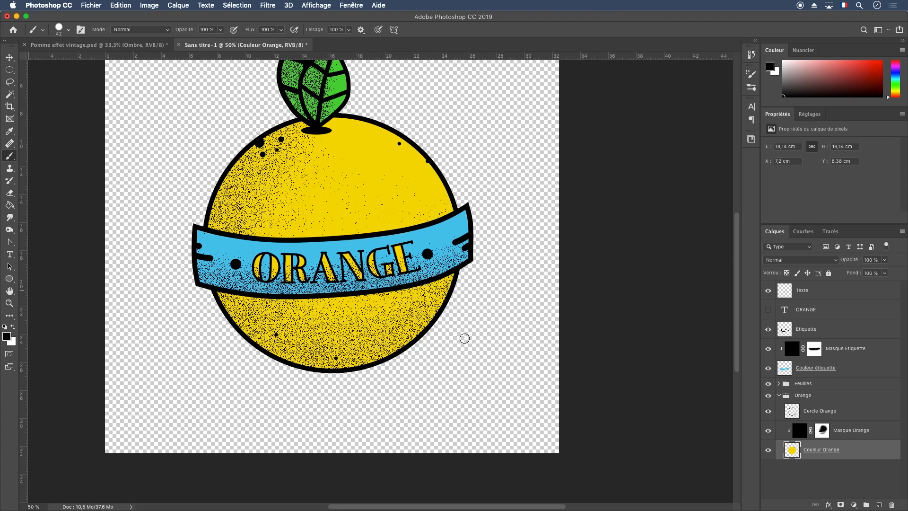
pyautogui.moveTo(347, 184); pyautogui.dragTo(361, 265)
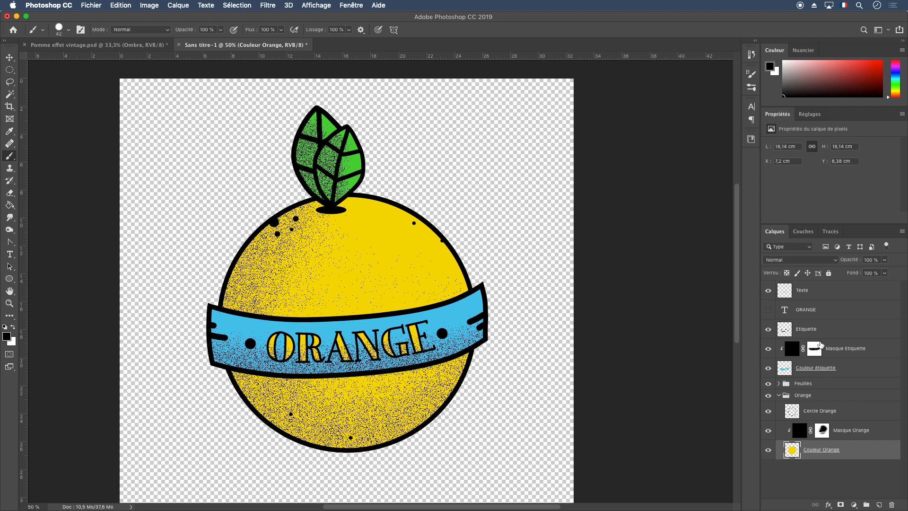
# Add small black dots to the leaves on both Couleur feuille layers with a 13 px hard brush
pyautogui.click(779, 384)
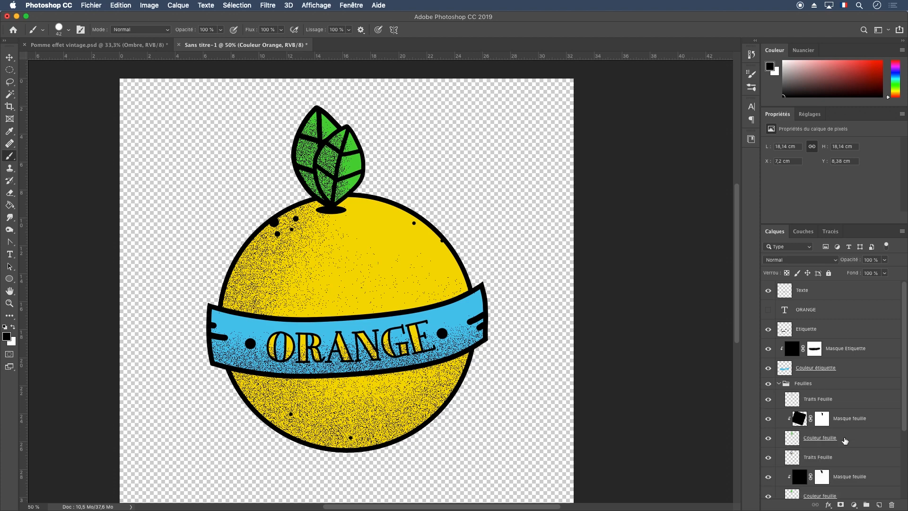
pyautogui.scroll(-1, 837, 441)
pyautogui.scroll(-4, 838, 441)
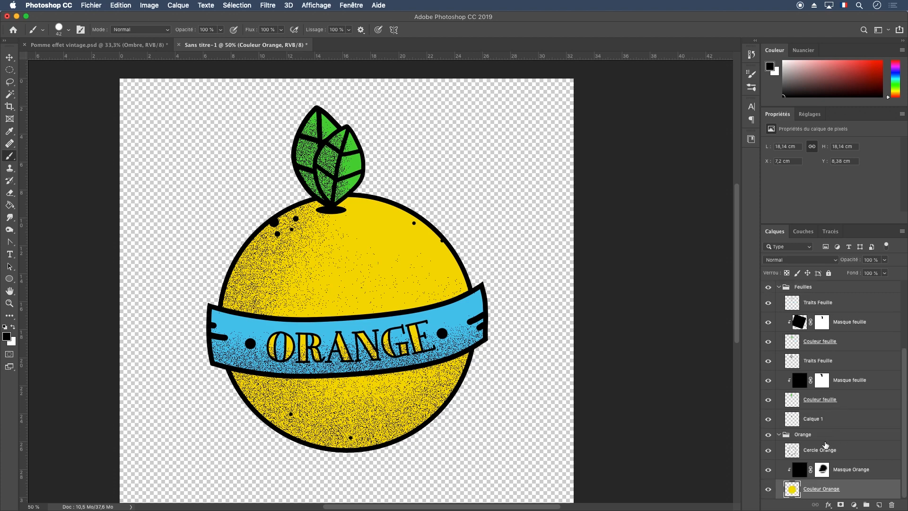
pyautogui.click(825, 405)
pyautogui.rightClick(419, 144)
pyautogui.moveTo(482, 167); pyautogui.dragTo(472, 167)
pyautogui.press('Return')
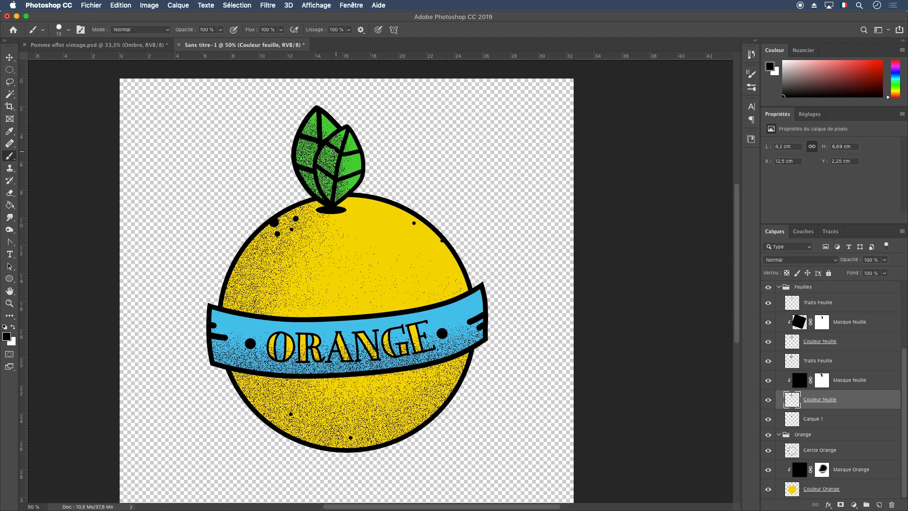
pyautogui.click(768, 400)
pyautogui.click(768, 400)
pyautogui.click(824, 347)
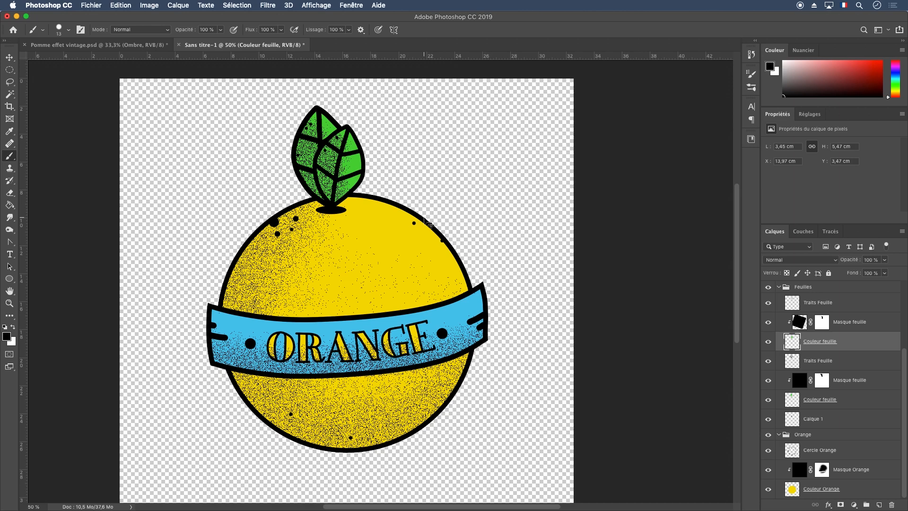
# Delete the hidden ORANGE text layer and collapse the Feuilles and Orange groups
pyautogui.press('super+minus')
pyautogui.press('super+plus')
pyautogui.press('super+plus')
pyautogui.press('super+plus')
pyautogui.moveTo(464, 263); pyautogui.dragTo(439, 206)
pyautogui.click(779, 287)
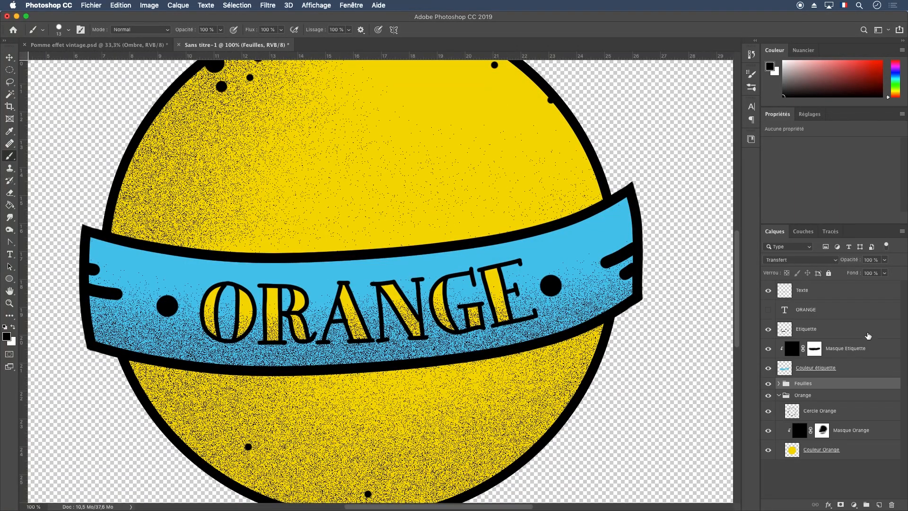
pyautogui.moveTo(807, 311); pyautogui.dragTo(892, 504)
pyautogui.click(827, 292)
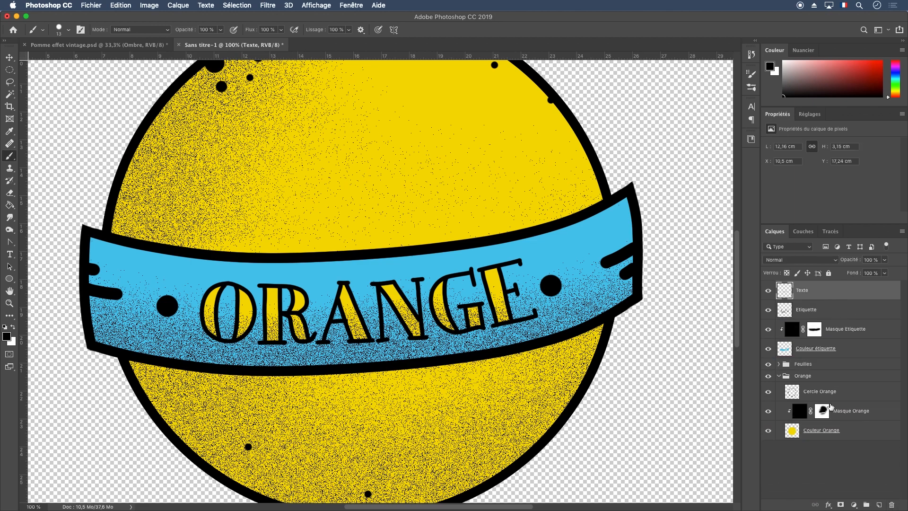
pyautogui.click(779, 376)
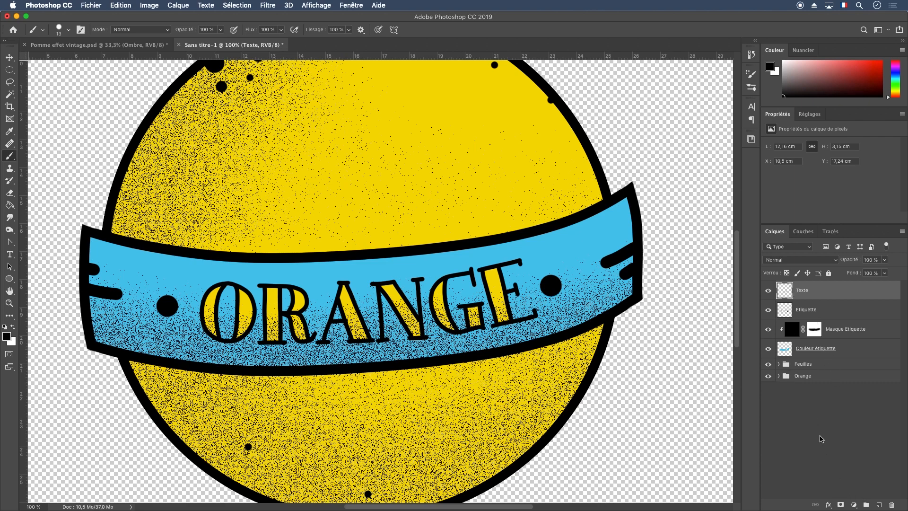
# Create a new layer group above the Texte layer and name it Etiquette 2
pyautogui.click(866, 504)
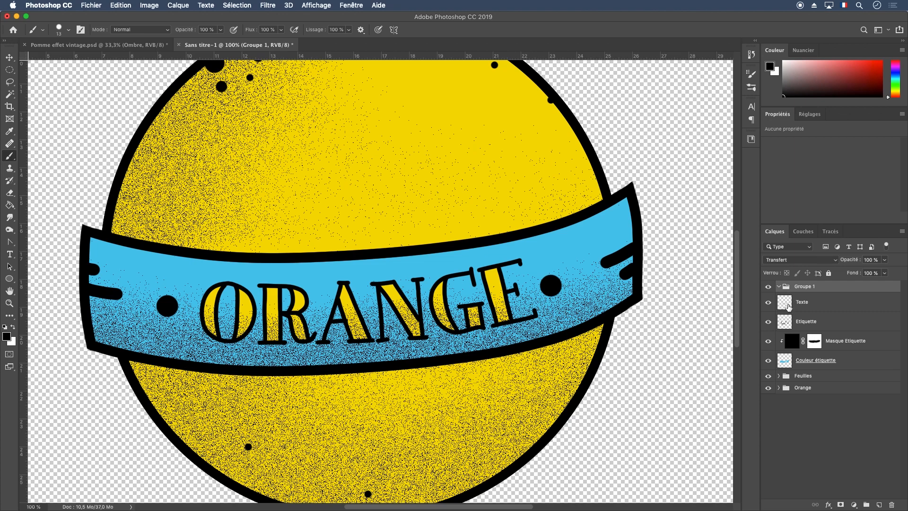
pyautogui.doubleClick(805, 287)
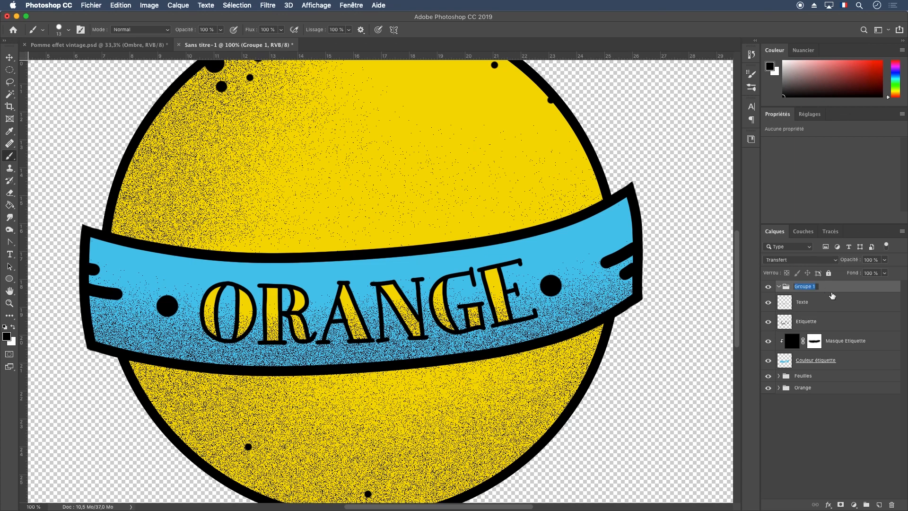
pyautogui.write('Etiquette 2')
pyautogui.press('Return')
pyautogui.click(779, 286)
# Add a new empty layer above the Etiquette 2 group
pyautogui.click(807, 305)
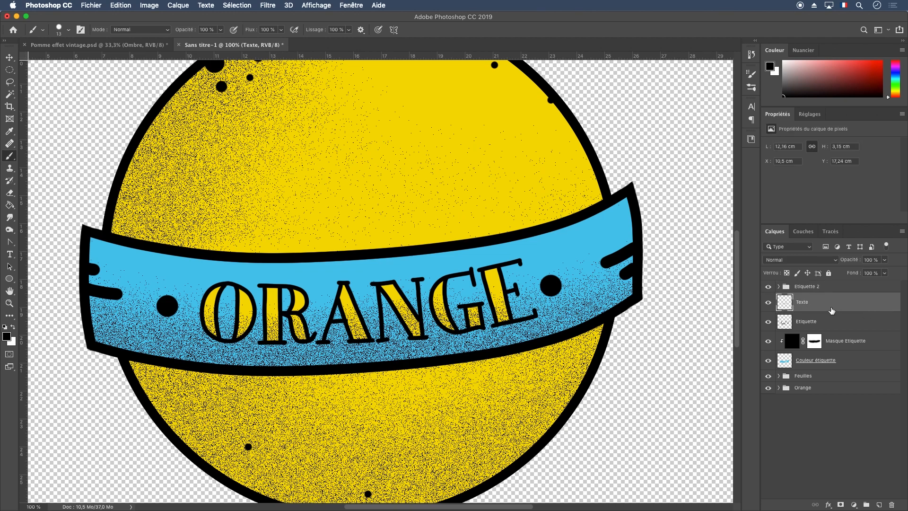
pyautogui.click(810, 290)
pyautogui.click(880, 504)
pyautogui.moveTo(533, 368); pyautogui.dragTo(636, 401)
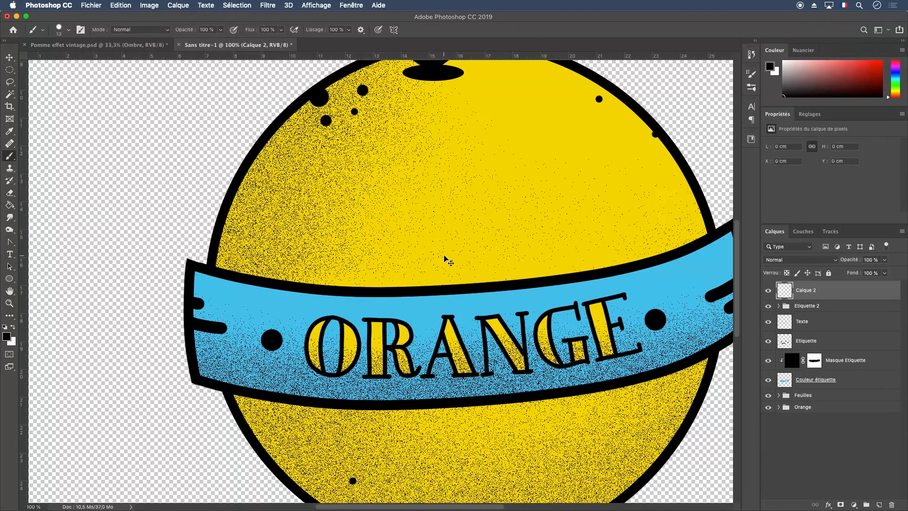
pyautogui.press('super+plus')
pyautogui.press('super+minus')
pyautogui.press('super+minus')
pyautogui.moveTo(299, 295); pyautogui.dragTo(300, 254)
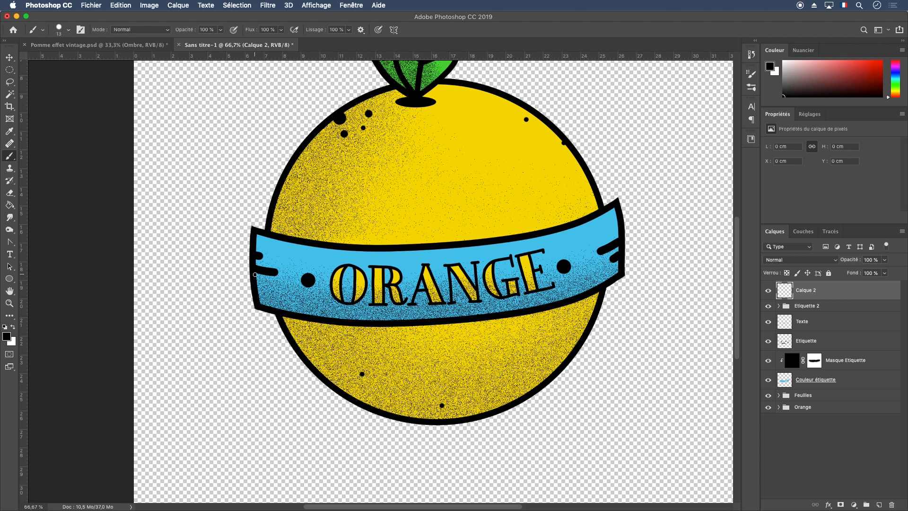
pyautogui.moveTo(254, 274)
pyautogui.mouseDown()
pyautogui.moveTo(195, 257)
pyautogui.moveTo(210, 263)
pyautogui.moveTo(238, 312)
pyautogui.moveTo(229, 299)
pyautogui.moveTo(192, 333)
pyautogui.moveTo(201, 327)
pyautogui.moveTo(296, 341)
pyautogui.mouseUp()
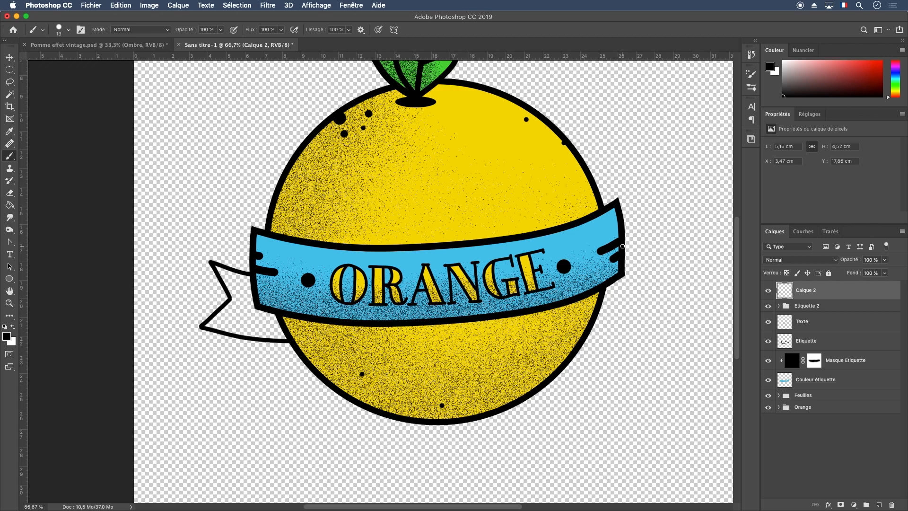
pyautogui.press('super+z')
pyautogui.press('super+z')
pyautogui.press('super+z')
pyautogui.press('super+z')
# Outline a forked black ribbon tail at each end of the label with a 20 px hard brush, redoing unwanted strokes
pyautogui.rightClick(369, 238)
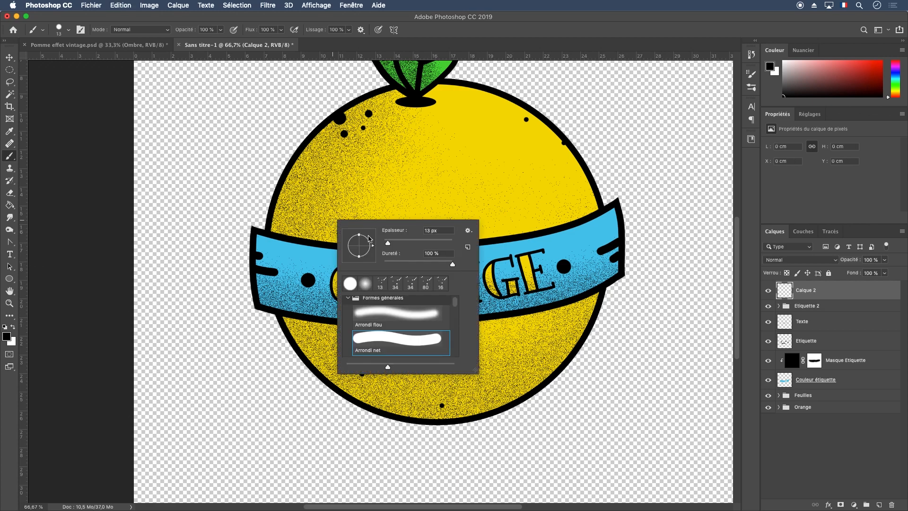
pyautogui.click(440, 230)
pyautogui.write('20')
pyautogui.press('Return')
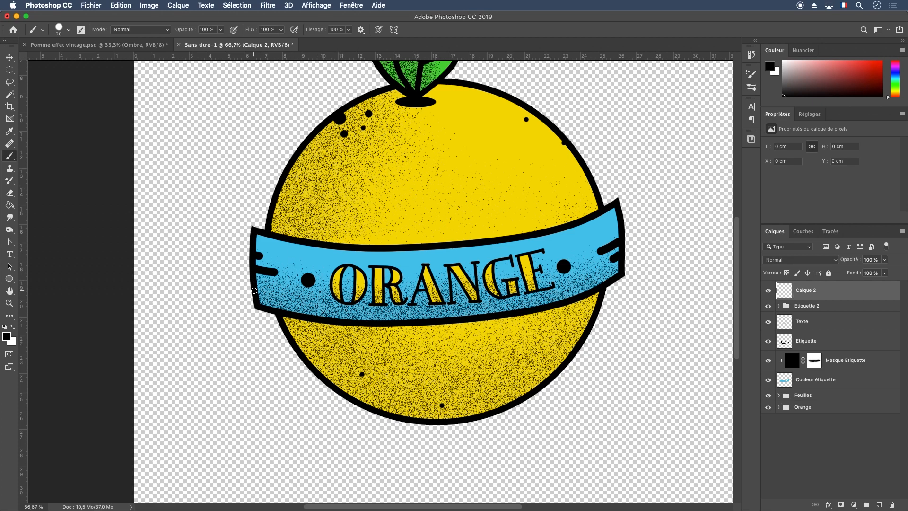
pyautogui.moveTo(254, 291)
pyautogui.mouseDown()
pyautogui.moveTo(196, 276)
pyautogui.moveTo(250, 323)
pyautogui.moveTo(239, 313)
pyautogui.moveTo(186, 328)
pyautogui.moveTo(307, 356)
pyautogui.mouseUp()
pyautogui.press('super+z')
pyautogui.press('super+z')
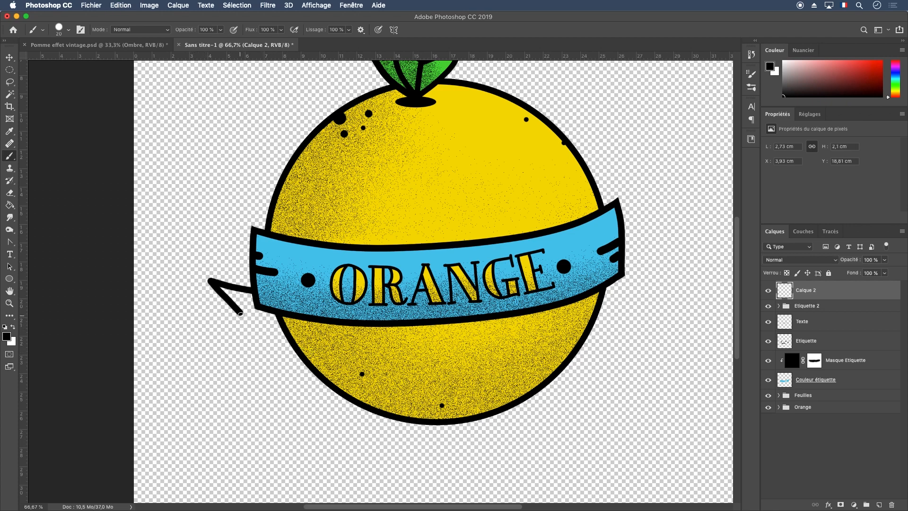
pyautogui.moveTo(240, 316)
pyautogui.mouseDown()
pyautogui.moveTo(194, 346)
pyautogui.moveTo(308, 357)
pyautogui.mouseUp()
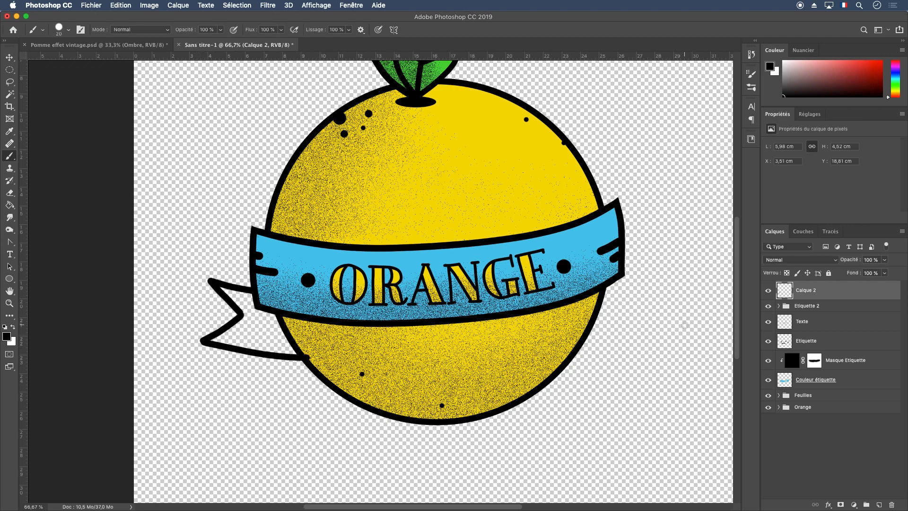
pyautogui.moveTo(621, 256)
pyautogui.mouseDown()
pyautogui.moveTo(685, 238)
pyautogui.moveTo(673, 243)
pyautogui.moveTo(639, 304)
pyautogui.moveTo(648, 290)
pyautogui.moveTo(696, 317)
pyautogui.moveTo(563, 344)
pyautogui.mouseUp()
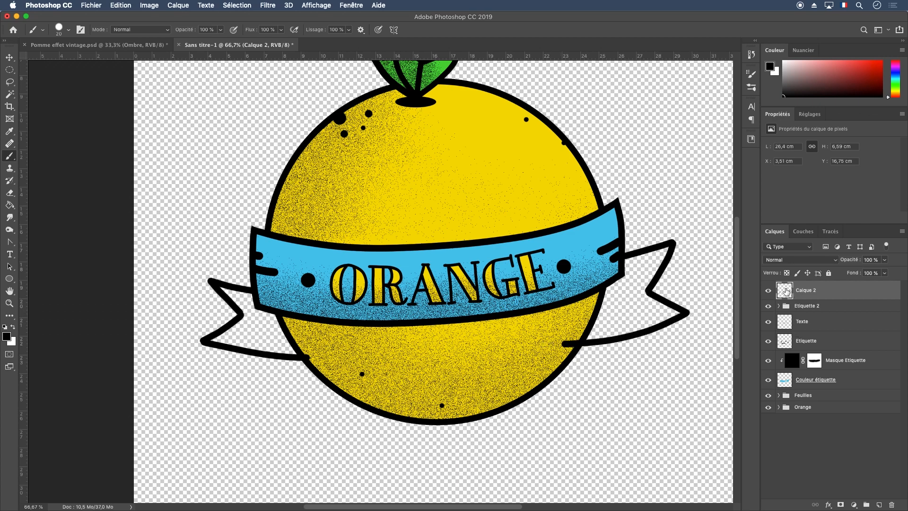
# Place the ribbon outline layer in the Etiquette 2 group beneath the Orange group and rename the layer Etiquette 2
pyautogui.moveTo(788, 293); pyautogui.dragTo(788, 401)
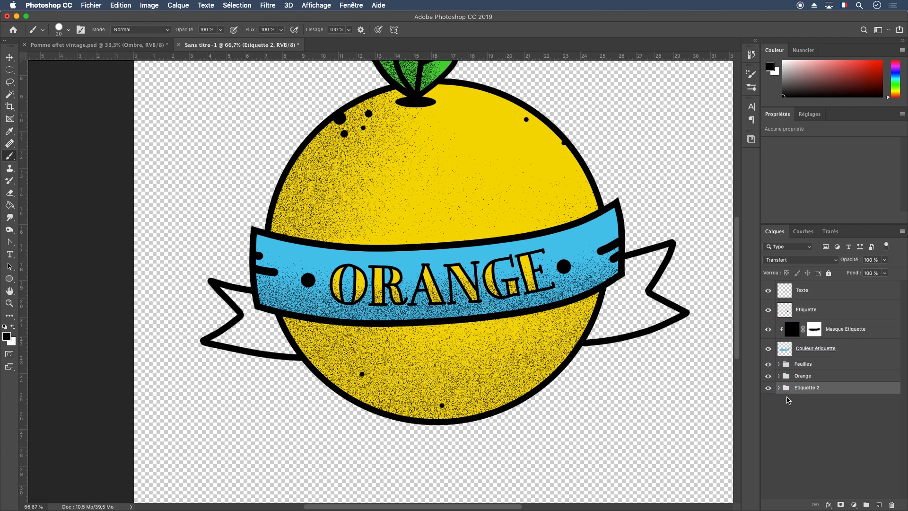
pyautogui.click(779, 390)
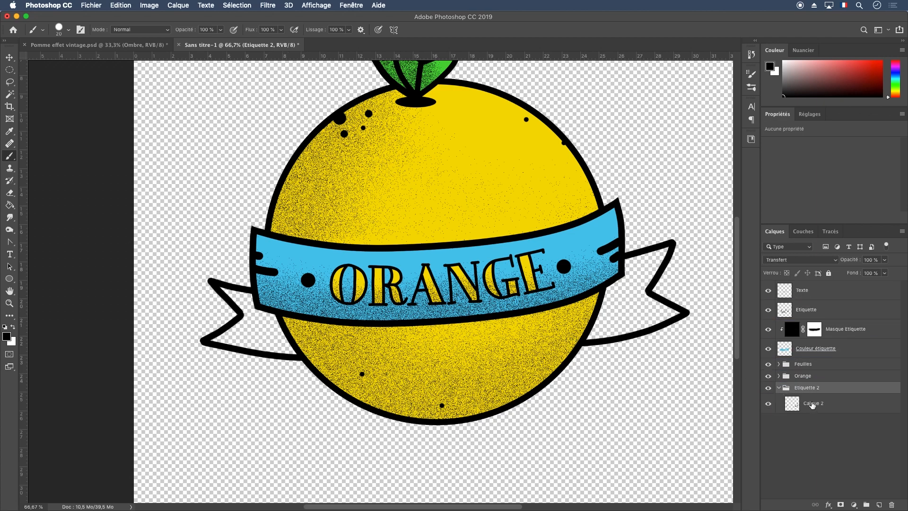
pyautogui.doubleClick(811, 403)
pyautogui.write('Eti')
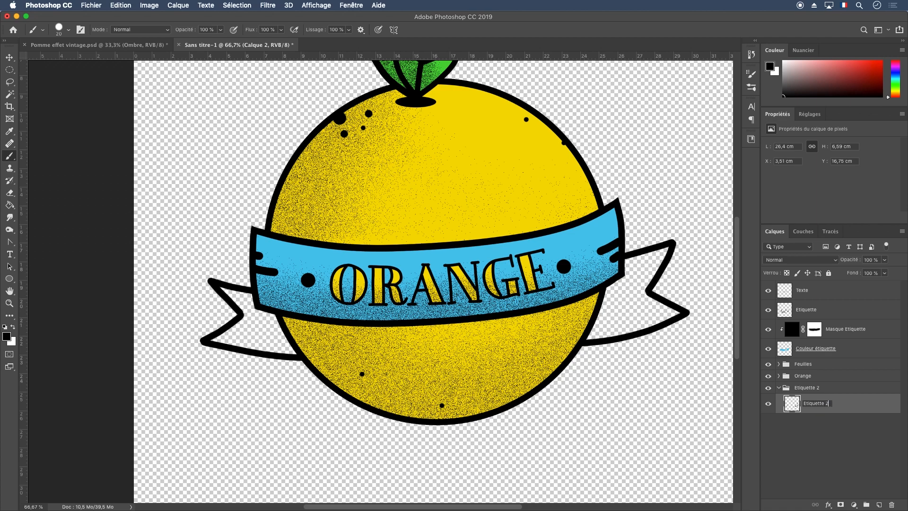
pyautogui.press('Return')
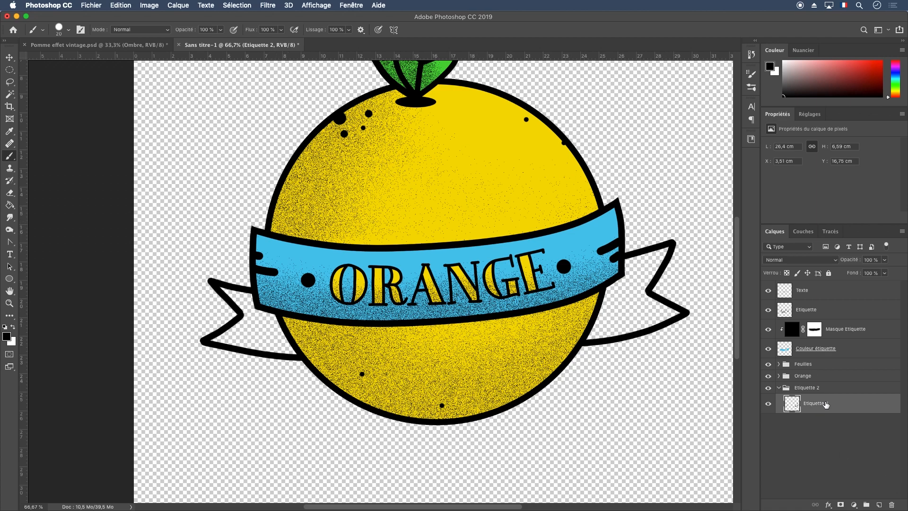
# Add a new layer beneath the Etiquette 2 outline layer and name it Couleur étiquette
pyautogui.click(879, 504)
pyautogui.moveTo(816, 406); pyautogui.dragTo(822, 431)
pyautogui.doubleClick(814, 423)
pyautogui.write('Couleur étiquette')
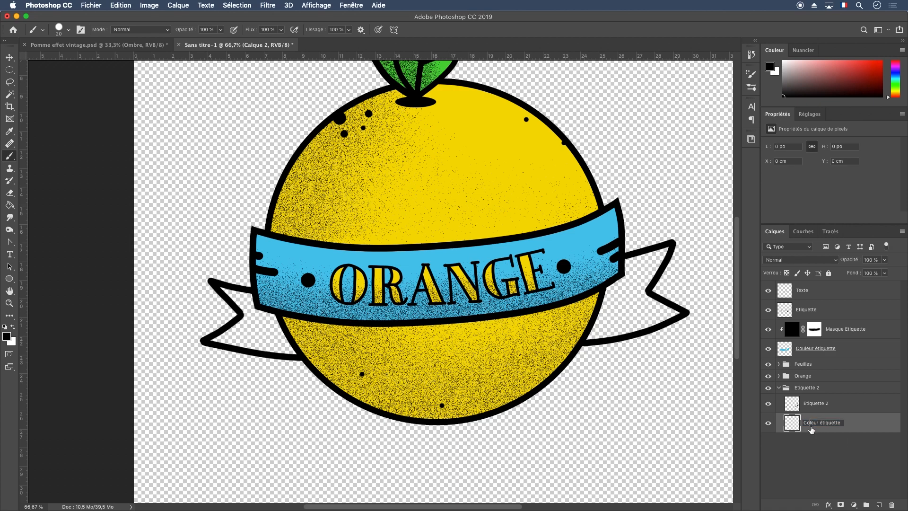
pyautogui.press('Return')
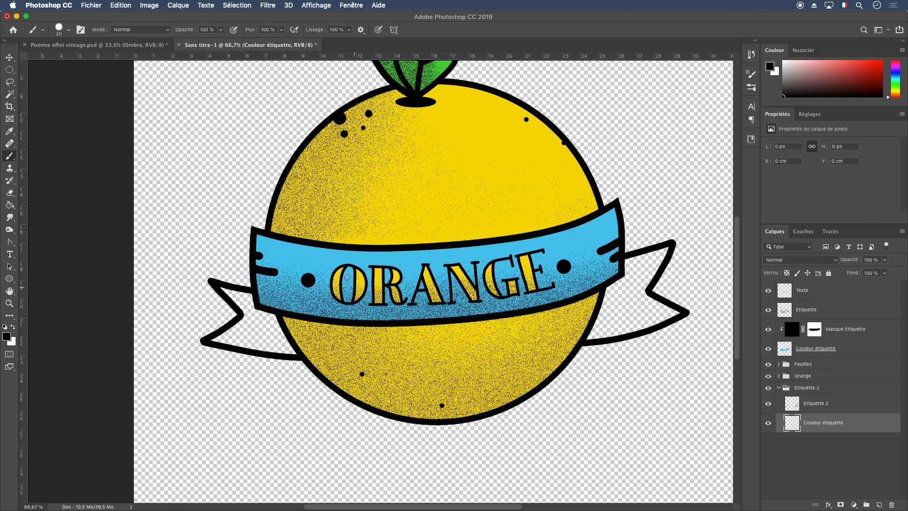
# Paint along the left ribbon tail's inner edges in blue sampled from the label, and lower the brush smoothing to 0%
pyautogui.keyDown('alt'); pyautogui.click(330, 257); pyautogui.keyUp('alt')
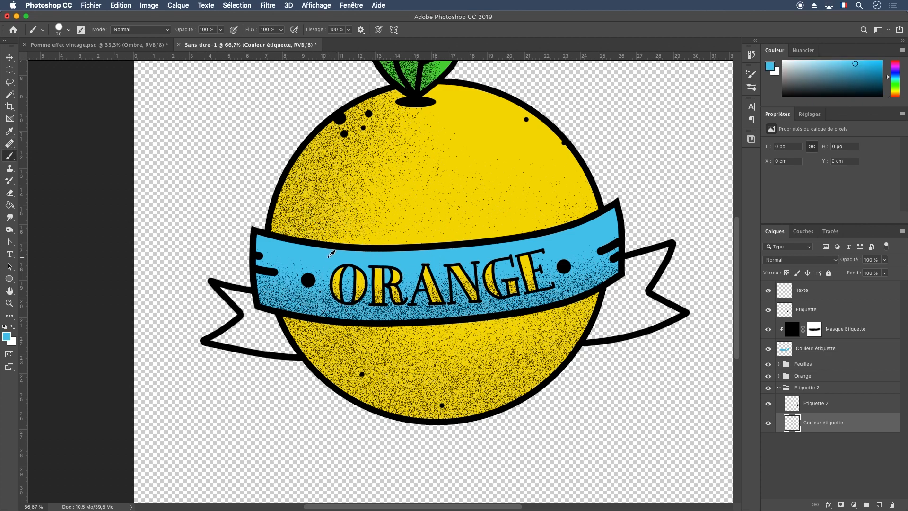
pyautogui.moveTo(238, 292)
pyautogui.mouseDown()
pyautogui.moveTo(258, 295)
pyautogui.moveTo(231, 297)
pyautogui.moveTo(245, 315)
pyautogui.moveTo(219, 340)
pyautogui.moveTo(296, 354)
pyautogui.moveTo(280, 349)
pyautogui.mouseUp()
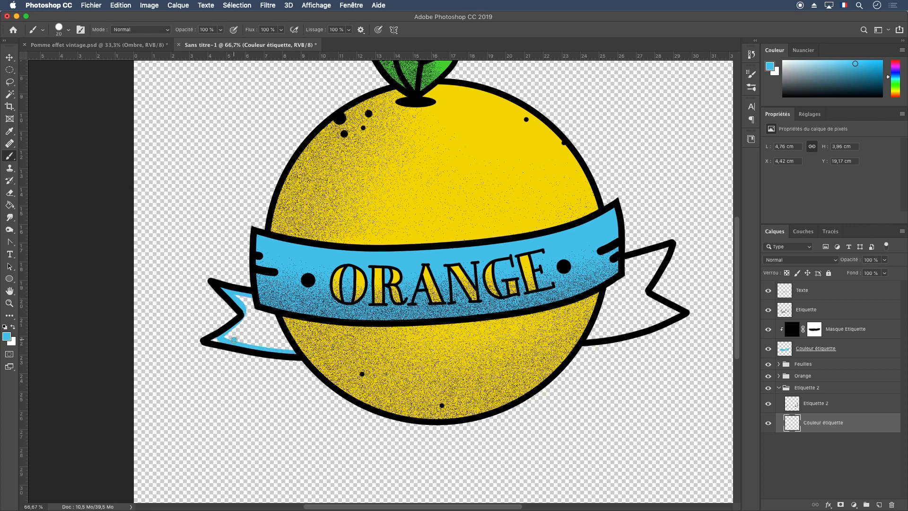
pyautogui.click(210, 340)
pyautogui.click(349, 30)
pyautogui.moveTo(352, 40); pyautogui.dragTo(274, 47)
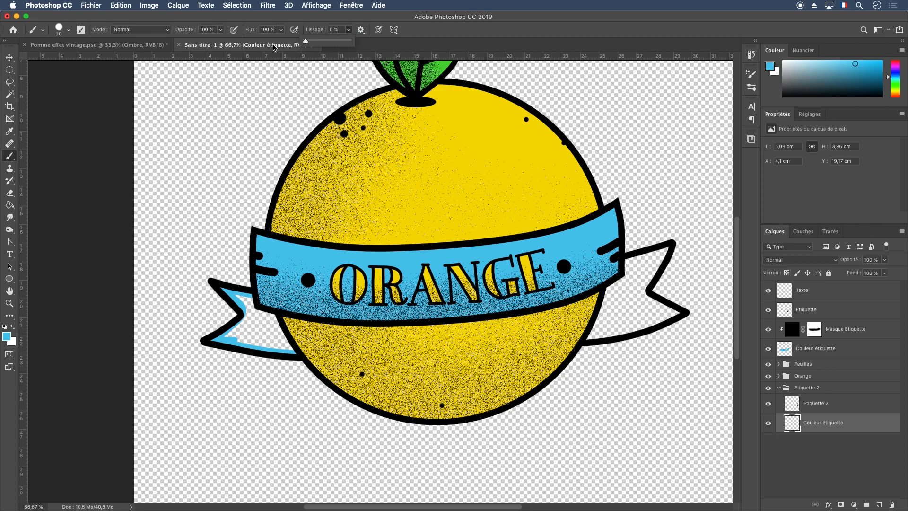
pyautogui.click(214, 340)
pyautogui.moveTo(208, 341); pyautogui.dragTo(271, 342)
# Fill both ribbon tails with blue using a larger hard brush, finishing the right tail's corners with a 24 px brush
pyautogui.rightClick(281, 330)
pyautogui.moveTo(343, 351); pyautogui.dragTo(359, 351)
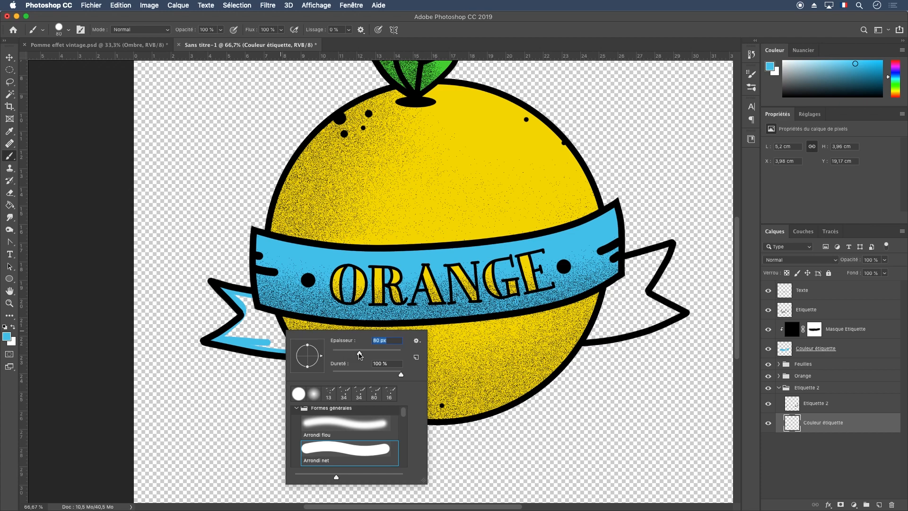
pyautogui.moveTo(272, 336)
pyautogui.mouseDown()
pyautogui.moveTo(235, 336)
pyautogui.moveTo(252, 324)
pyautogui.moveTo(244, 303)
pyautogui.moveTo(280, 321)
pyautogui.moveTo(258, 321)
pyautogui.moveTo(492, 335)
pyautogui.moveTo(565, 285)
pyautogui.moveTo(651, 261)
pyautogui.moveTo(637, 282)
pyautogui.moveTo(640, 271)
pyautogui.moveTo(607, 295)
pyautogui.moveTo(593, 326)
pyautogui.moveTo(658, 313)
pyautogui.moveTo(621, 302)
pyautogui.moveTo(650, 299)
pyautogui.mouseUp()
pyautogui.rightClick(620, 304)
pyautogui.moveTo(698, 326); pyautogui.dragTo(679, 326)
pyautogui.moveTo(660, 260); pyautogui.dragTo(665, 251)
pyautogui.moveTo(664, 315); pyautogui.dragTo(674, 314)
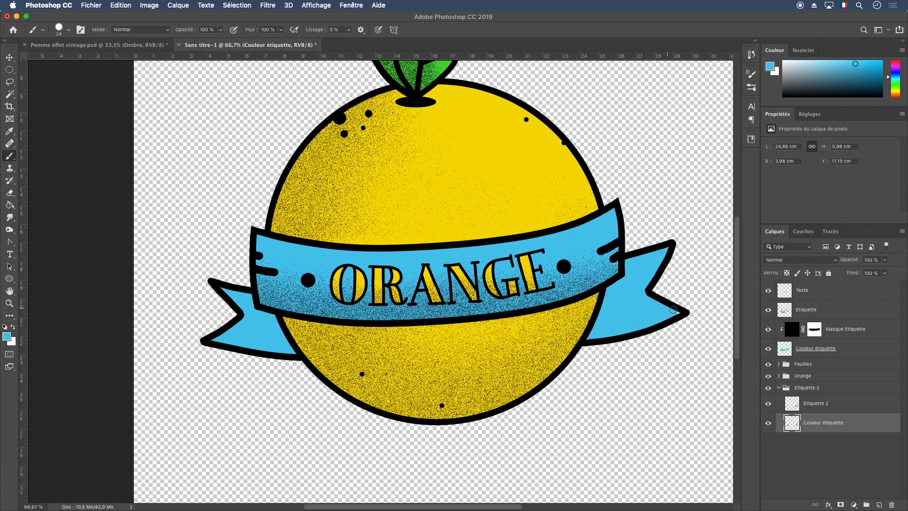
# Add a layer above Couleur étiquette in the Etiquette 2 group, fill it with black and clip it to Couleur étiquette
pyautogui.click(829, 408)
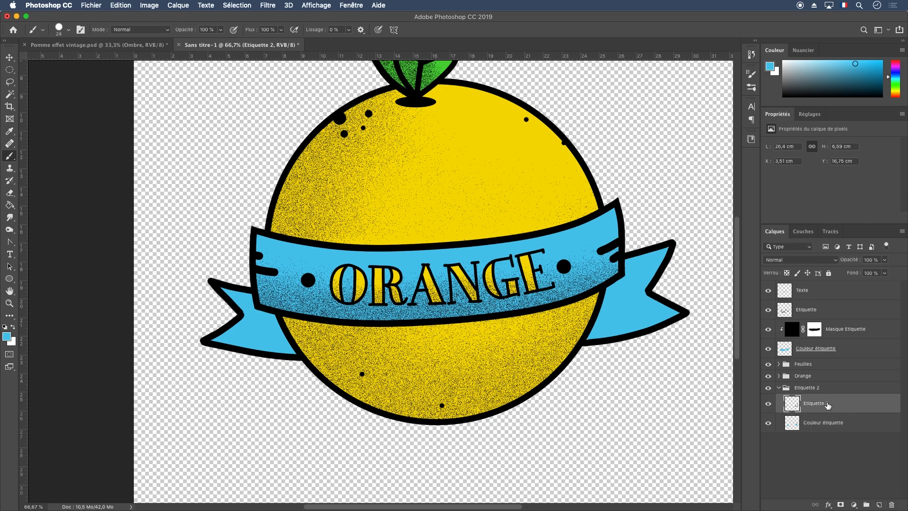
pyautogui.click(826, 428)
pyautogui.click(879, 505)
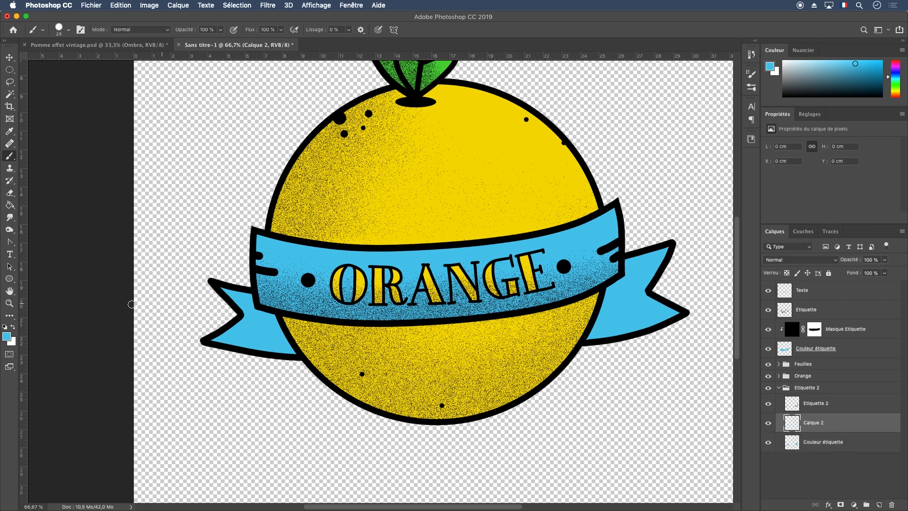
pyautogui.press('d')
pyautogui.press('e')
pyautogui.click(10, 205)
pyautogui.click(495, 362)
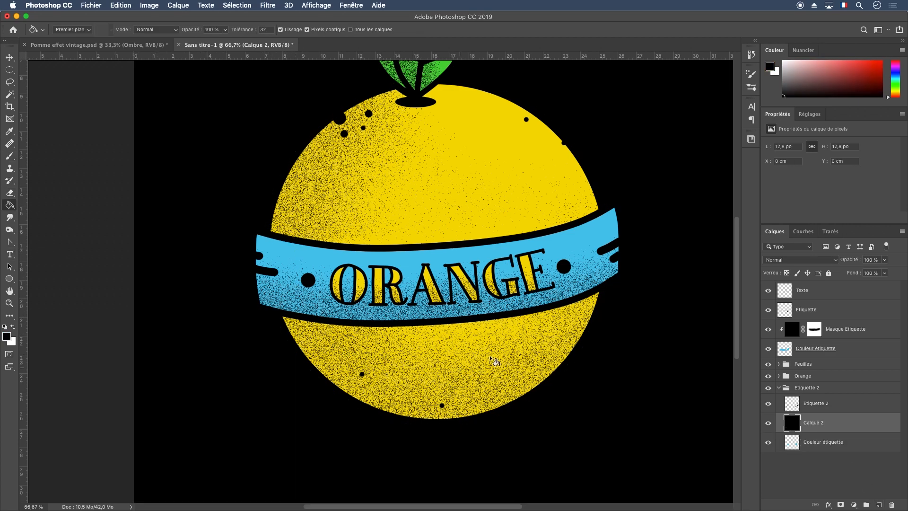
pyautogui.rightClick(861, 425)
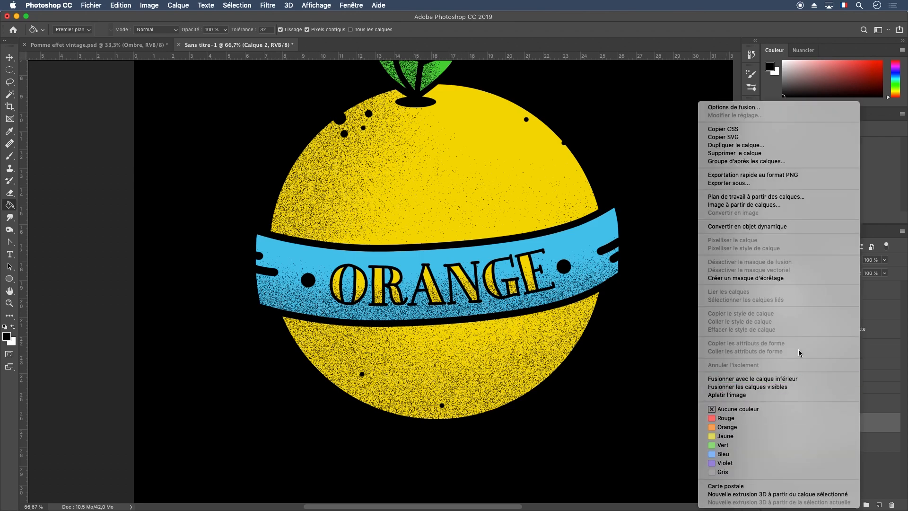
pyautogui.click(800, 278)
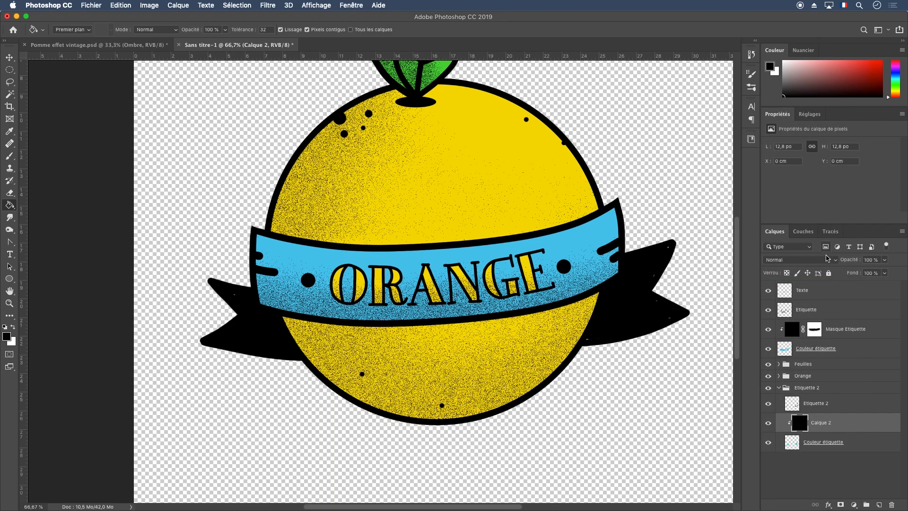
# Set the clipped black layer's blend mode to Fondu and its opacity to 50%
pyautogui.click(823, 259)
pyautogui.click(774, 266)
pyautogui.moveTo(884, 260); pyautogui.dragTo(853, 277)
pyautogui.click(879, 260)
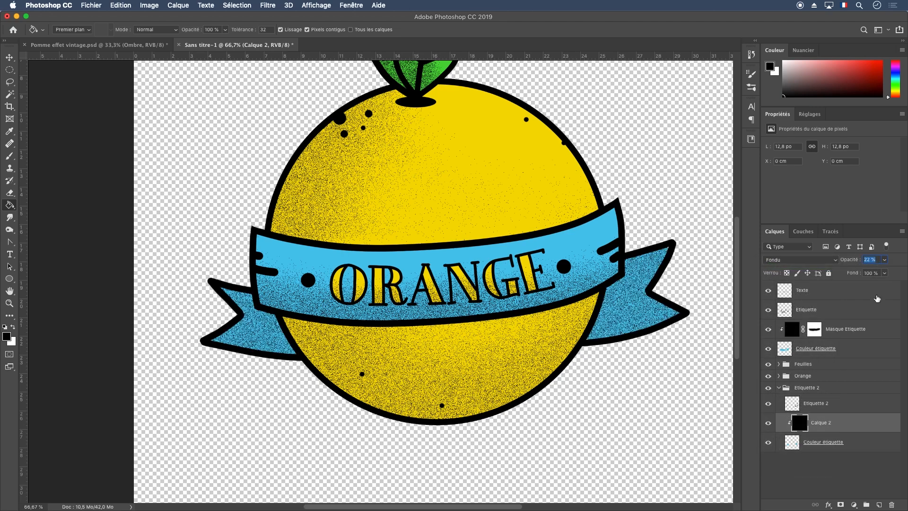
pyautogui.write('50')
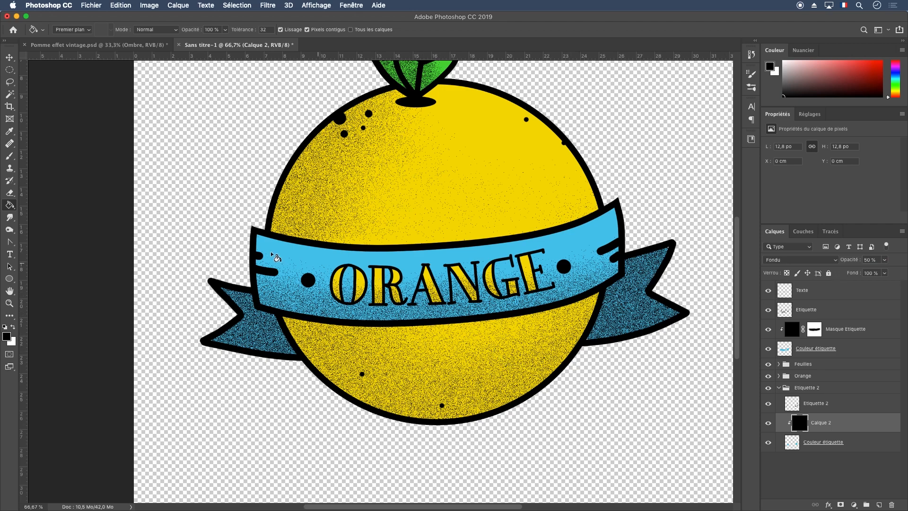
# Set the Eraser to the soft round Arrondi flou tip at 248 px with 59% flow
pyautogui.click(9, 184)
pyautogui.click(10, 192)
pyautogui.rightClick(219, 165)
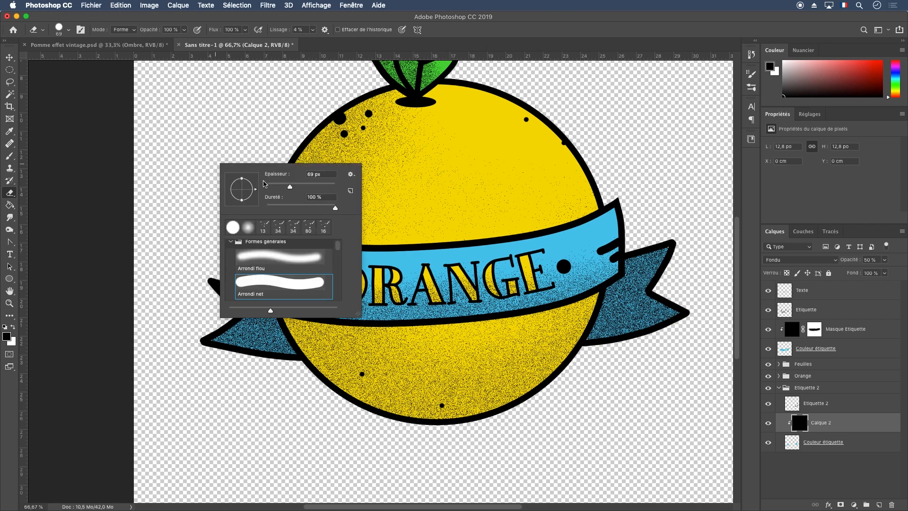
pyautogui.moveTo(297, 189); pyautogui.dragTo(320, 188)
pyautogui.click(283, 259)
pyautogui.click(244, 30)
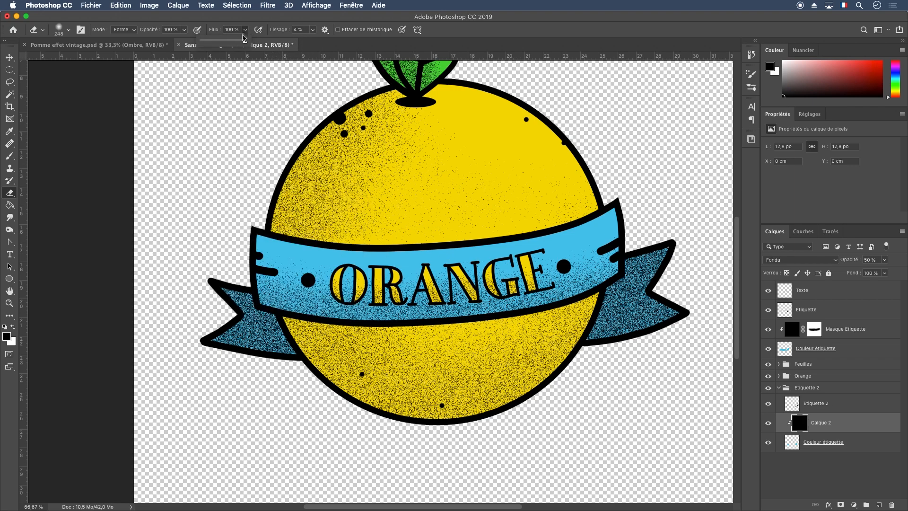
pyautogui.click(228, 45)
pyautogui.click(184, 31)
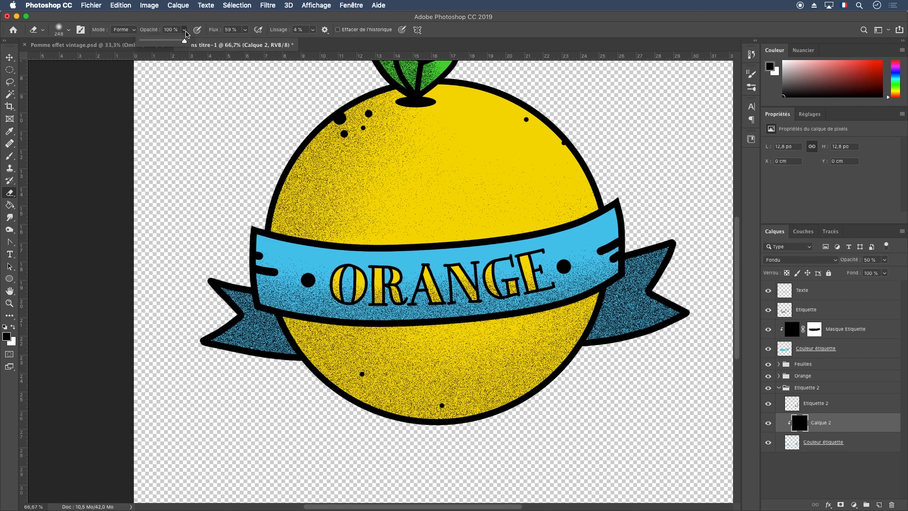
# Erase the grainy shading along the upper and outer parts of both ribbon tails to fade it toward the ends
pyautogui.click(653, 231)
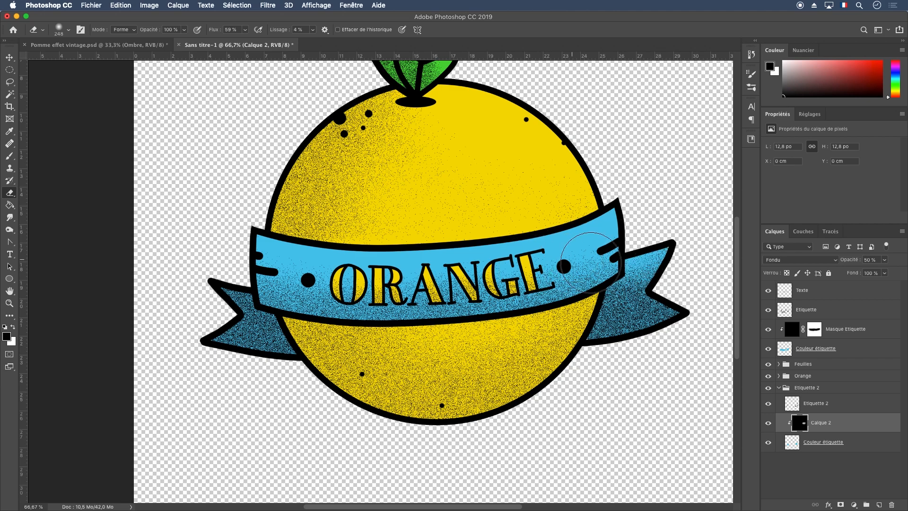
pyautogui.moveTo(660, 272)
pyautogui.mouseDown()
pyautogui.moveTo(679, 265)
pyautogui.moveTo(677, 282)
pyautogui.mouseUp()
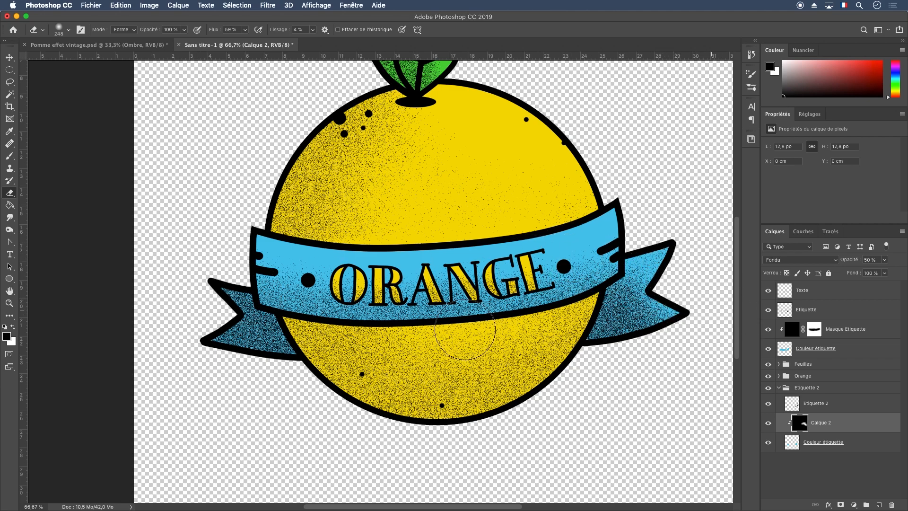
pyautogui.moveTo(192, 311); pyautogui.dragTo(190, 337)
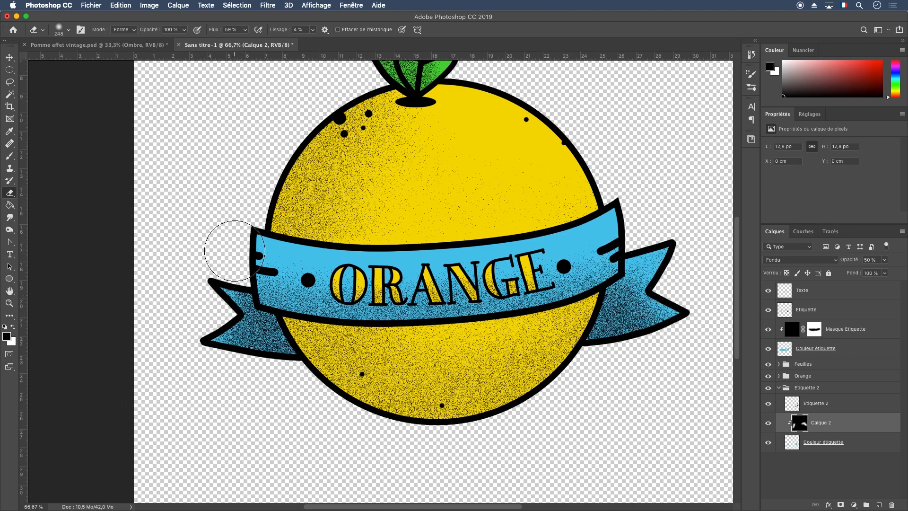
pyautogui.press('super+minus')
pyautogui.press('super+minus')
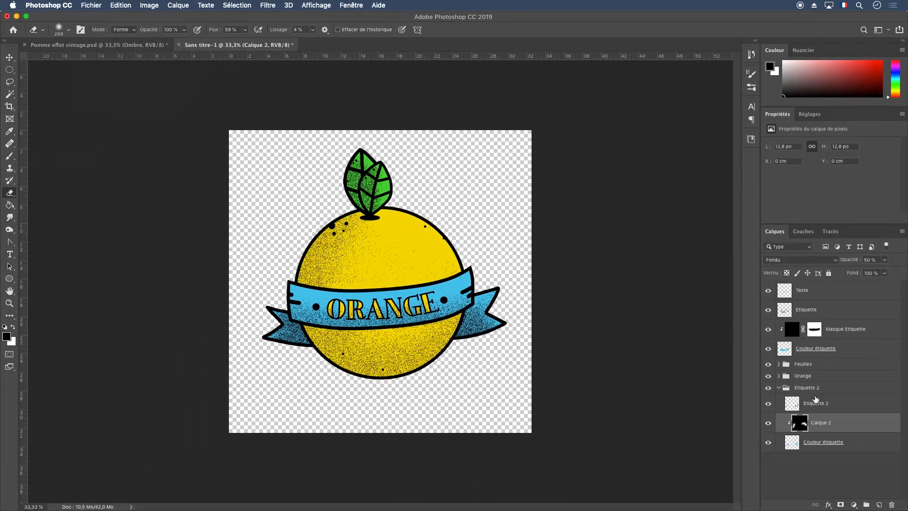
# Collapse the Etiquette 2 group and put the Etiquette, Masque Etiquette and Couleur étiquette layers in a new collapsed group named Etiquette
pyautogui.click(779, 387)
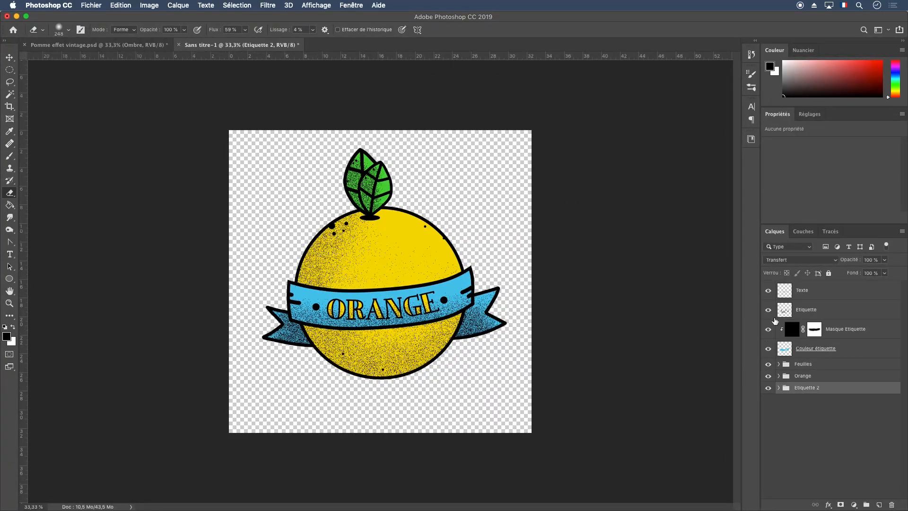
pyautogui.click(818, 297)
pyautogui.click(816, 314)
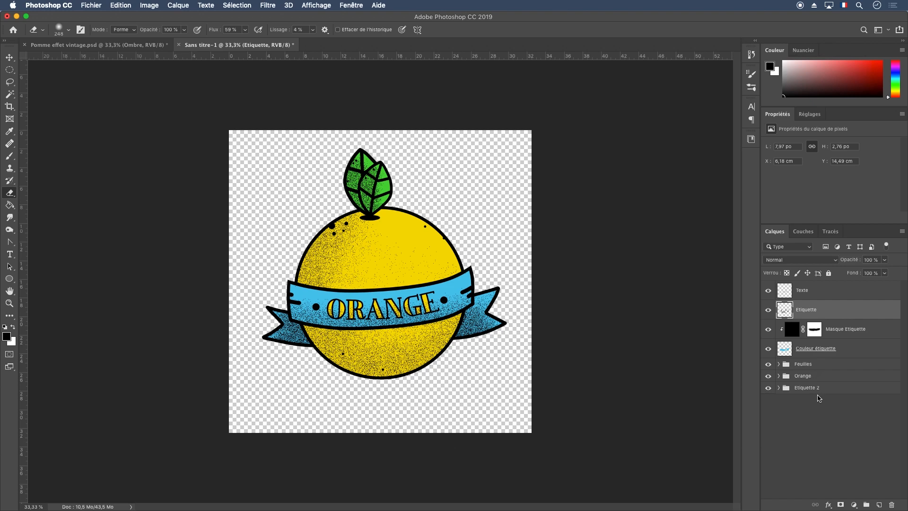
pyautogui.click(867, 505)
pyautogui.doubleClick(805, 306)
pyautogui.write('E')
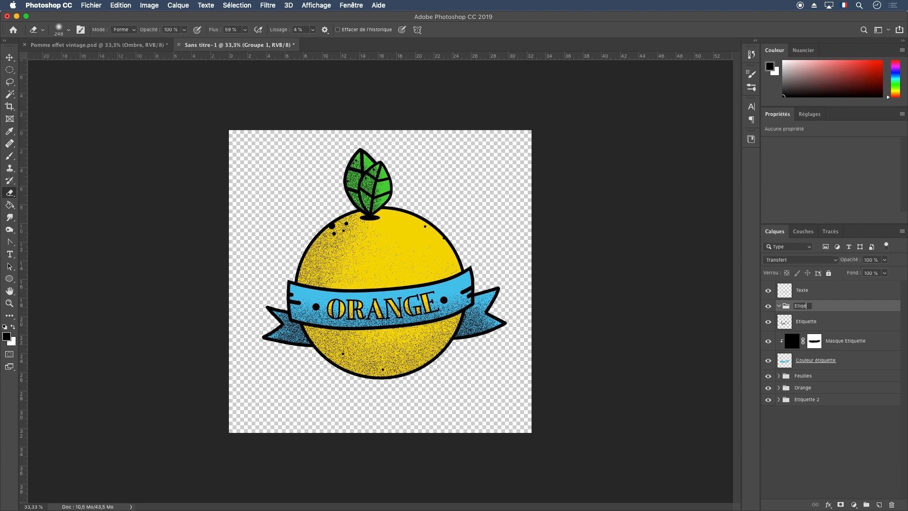
pyautogui.write('tiquette')
pyautogui.click(789, 323)
pyautogui.keyDown('shift'); pyautogui.click(816, 360); pyautogui.keyUp('shift')
pyautogui.moveTo(787, 321); pyautogui.dragTo(800, 305)
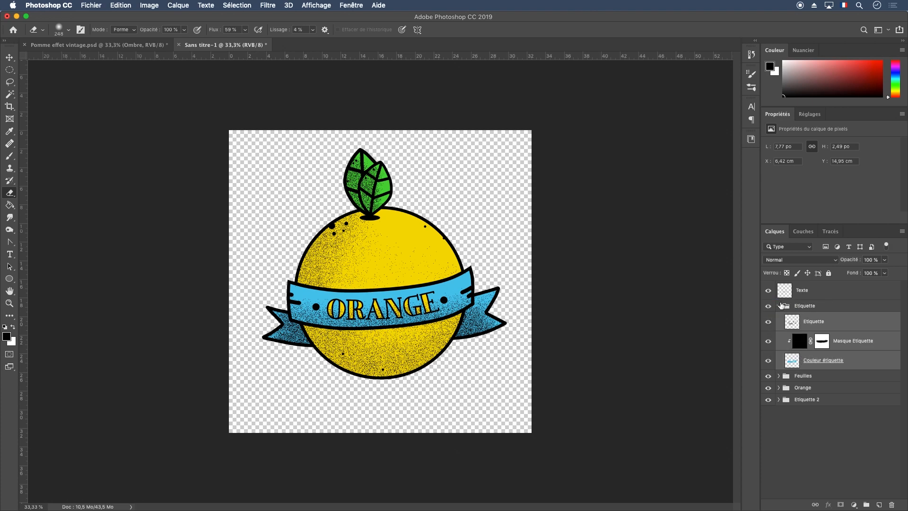
pyautogui.click(779, 306)
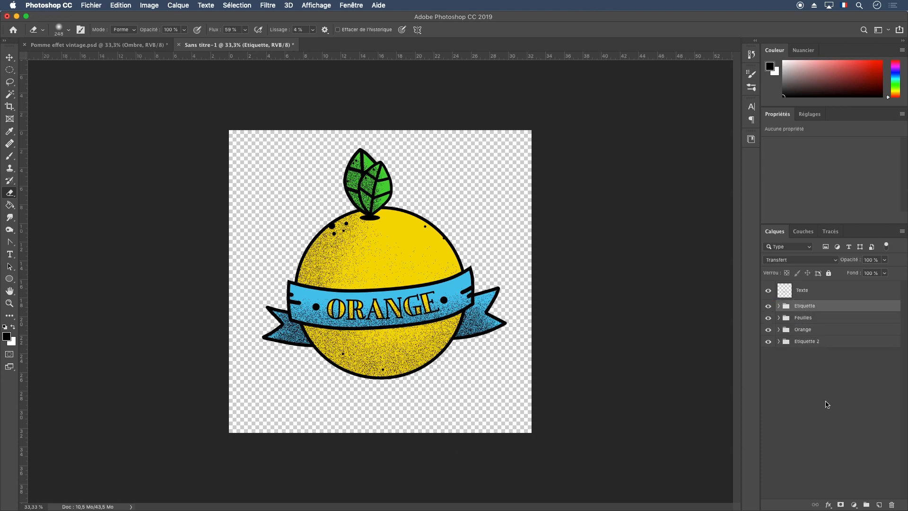
pyautogui.click(827, 404)
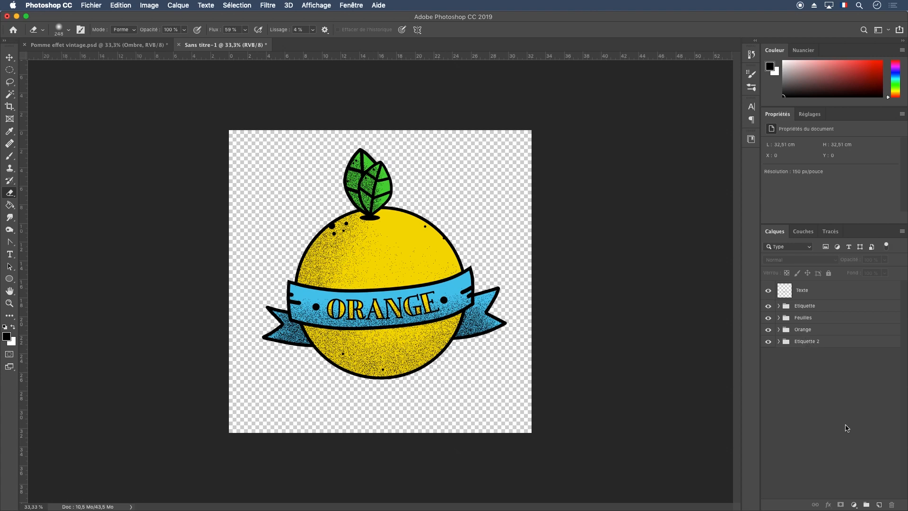
# Add a new layer, place it beneath the Etiquette 2 group and name it Fond
pyautogui.click(879, 505)
pyautogui.moveTo(826, 296); pyautogui.dragTo(832, 367)
pyautogui.press('super+z')
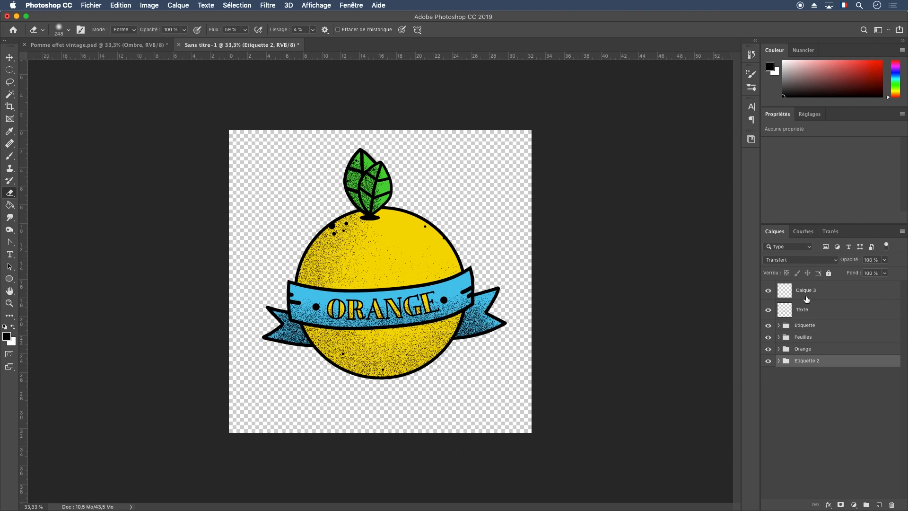
pyautogui.moveTo(786, 289); pyautogui.dragTo(808, 378)
pyautogui.doubleClick(813, 358)
pyautogui.write('Fond')
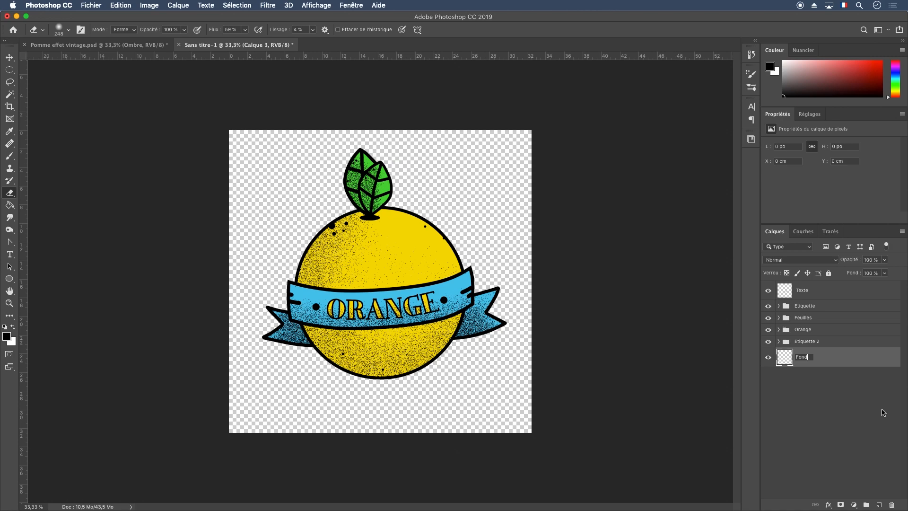
pyautogui.press('Return')
# Add a new layer between Fond and the Etiquette 2 group and name it Ombre Orange
pyautogui.click(879, 505)
pyautogui.doubleClick(810, 359)
pyautogui.write('Ombre Orange')
pyautogui.press('Return')
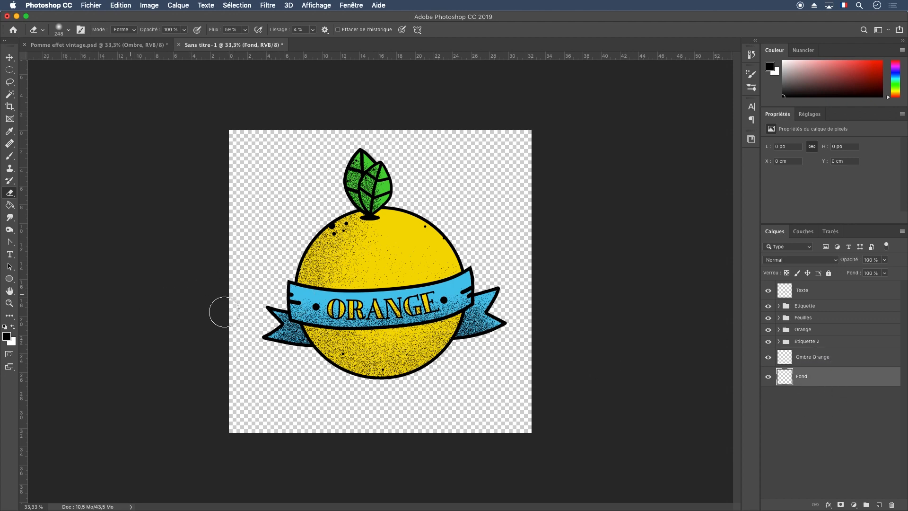
# Fill a flat black ellipse about 18.7 by 2.5 cm on the Ombre Orange layer and centre it under the orange
pyautogui.click(10, 73)
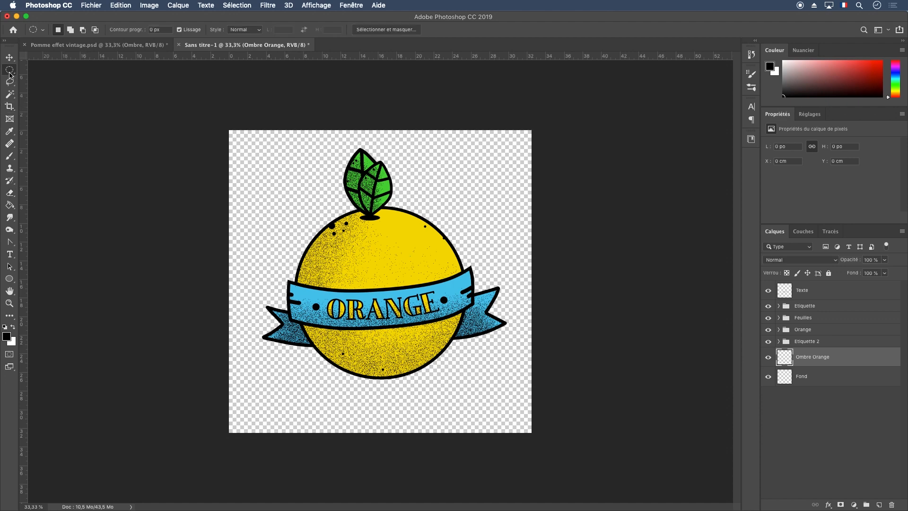
pyautogui.moveTo(283, 387); pyautogui.dragTo(455, 364)
pyautogui.click(9, 205)
pyautogui.click(348, 385)
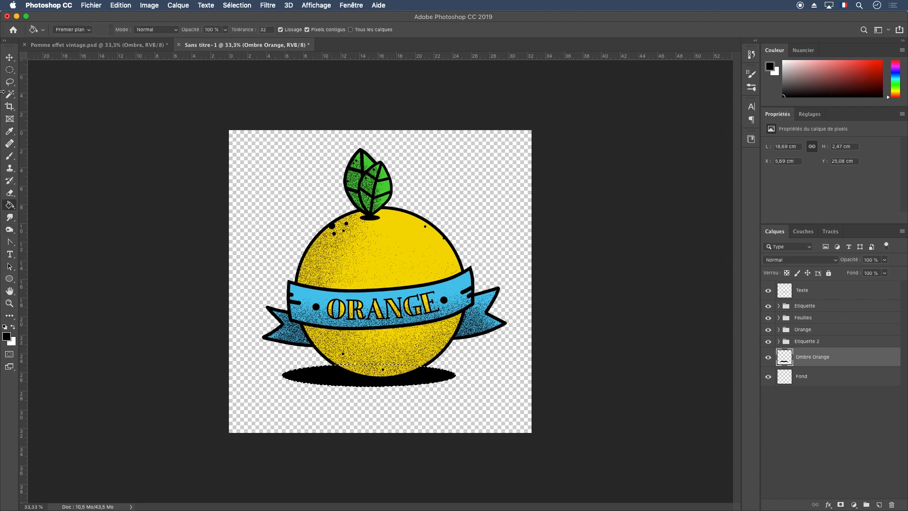
pyautogui.press('l')
pyautogui.click(9, 70)
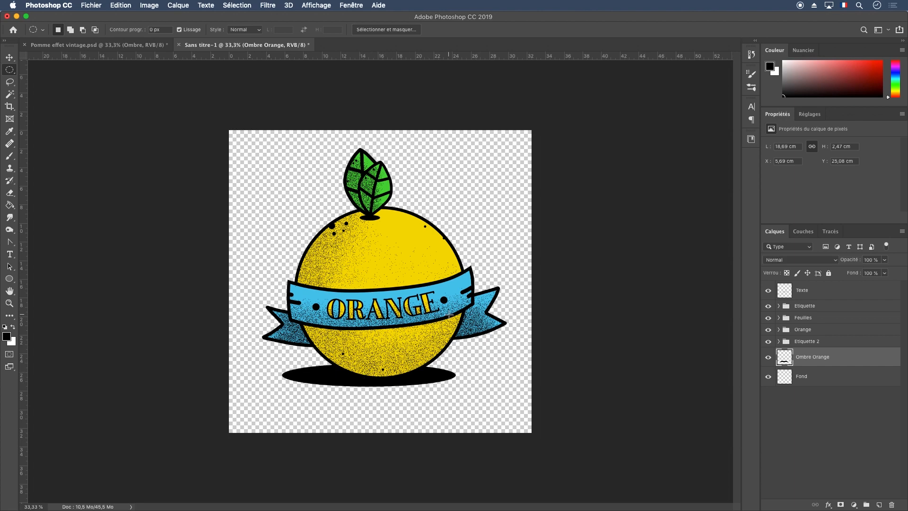
pyautogui.press('v')
pyautogui.moveTo(326, 378); pyautogui.dragTo(333, 374)
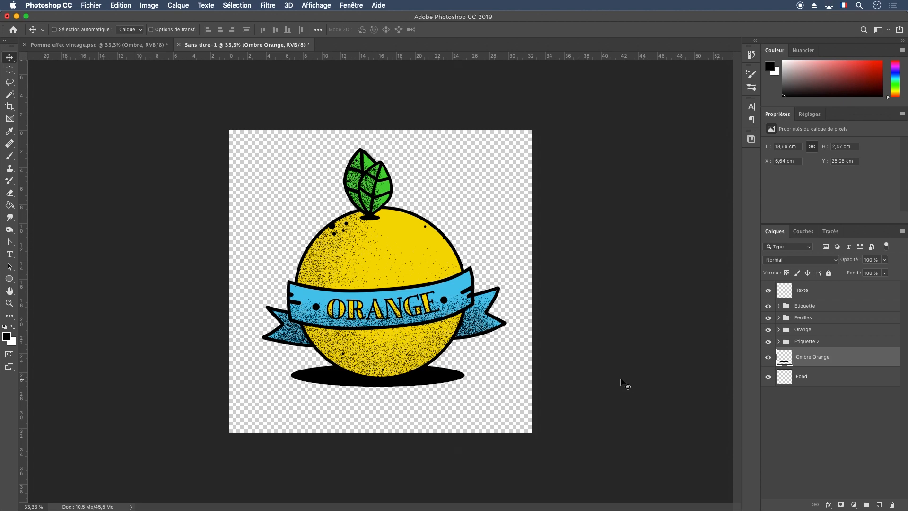
# Set the foreground colour to light purple #cba8f0 and fill the Fond layer with it
pyautogui.click(826, 383)
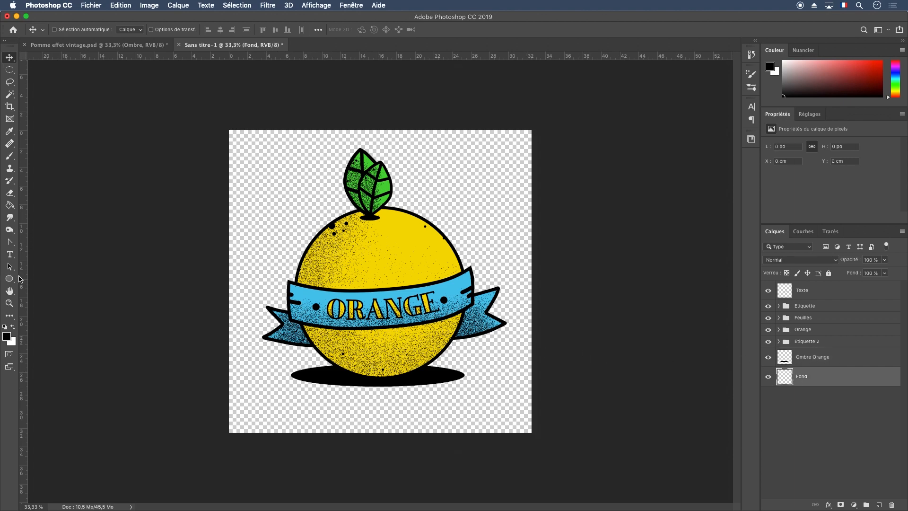
pyautogui.click(7, 337)
pyautogui.moveTo(526, 284); pyautogui.dragTo(535, 224)
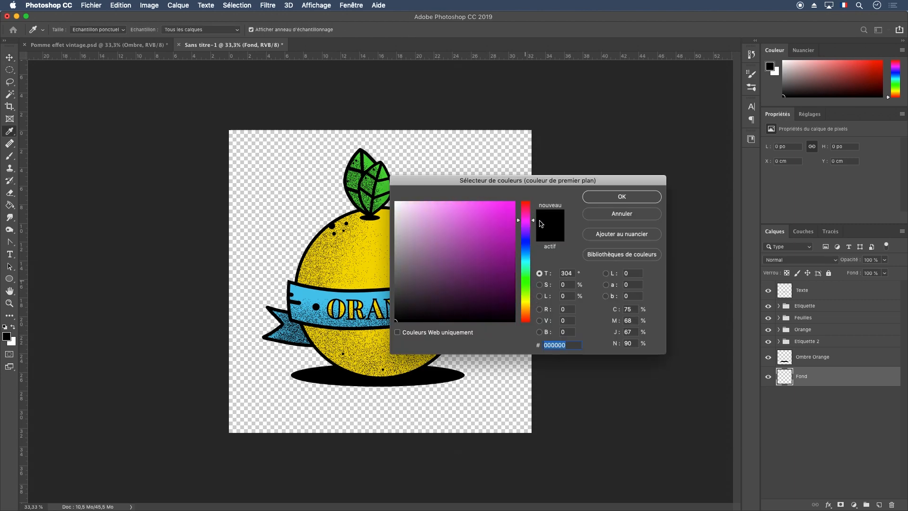
pyautogui.click(417, 228)
pyautogui.moveTo(417, 228)
pyautogui.mouseDown()
pyautogui.moveTo(445, 209)
pyautogui.moveTo(439, 218)
pyautogui.mouseUp()
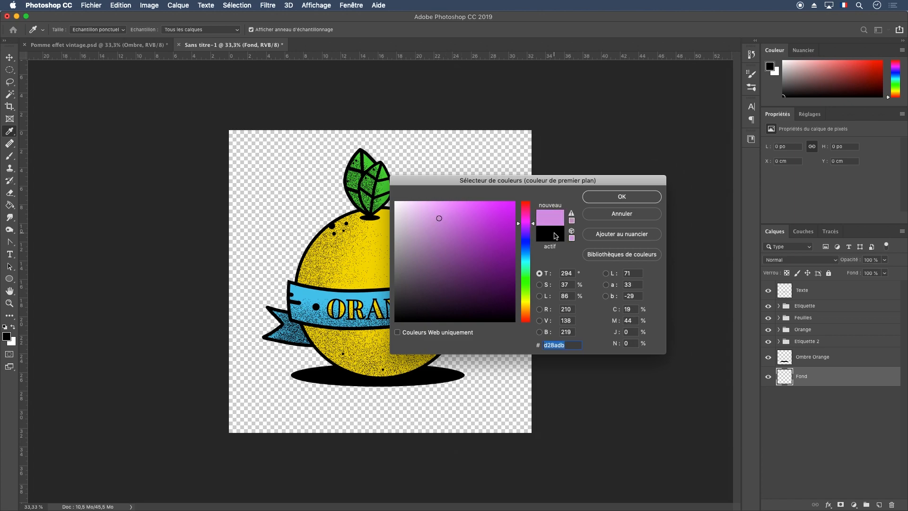
pyautogui.click(533, 229)
pyautogui.moveTo(532, 229); pyautogui.dragTo(533, 231)
pyautogui.moveTo(429, 211); pyautogui.dragTo(431, 208)
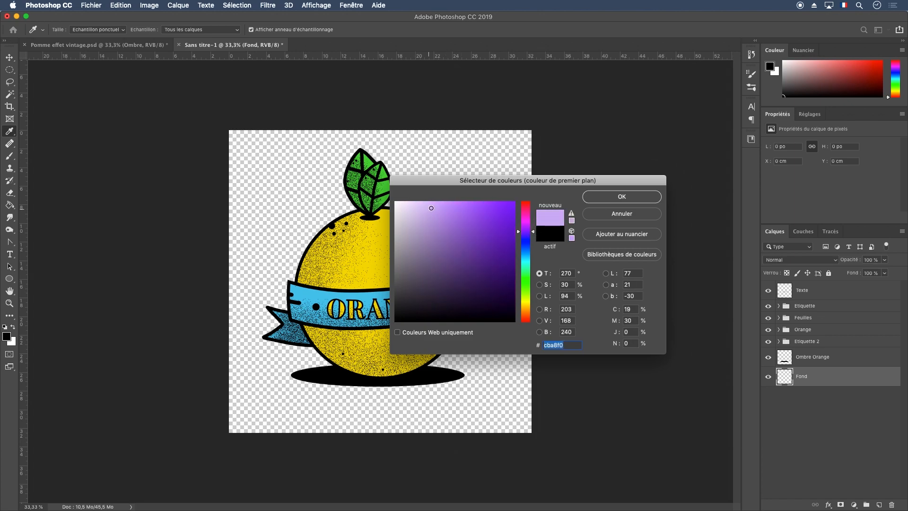
pyautogui.click(645, 200)
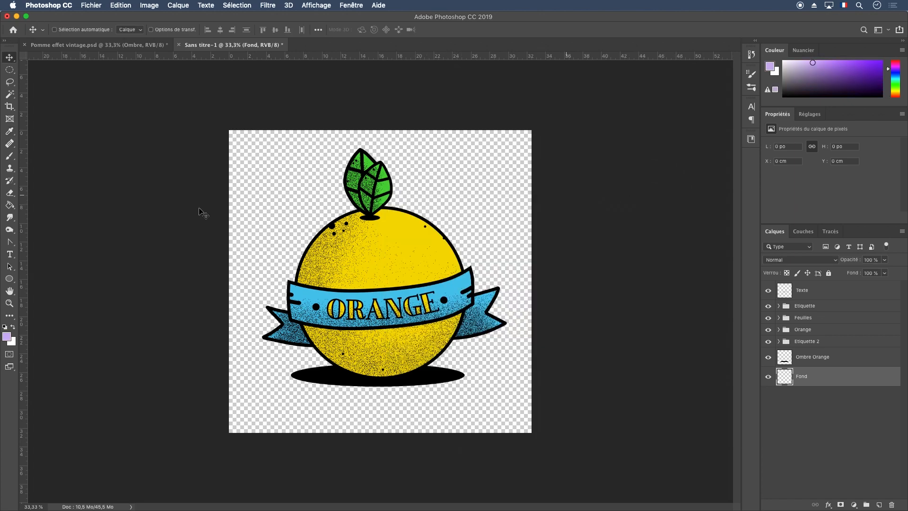
pyautogui.click(10, 205)
pyautogui.click(286, 222)
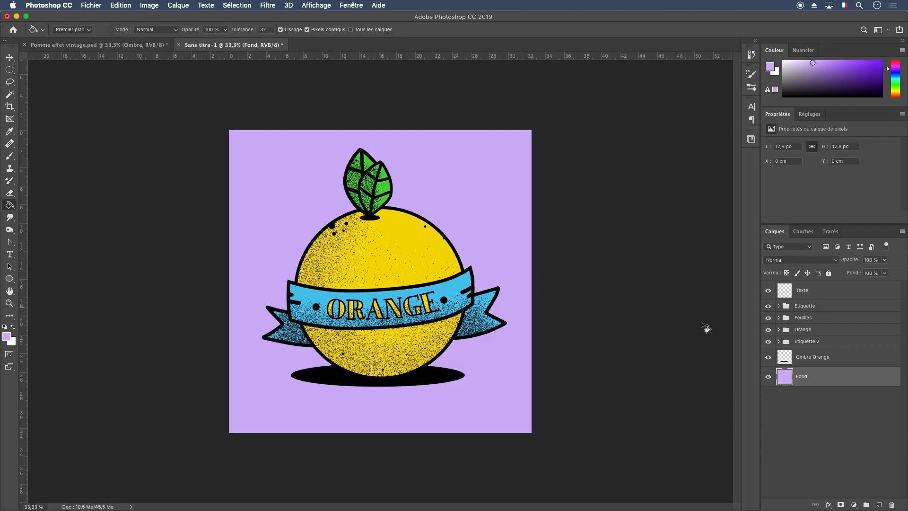
# Add Gaussian monochromatic noise to the Fond layer for a light grain
pyautogui.click(266, 5)
pyautogui.moveTo(394, 122)
pyautogui.click(433, 118)
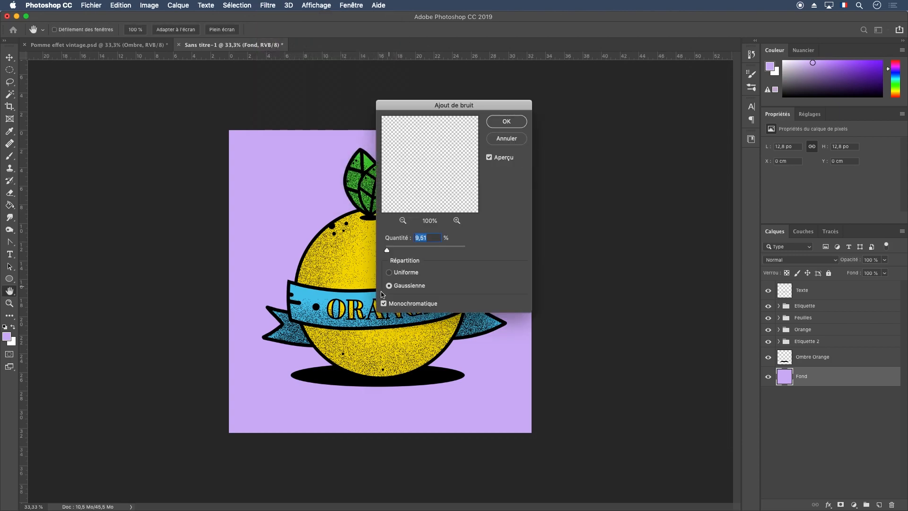
pyautogui.moveTo(394, 245); pyautogui.dragTo(388, 252)
pyautogui.click(509, 118)
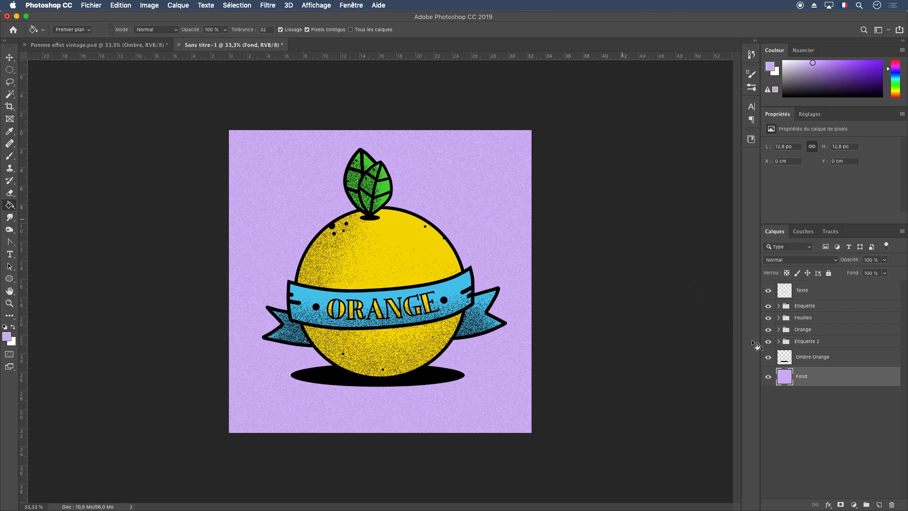
# Select the Brush tool on the Ombre Orange layer and set its smoothing to 100%
pyautogui.click(814, 342)
pyautogui.click(826, 361)
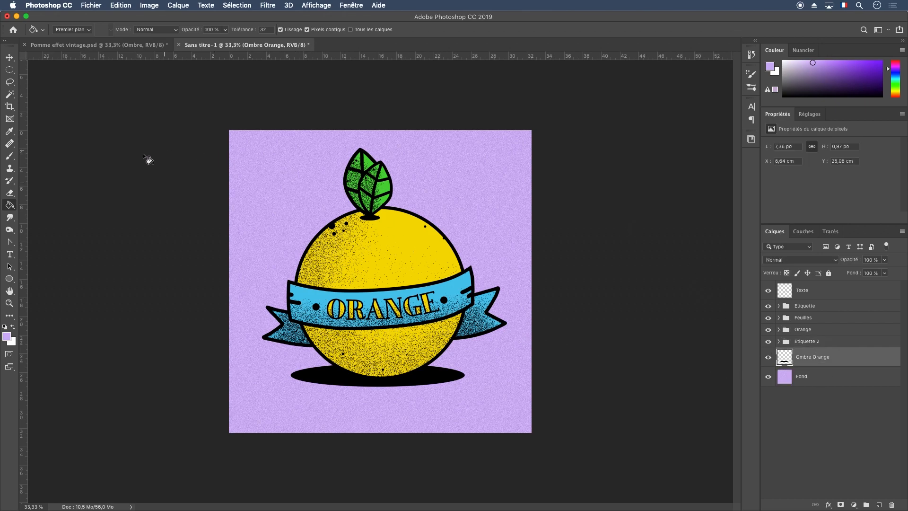
pyautogui.click(15, 160)
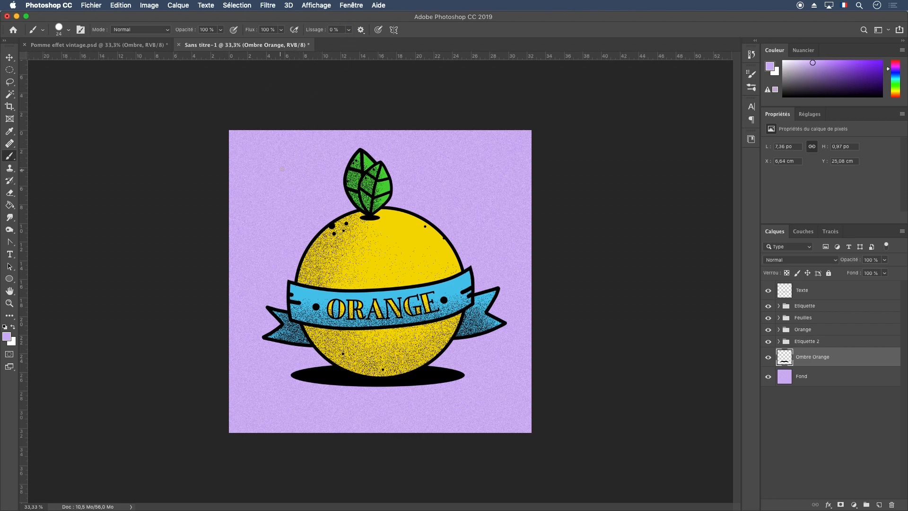
pyautogui.moveTo(350, 32); pyautogui.dragTo(466, 57)
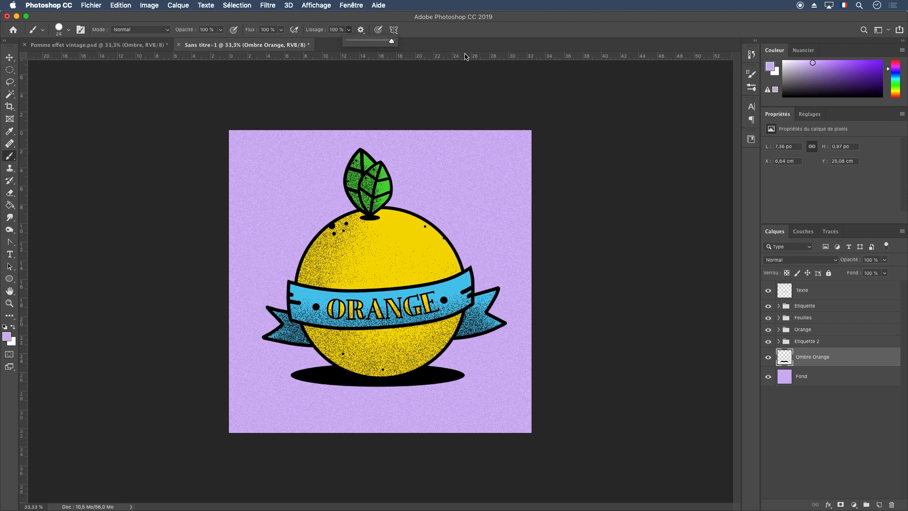
# Reset the colours to black and white and try a wavy freehand stroke and a straight line across the upper background
pyautogui.click(259, 192)
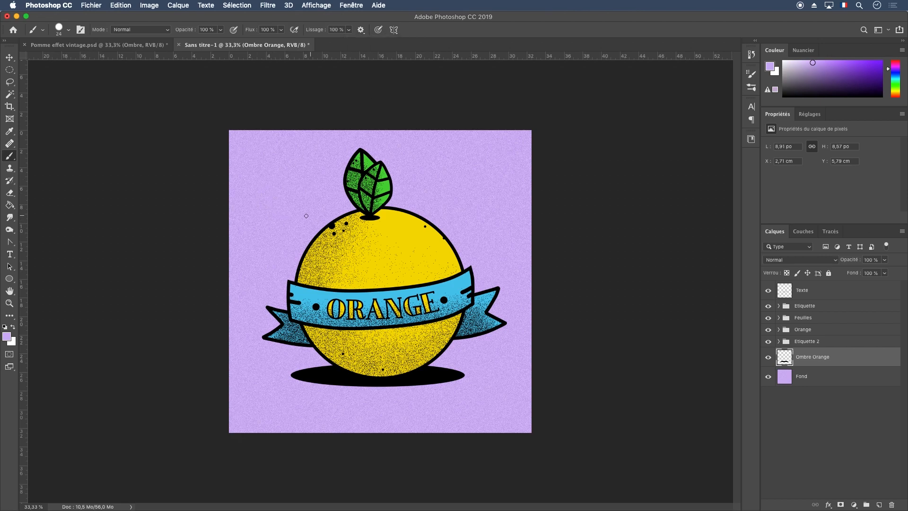
pyautogui.press('d')
pyautogui.moveTo(244, 214)
pyautogui.mouseDown()
pyautogui.moveTo(270, 182)
pyautogui.moveTo(274, 220)
pyautogui.moveTo(290, 220)
pyautogui.moveTo(301, 178)
pyautogui.moveTo(324, 167)
pyautogui.moveTo(337, 191)
pyautogui.moveTo(328, 212)
pyautogui.moveTo(417, 170)
pyautogui.moveTo(442, 210)
pyautogui.mouseUp()
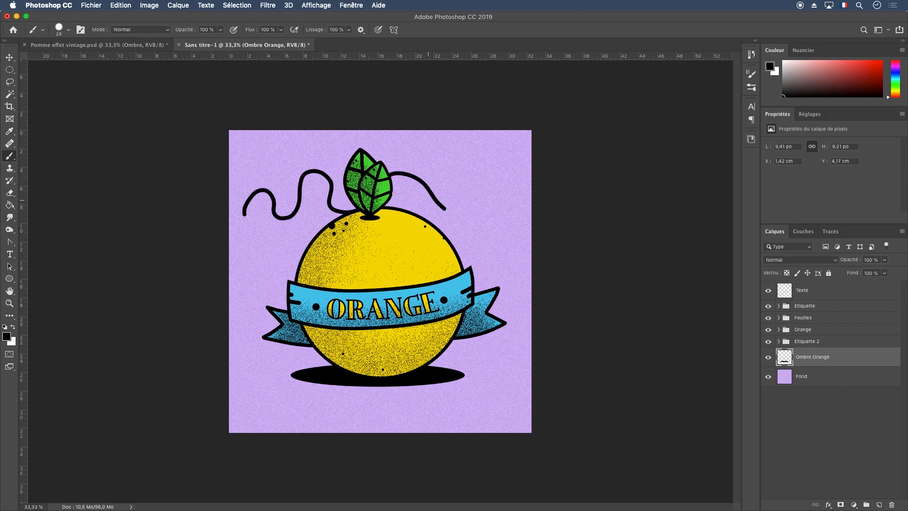
pyautogui.press('super+z')
pyautogui.keyDown('shift'); pyautogui.click(333, 176); pyautogui.keyUp('shift')
pyautogui.keyDown('shift'); pyautogui.click(443, 150); pyautogui.keyUp('shift')
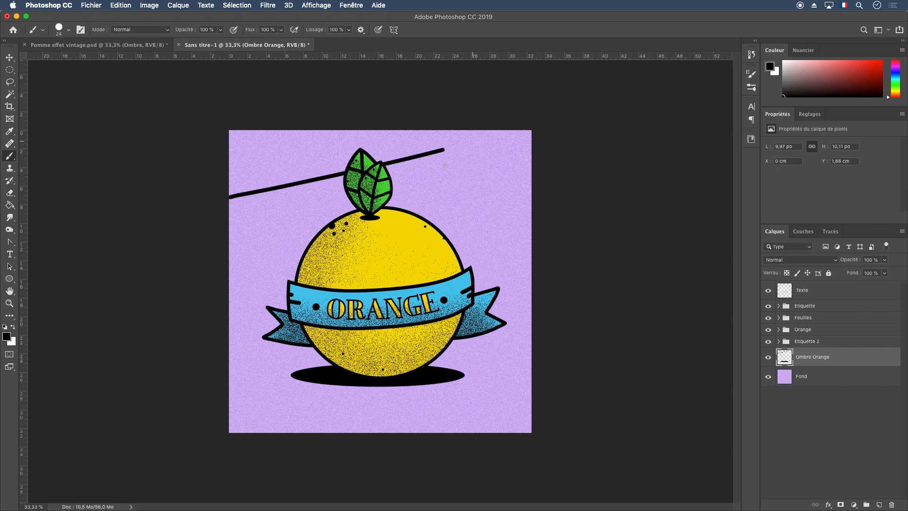
# Try a freehand black stroke across the upper background with brush smoothing at 0%, and undo the test strokes
pyautogui.click(349, 29)
pyautogui.moveTo(351, 41); pyautogui.dragTo(288, 47)
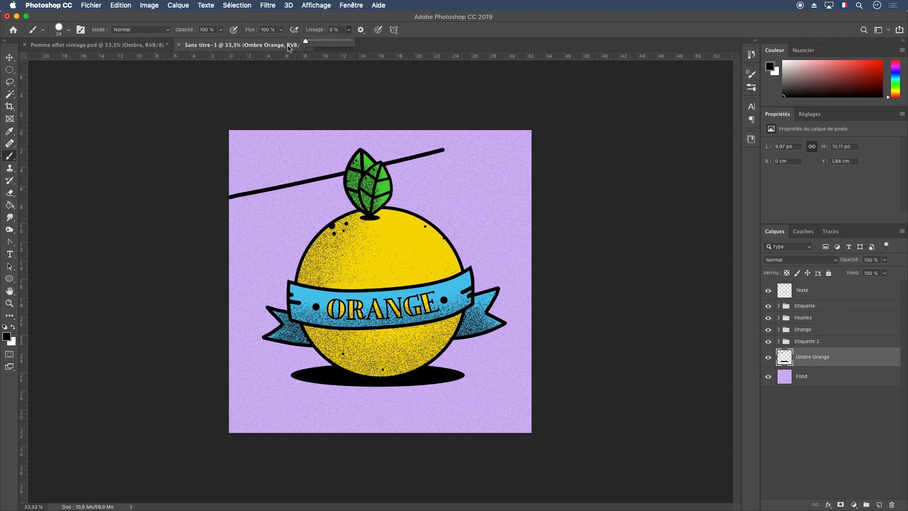
pyautogui.click(252, 203)
pyautogui.moveTo(229, 223)
pyautogui.mouseDown()
pyautogui.moveTo(365, 189)
pyautogui.moveTo(468, 177)
pyautogui.mouseUp()
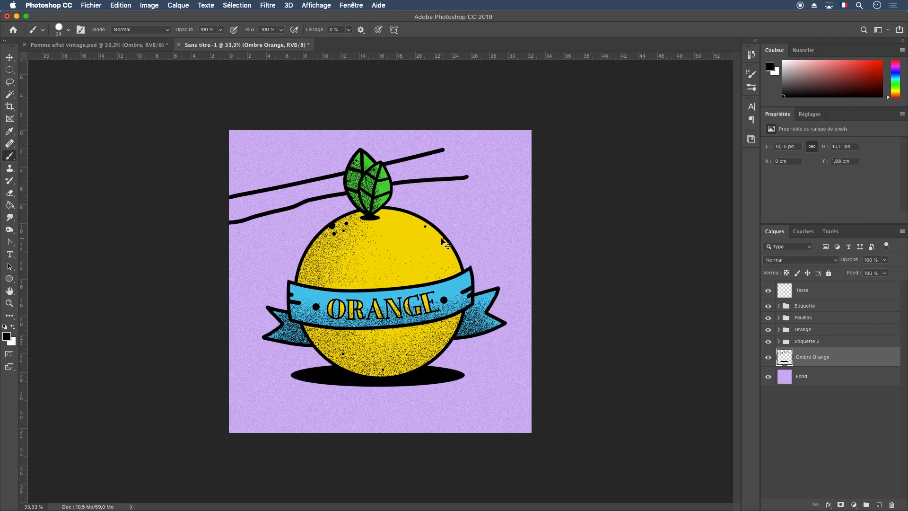
pyautogui.press('super+z')
pyautogui.press('super+z')
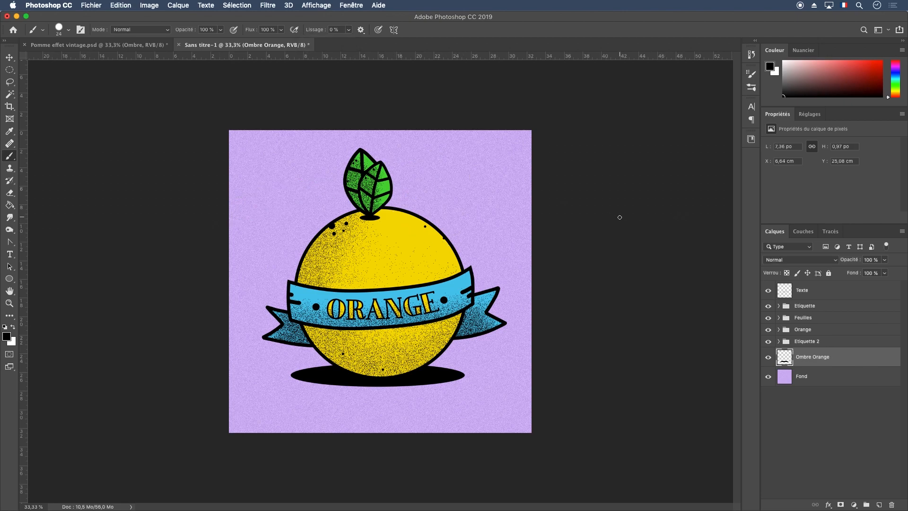